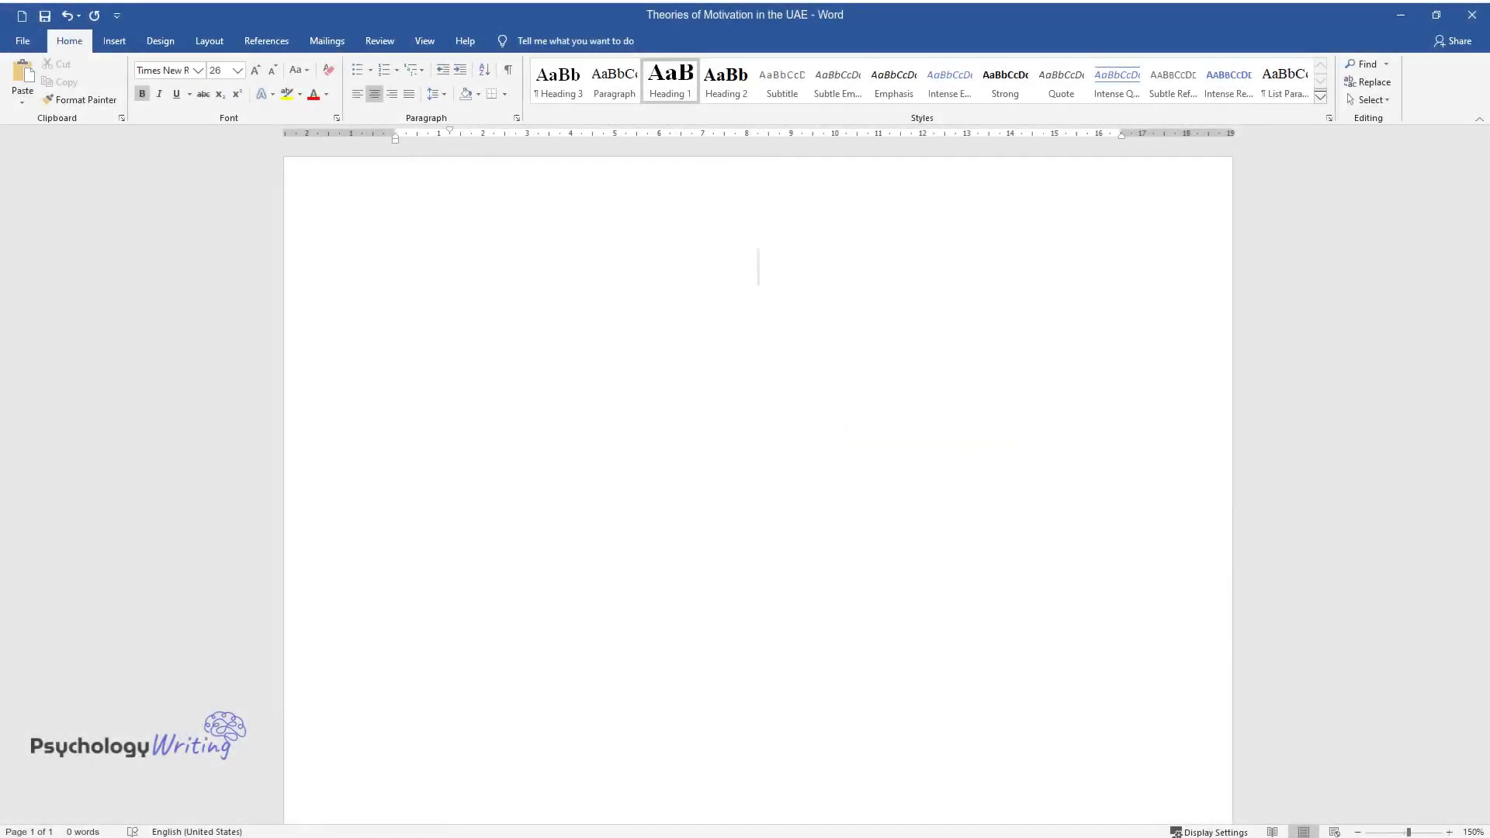
# Step: Enter the essay title "Theories of Motivation in the UAE" and the section heading "Introduction" beneath it
pyautogui.write('Theories o')
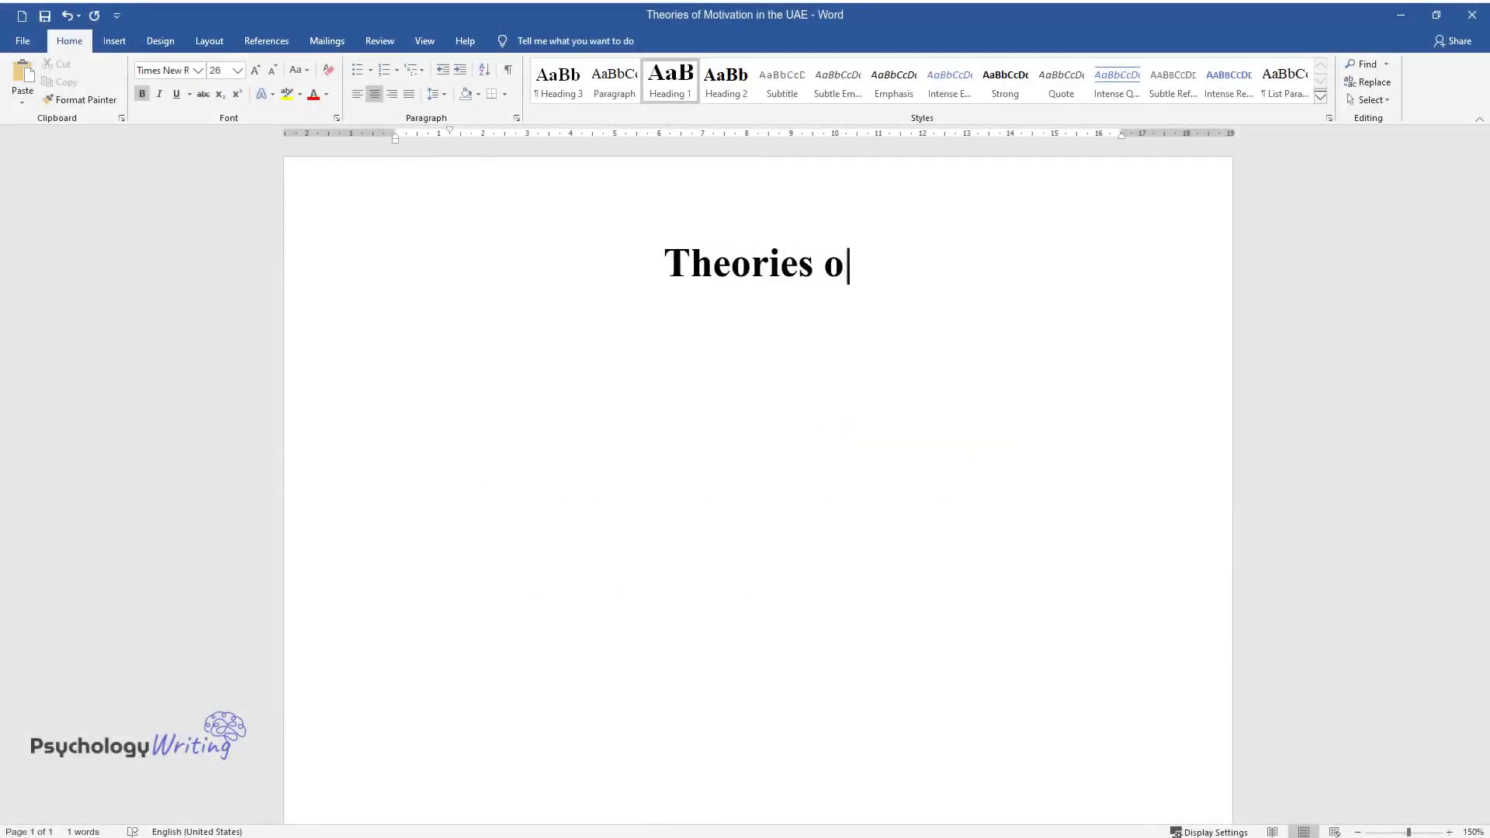
pyautogui.write('f Motivation in the UAE')
pyautogui.press('Return')
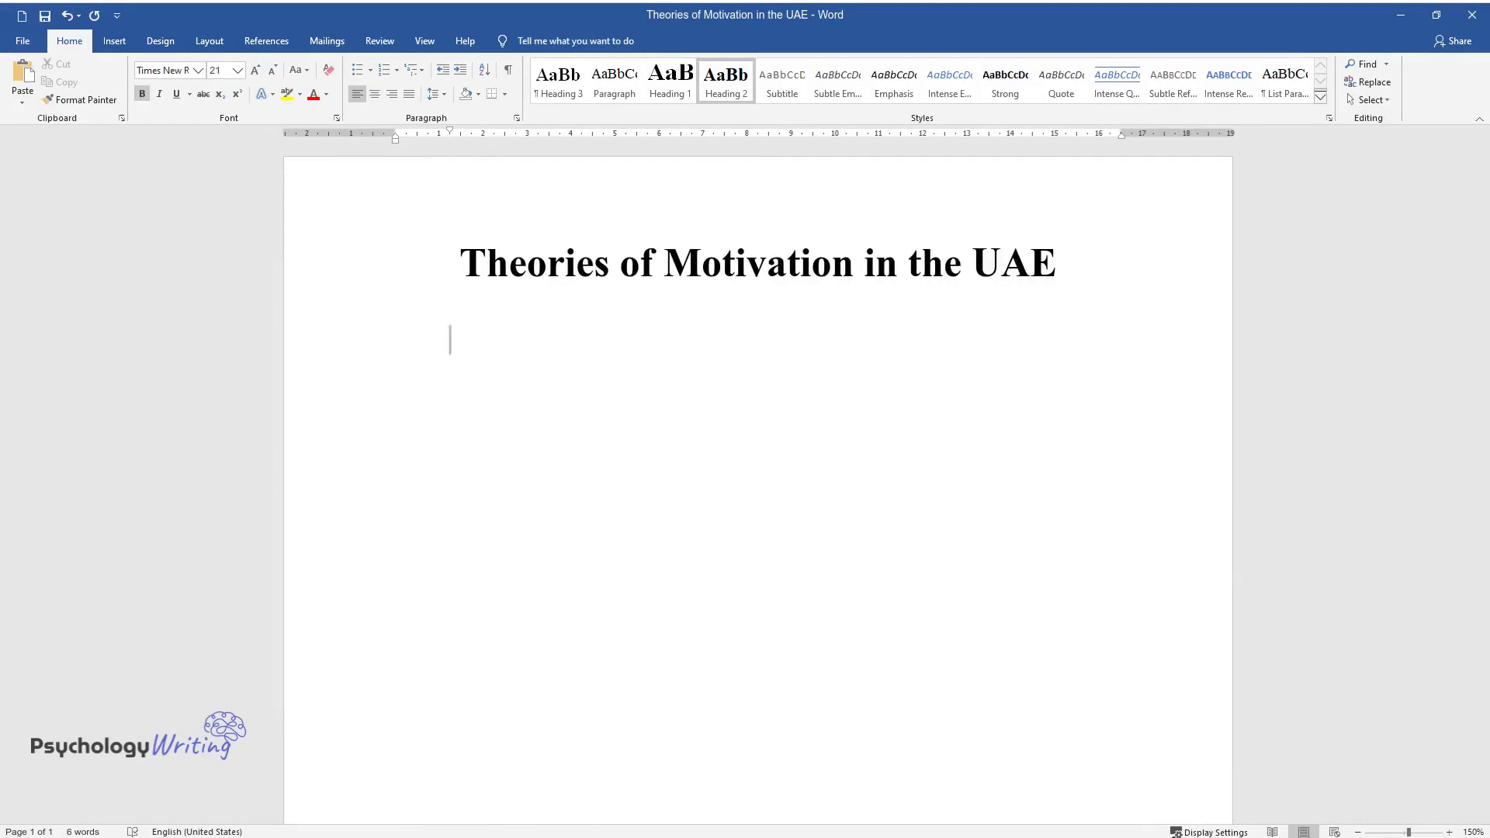
pyautogui.write('Introduction')
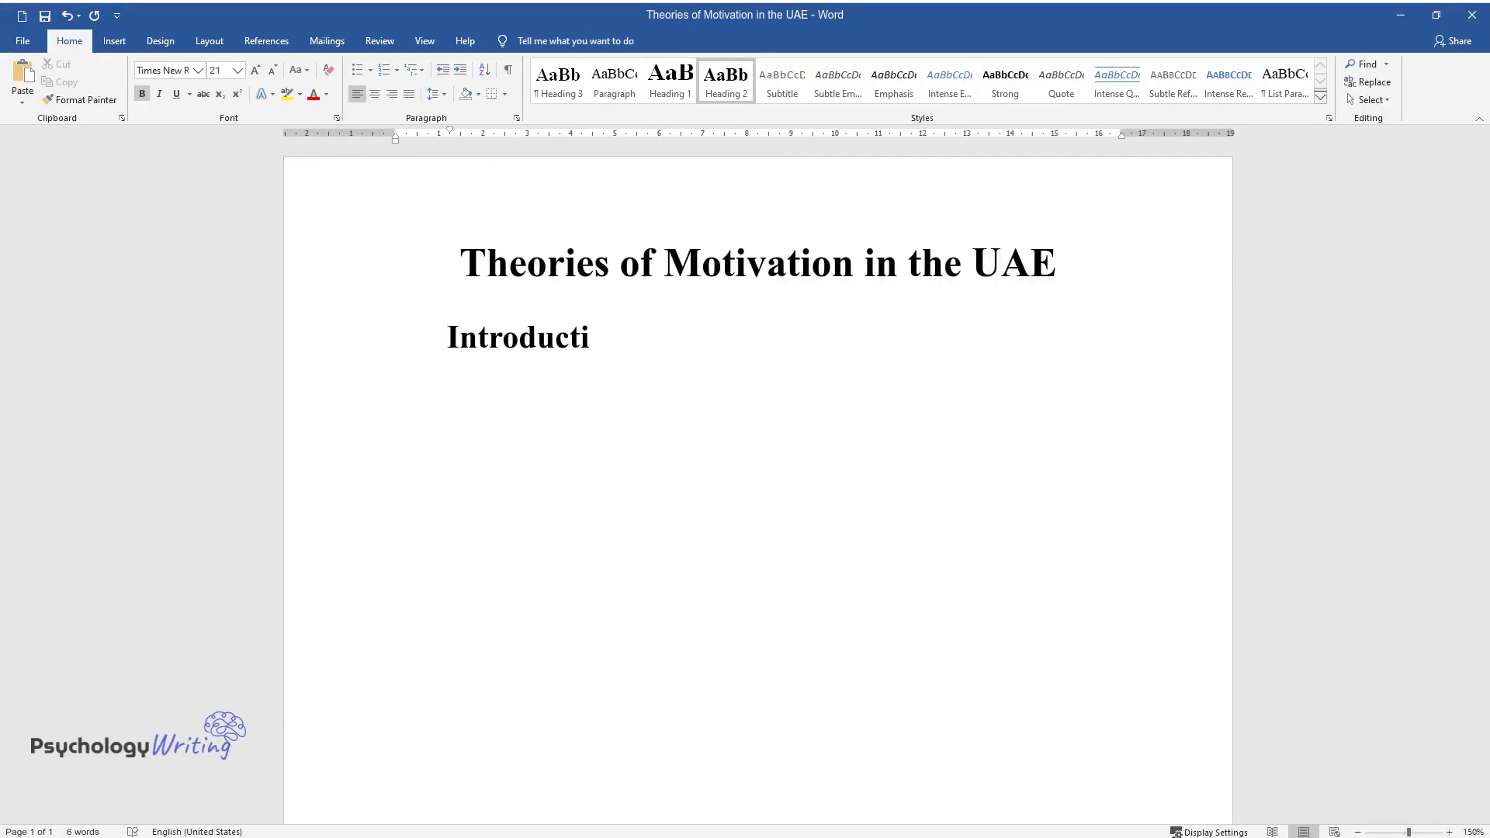
pyautogui.press('Return')
# Step: Write the introduction's opening sentence, defining motivation as the process beginning with a psychological or physiological need that activates behaviors directed towards achieving specific goals
pyautogui.write('Motiva')
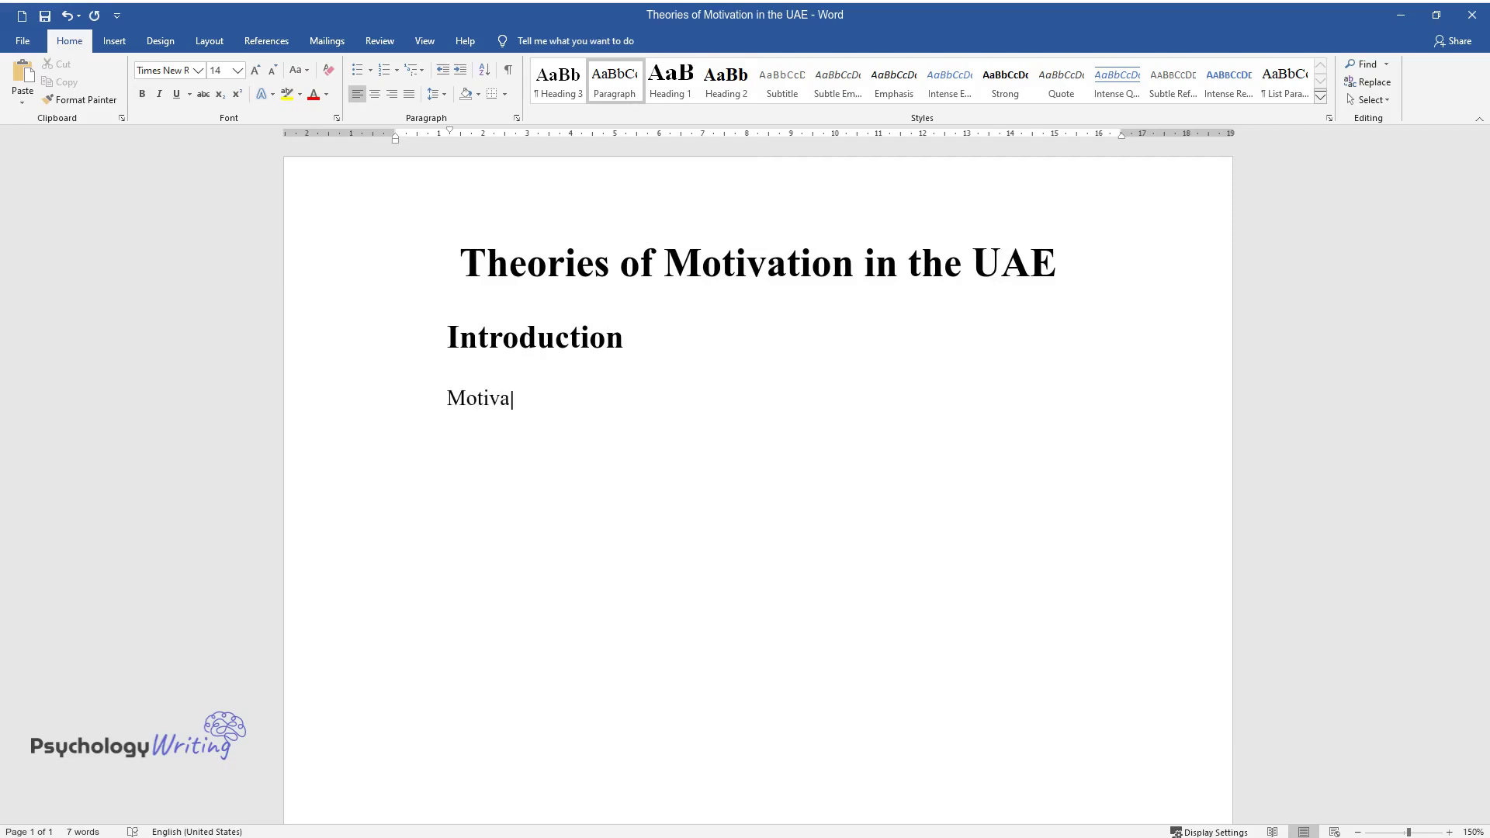
pyautogui.write('tion is the process that begins wit')
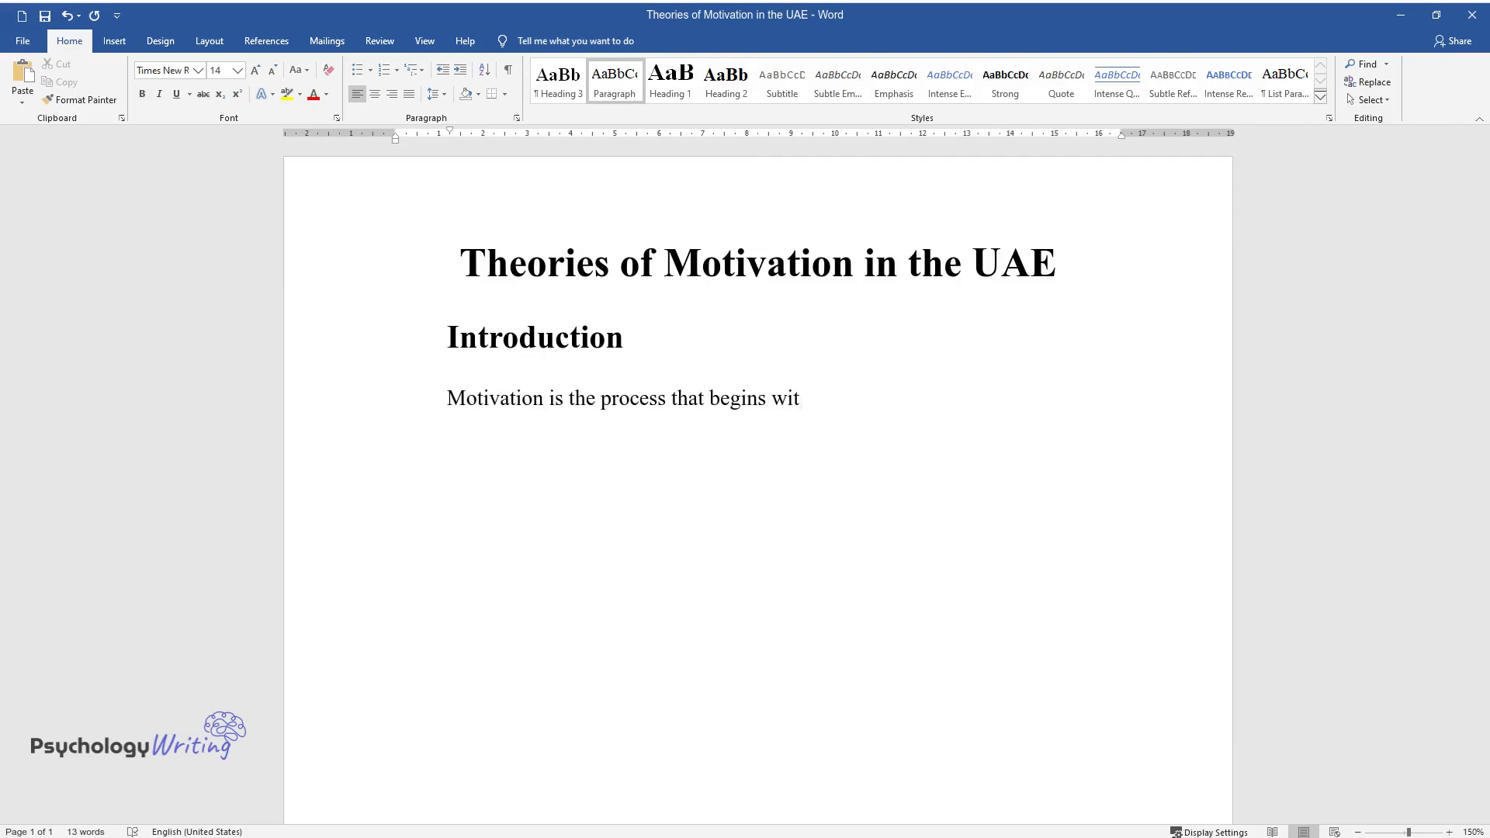
pyautogui.write('h a psychological or physiological')
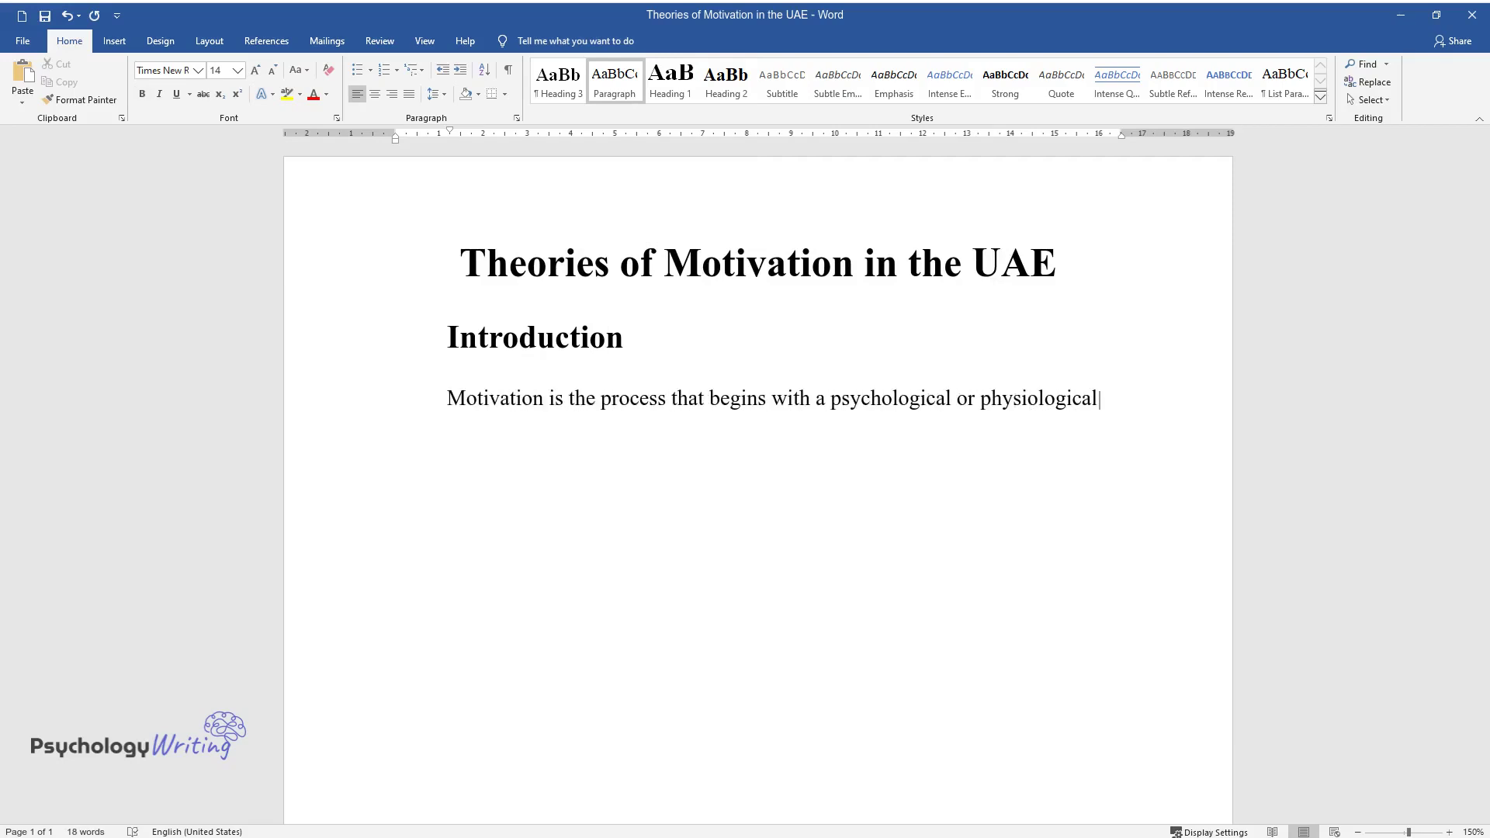
pyautogui.write(' need that helps in activating beha')
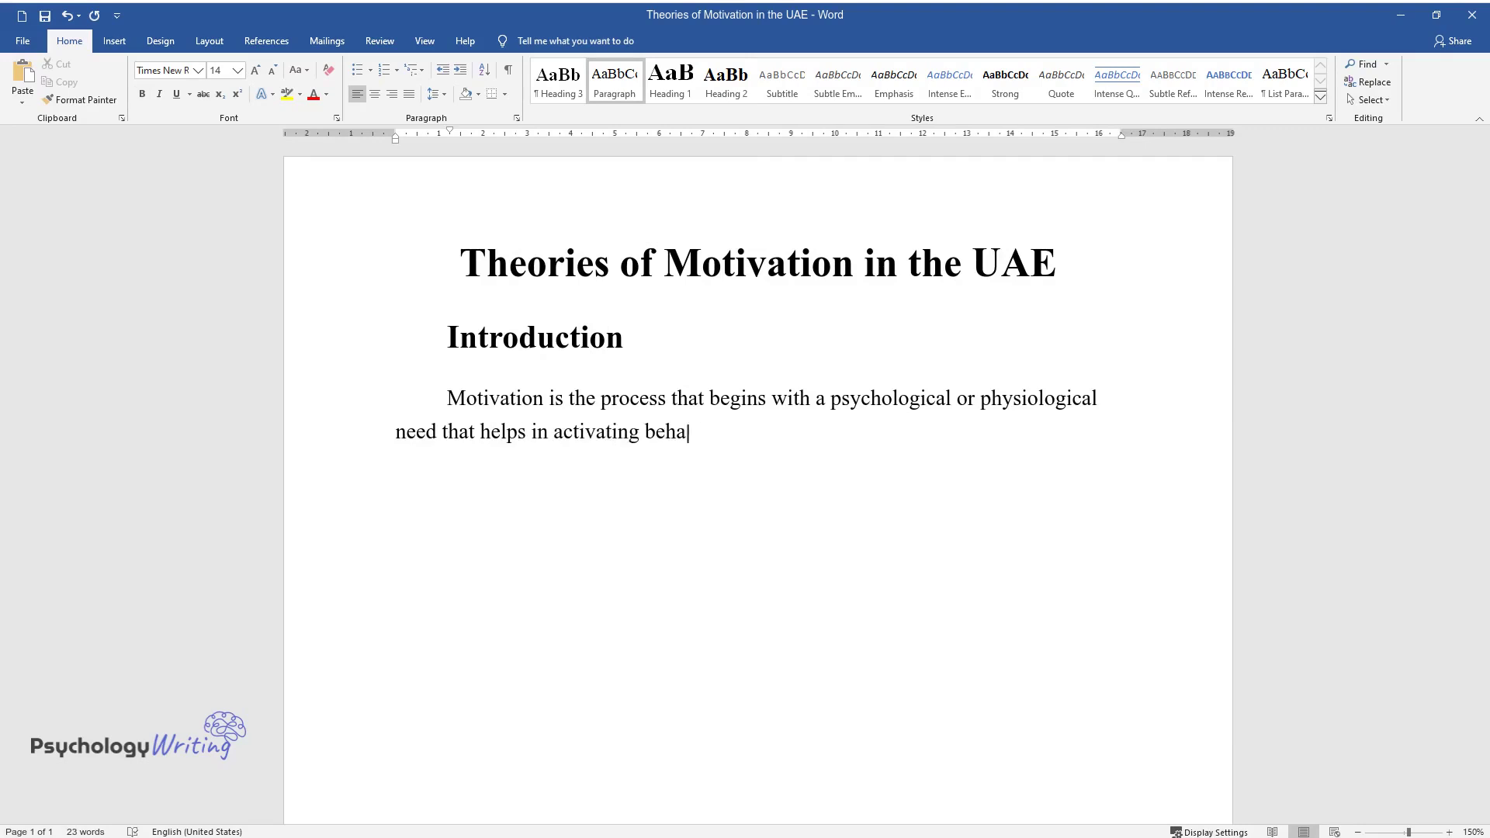
pyautogui.write('viors that are directed towards th')
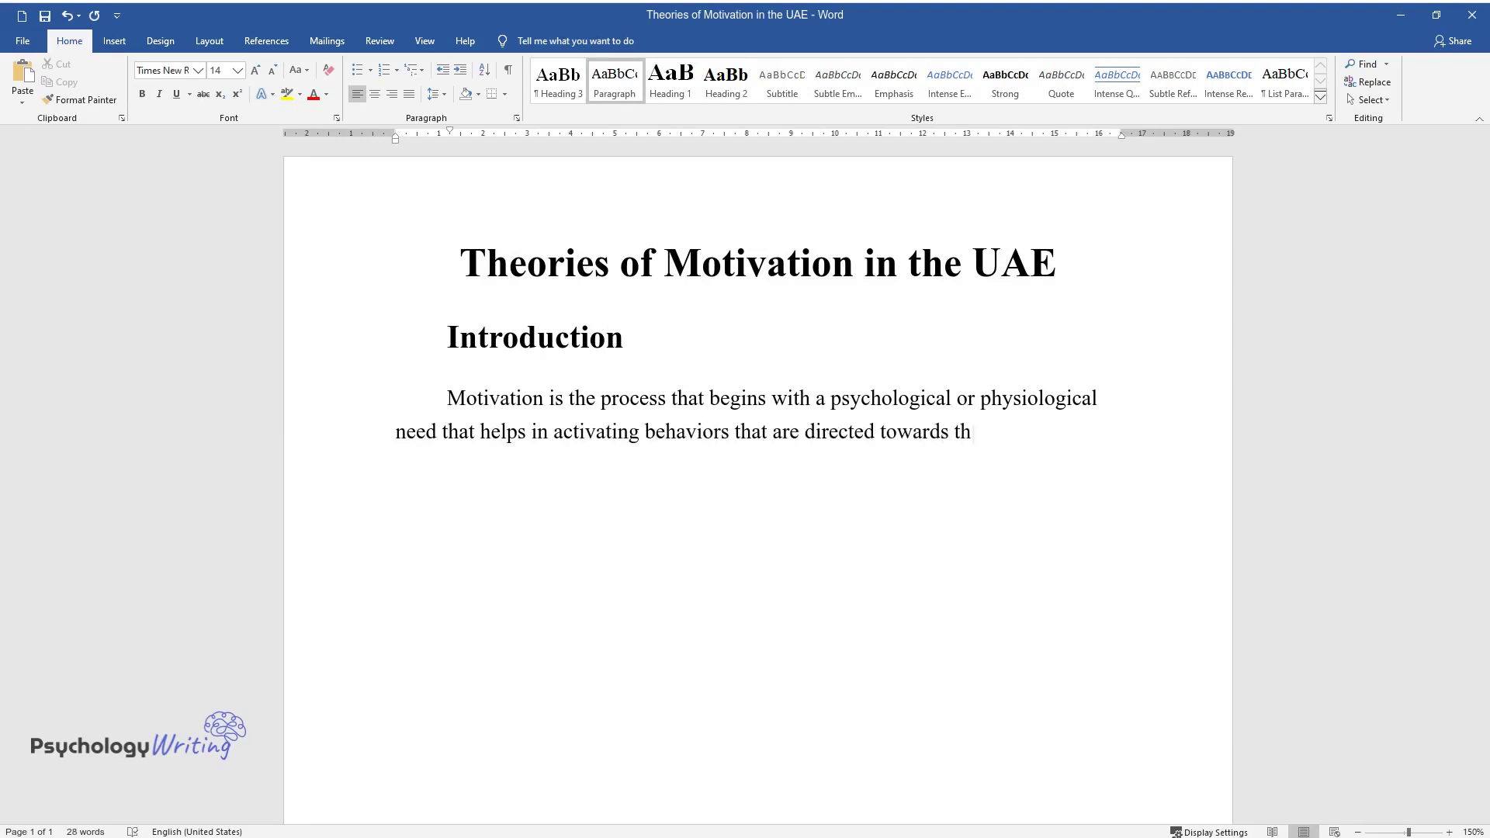
pyautogui.write('e achievement of specific goals. Va')
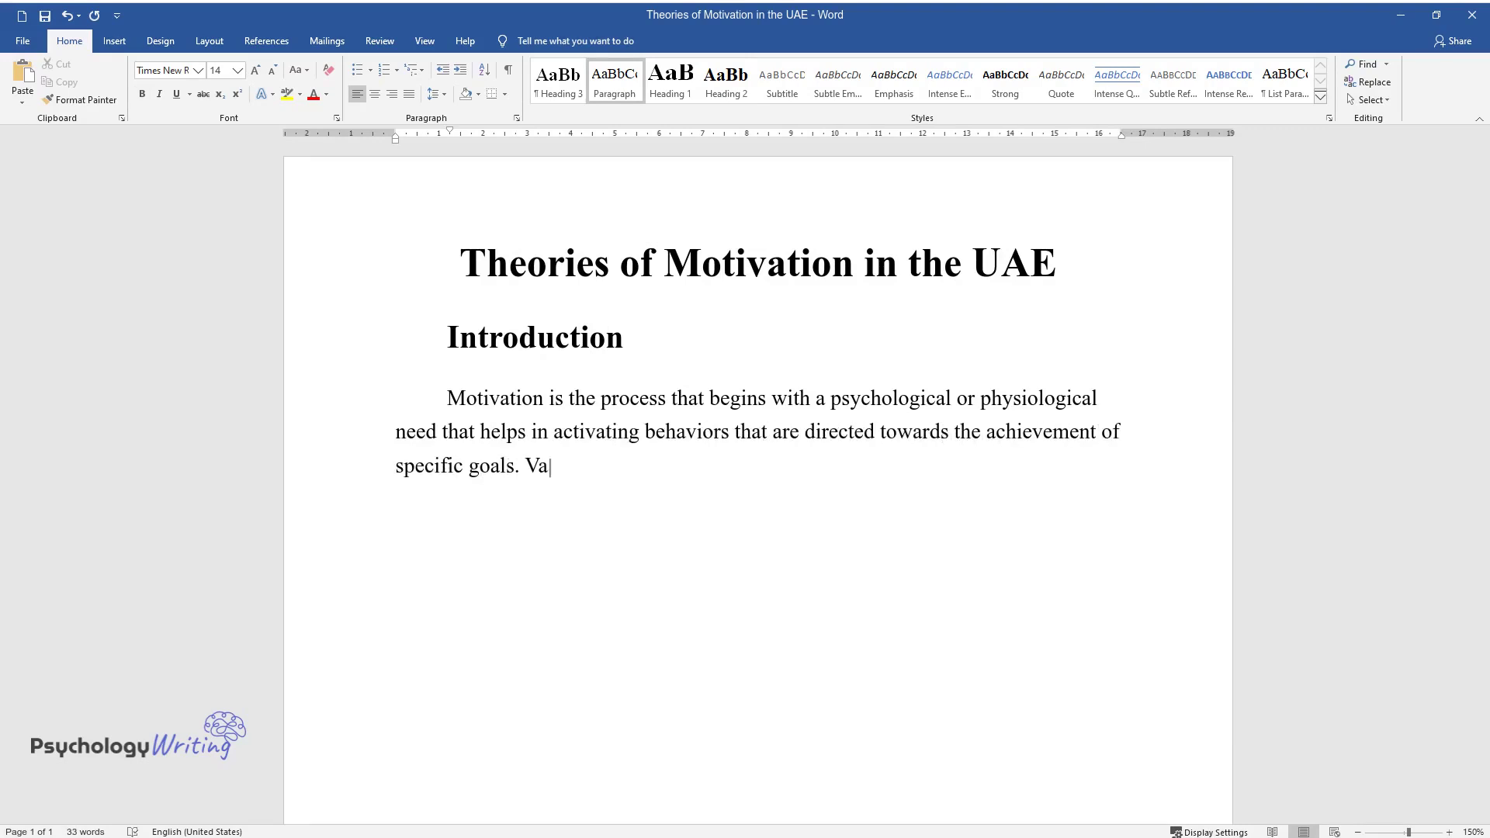
# Step: Continue the introduction with a sentence saying various theories explain how employees are motivated and offer suggestions for how workplace motivation can be enhanced
pyautogui.write('rious theories are useful in expla')
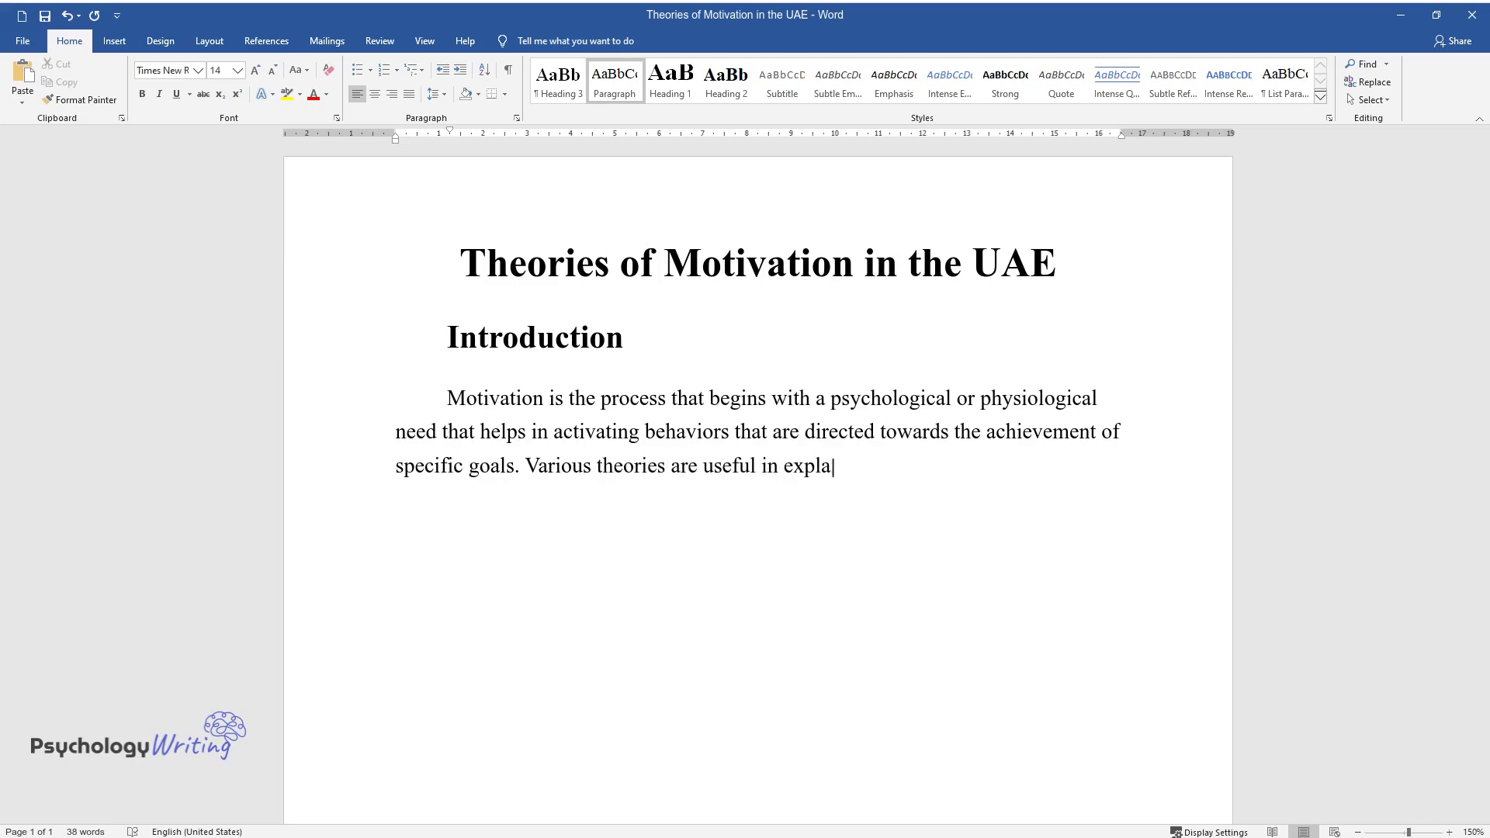
pyautogui.write('ining how employees are motivated ')
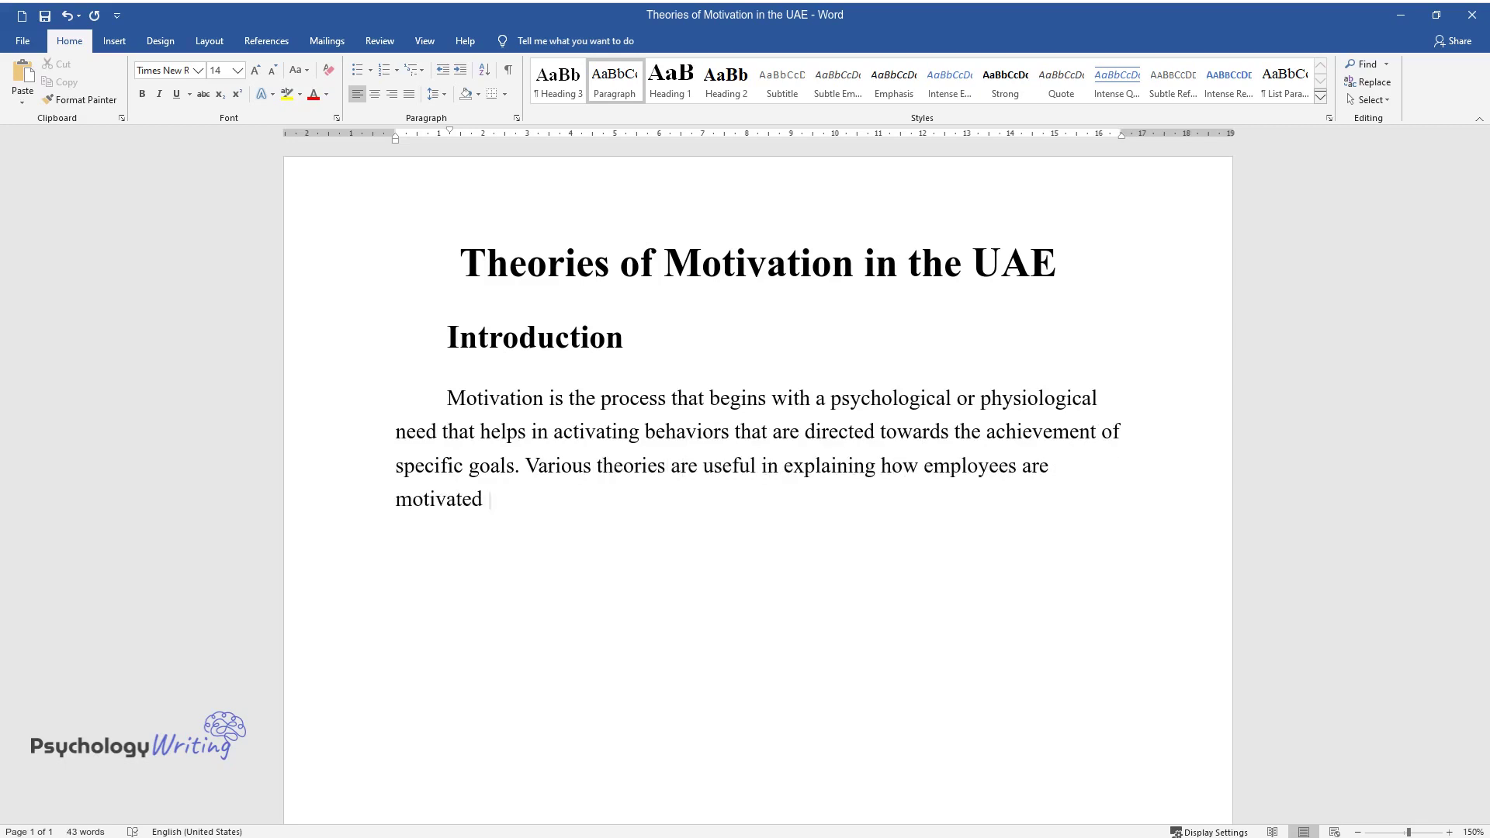
pyautogui.write('and offer suggestions for how motiv')
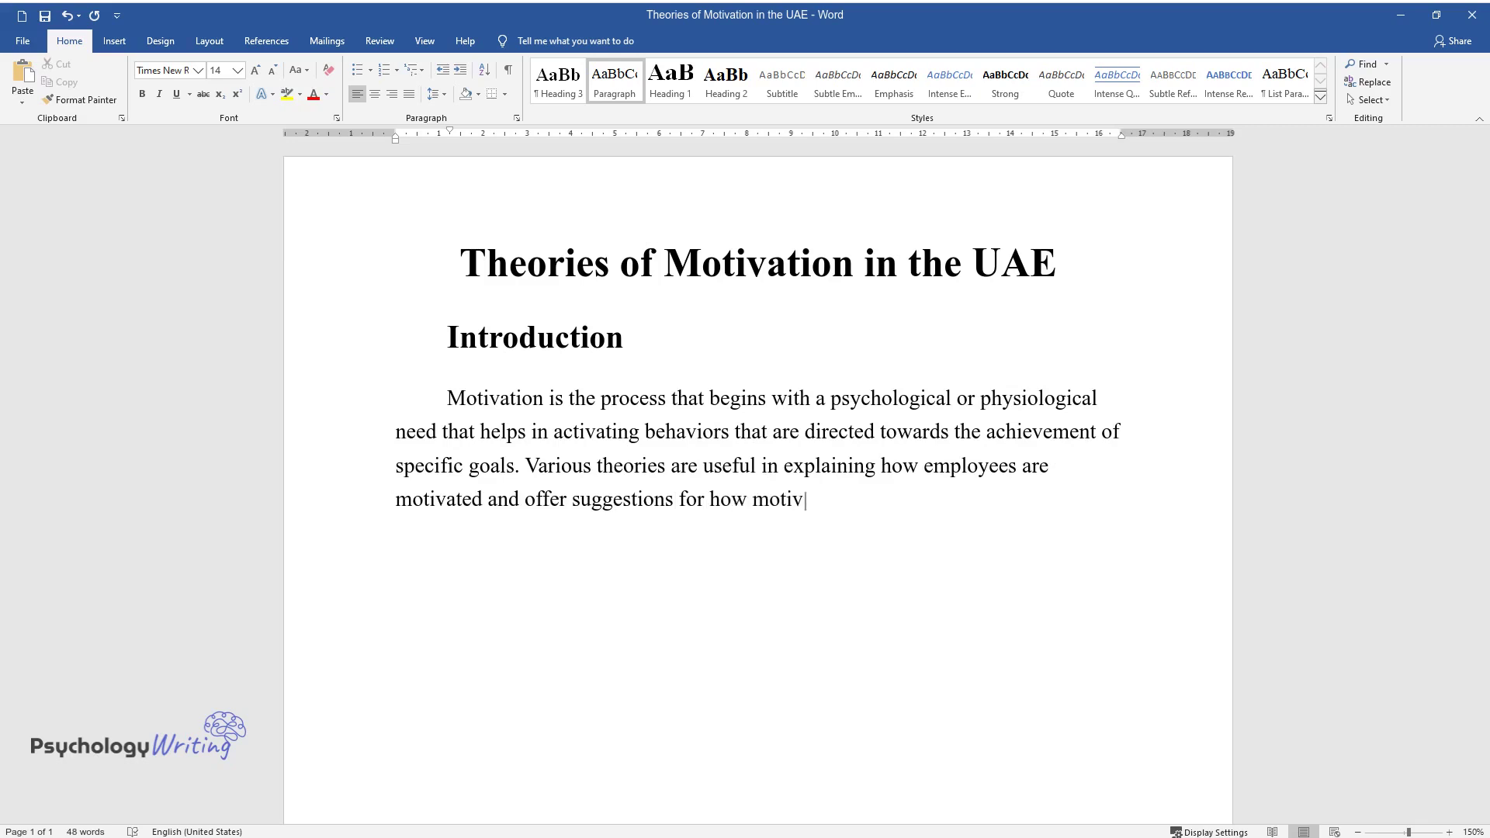
pyautogui.write('ation in the workplace can be enhan')
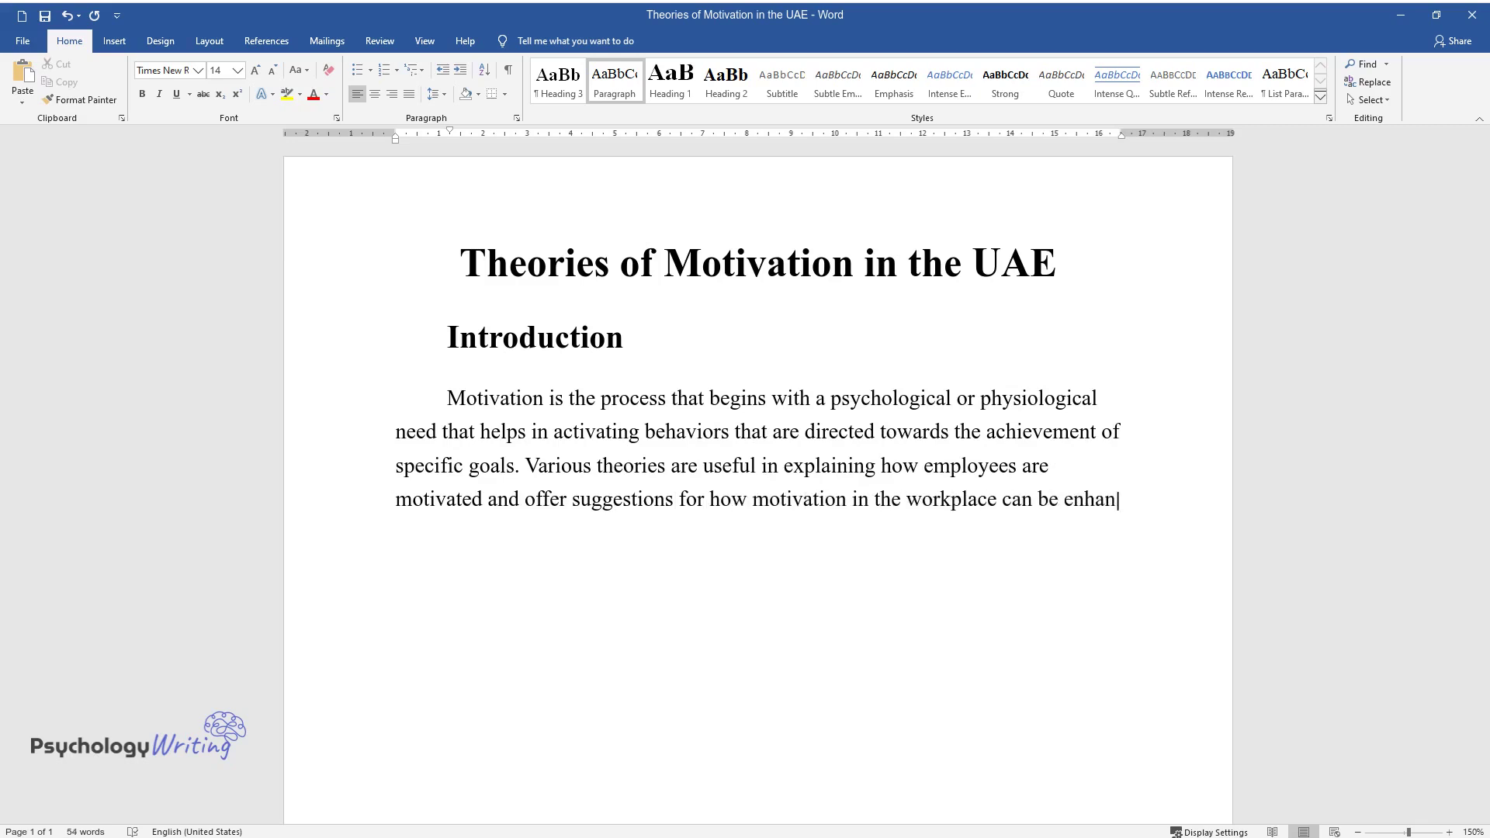
# Step: Finish the introduction with "This essay discusses theories of motivation under two classifications: need-based and process-based theories."
pyautogui.write('ced. This essay discusses theories')
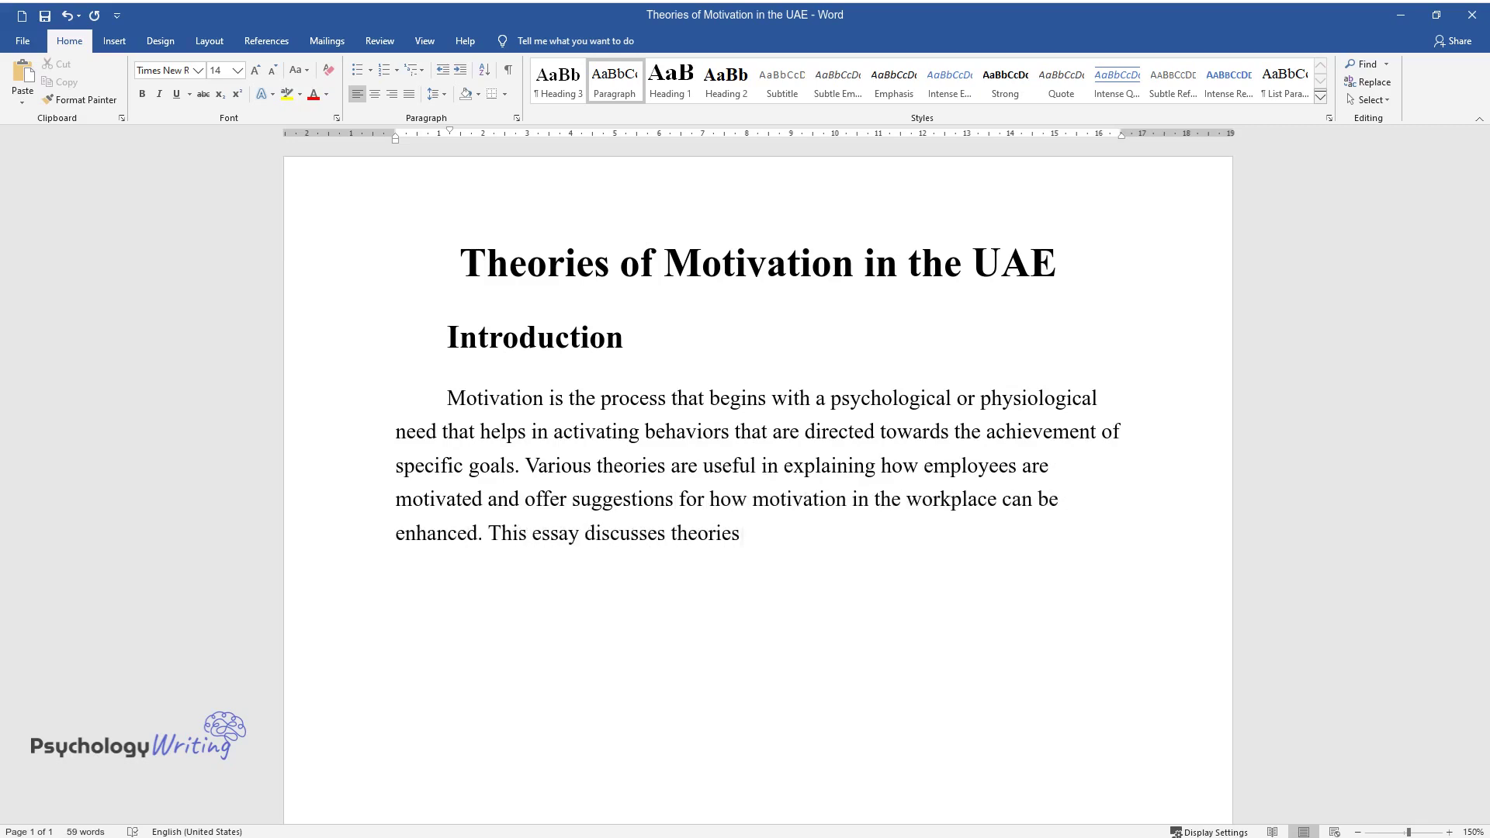
pyautogui.write(' of motivation under two classifica')
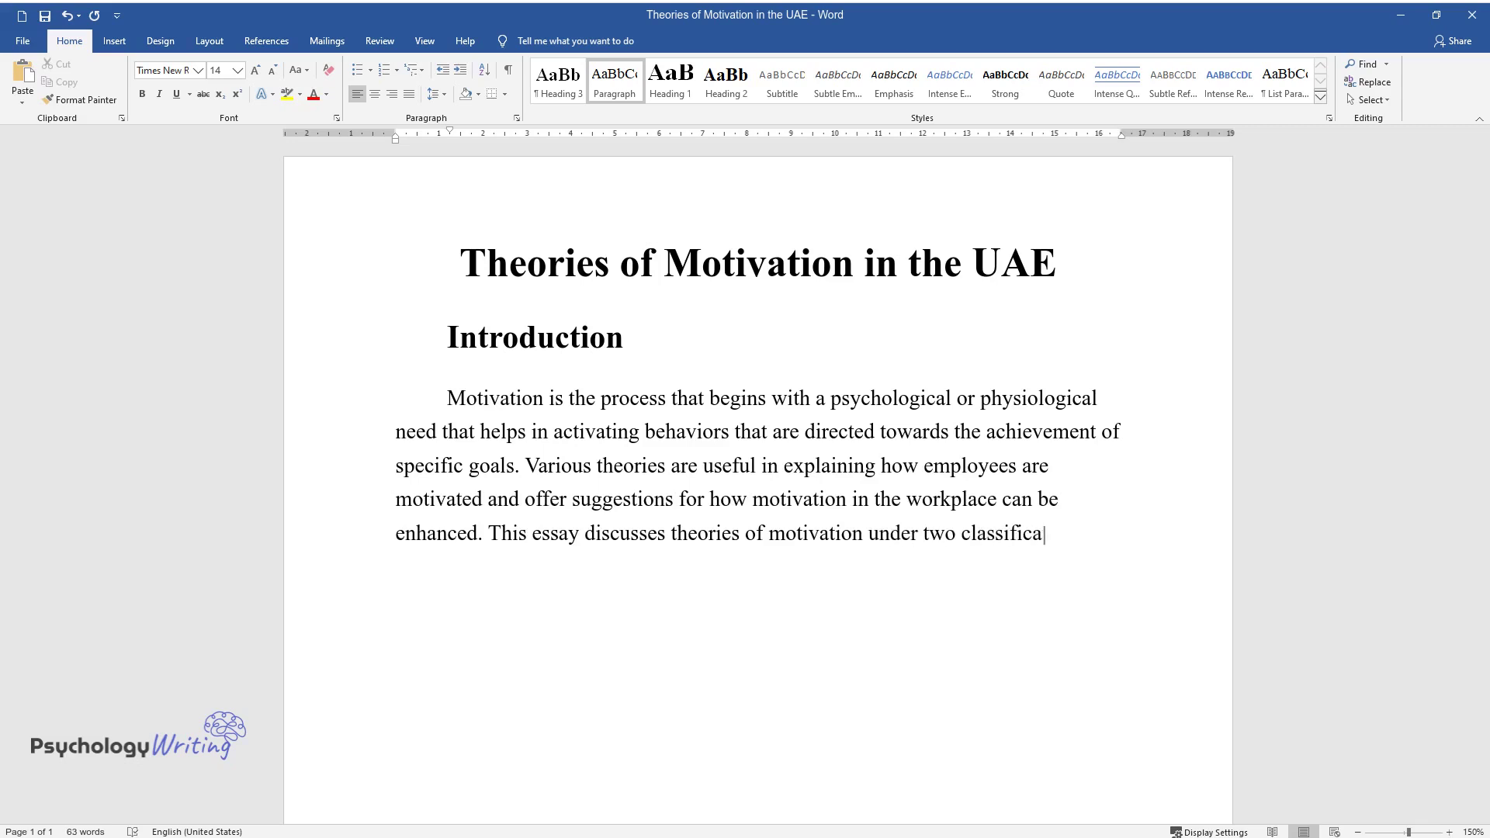
pyautogui.write('tions: need-based and process-base')
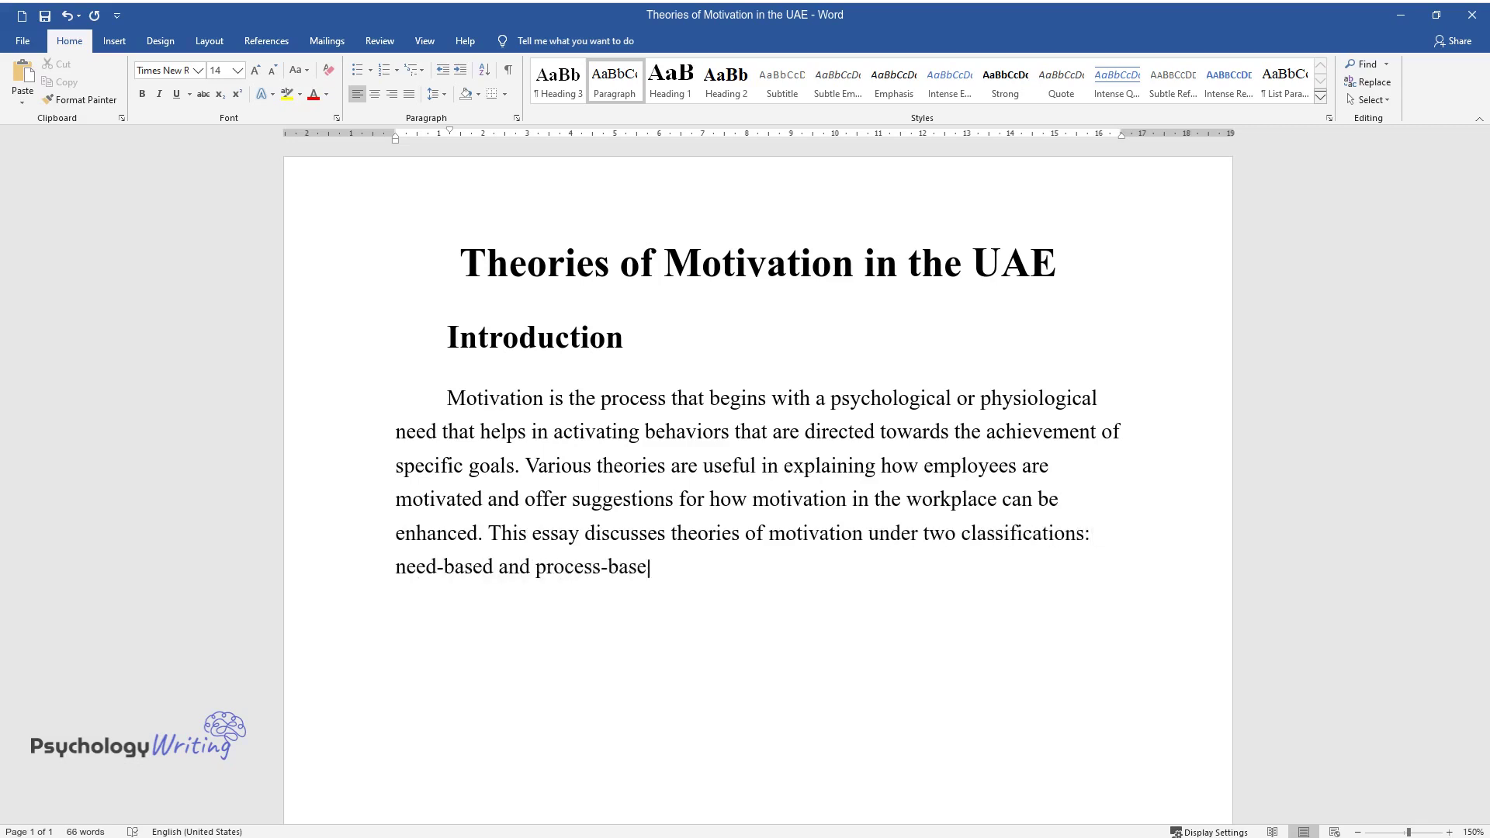
pyautogui.write('d theories.')
# Step: Add the section heading "Need-Based Theories" in the Heading 2 style below the introduction paragraph
pyautogui.press('Return')
pyautogui.hotkey('ctrl', 'alt', '2')
pyautogui.write('Need-Based Theories')
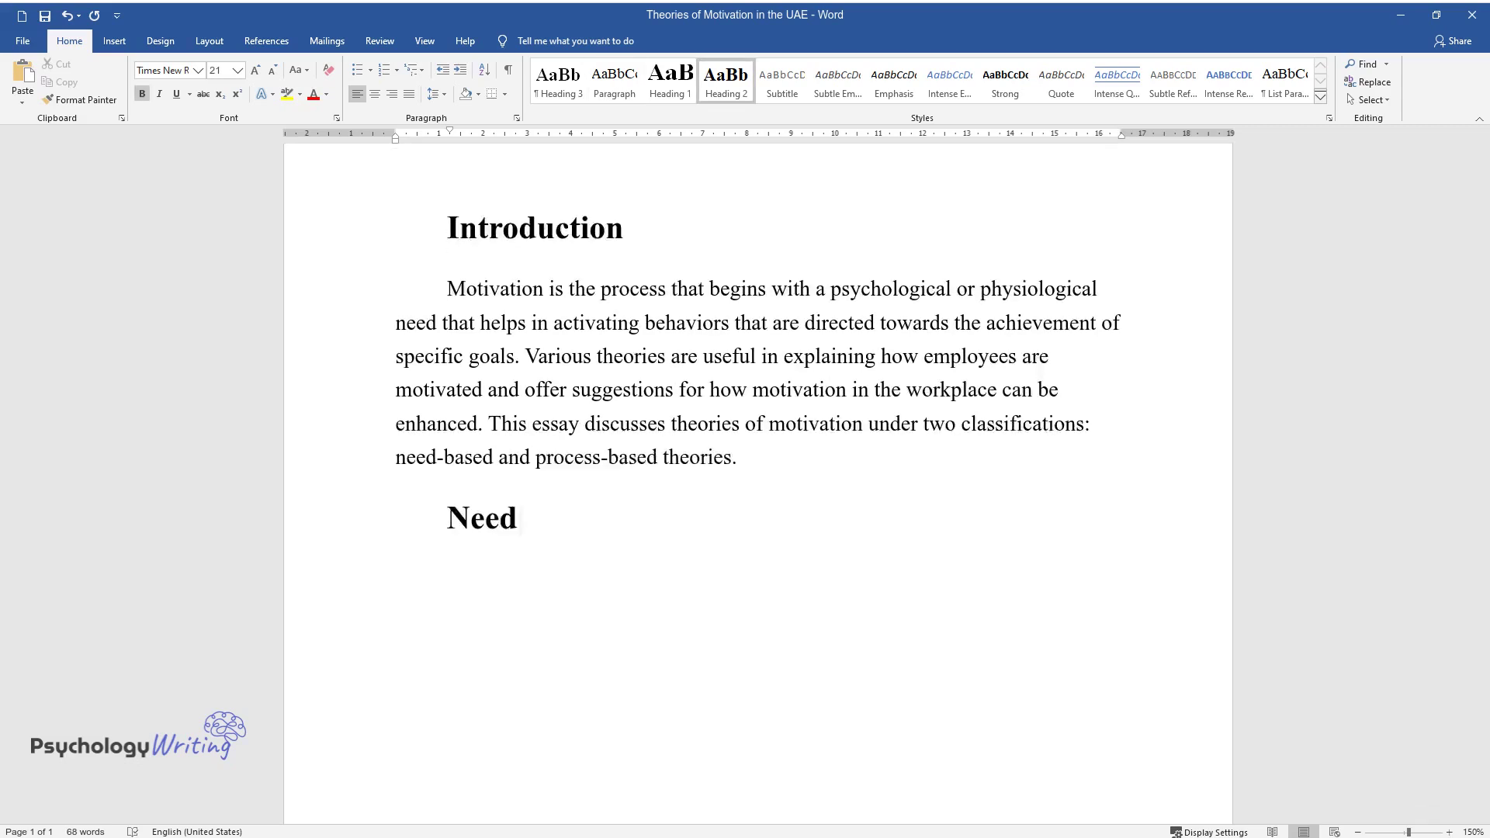
pyautogui.press('Return')
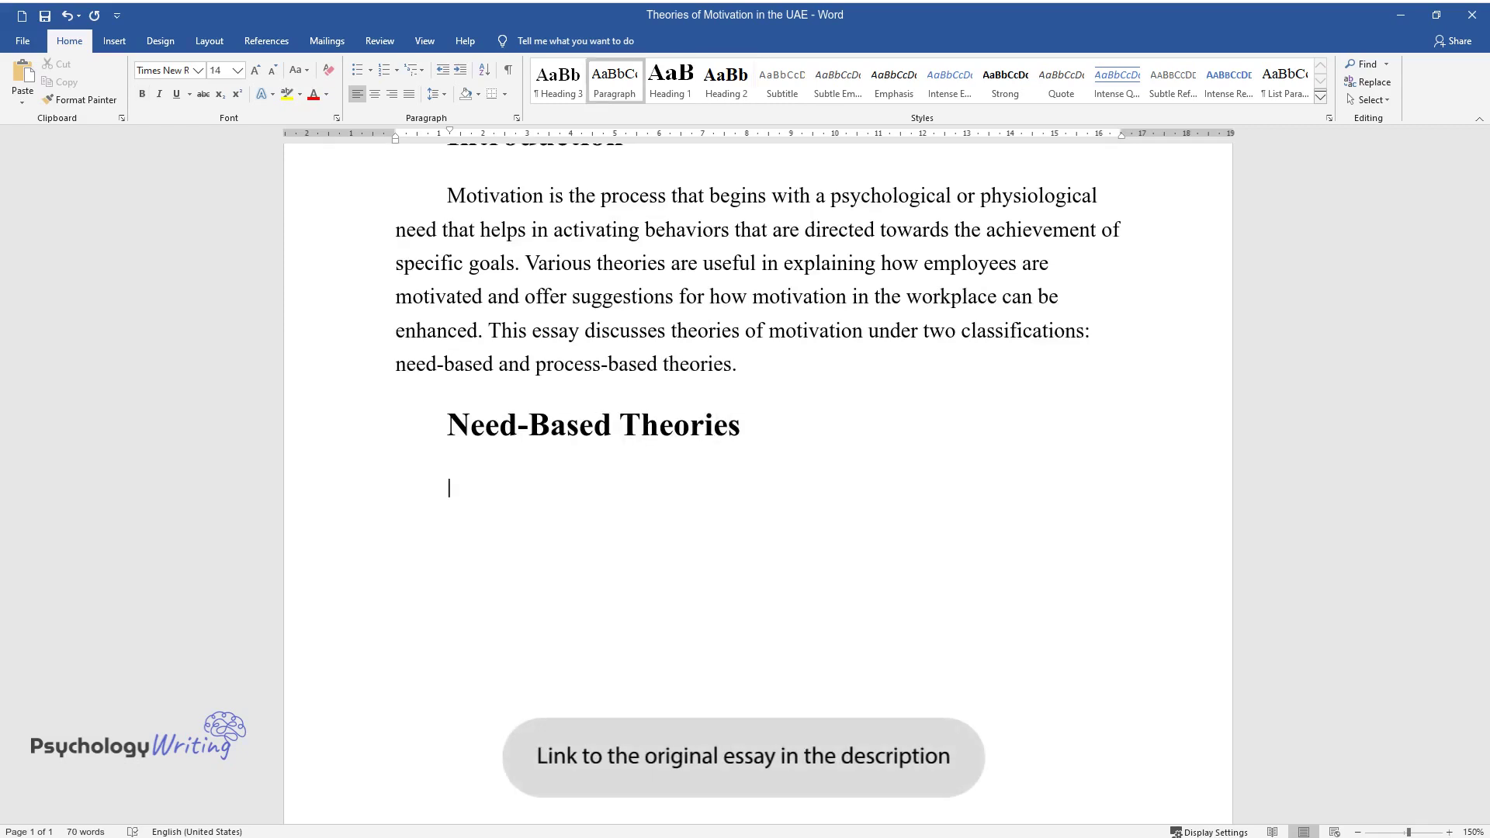
# Step: Write under Need-Based Theories: "The theories focus on factors within individuals that help in stimulating, guiding, supporting, and ending behaviors"
pyautogui.write('The theories focus on fa')
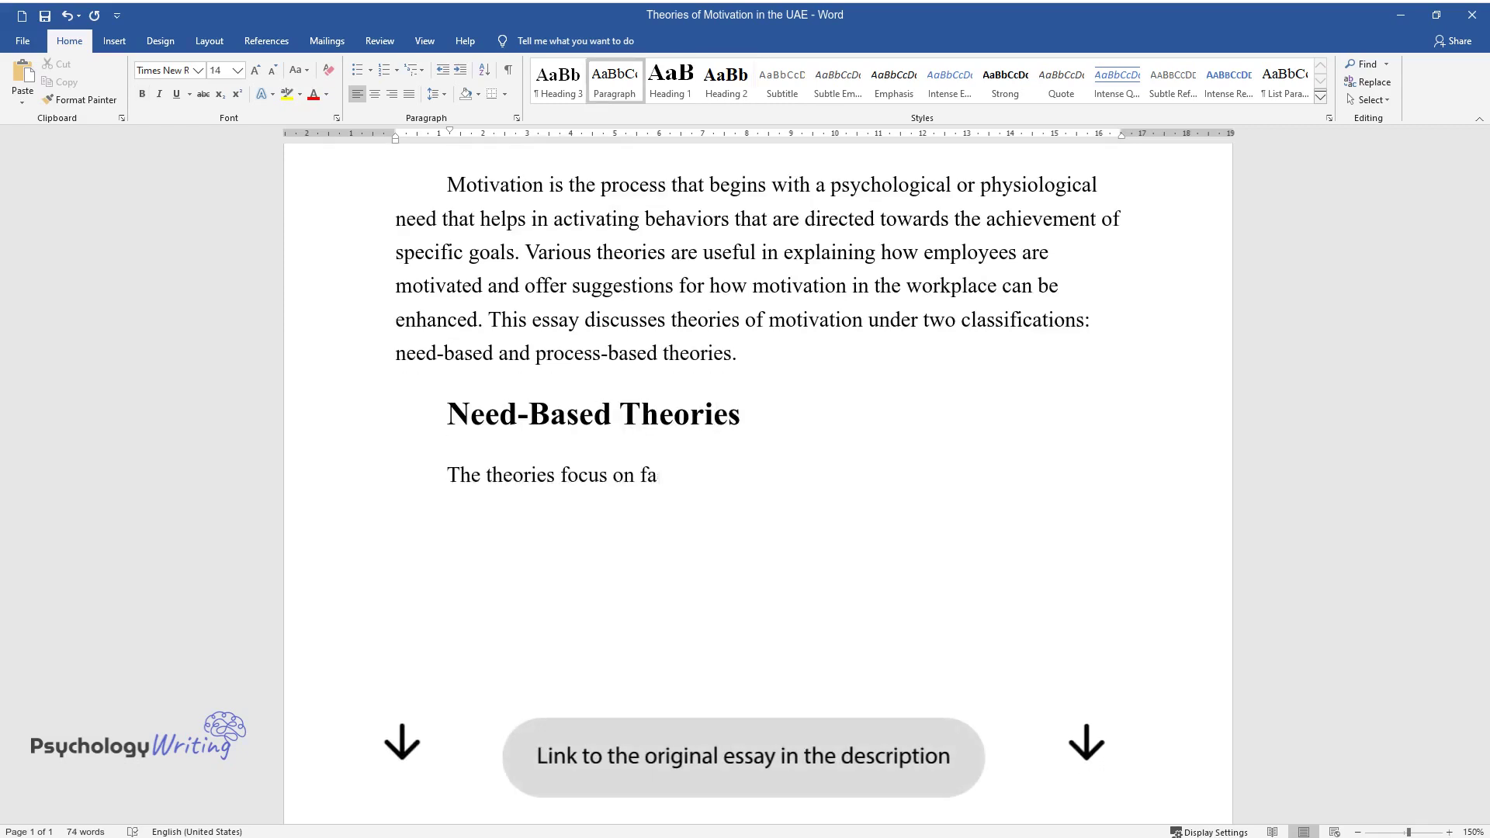
pyautogui.write('ctors within individuals that h')
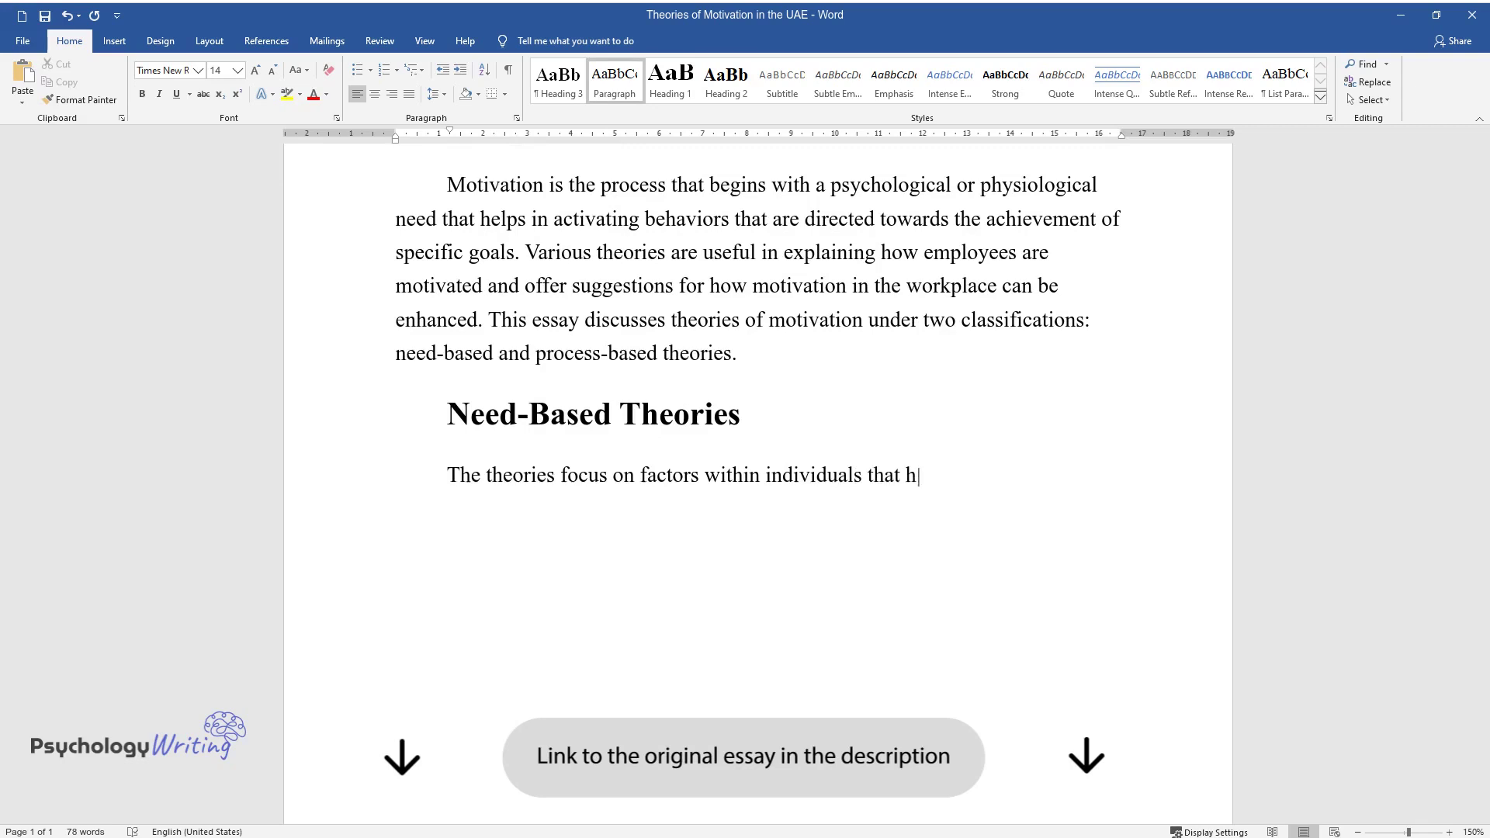
pyautogui.write('elp in stimulating, guiding, s')
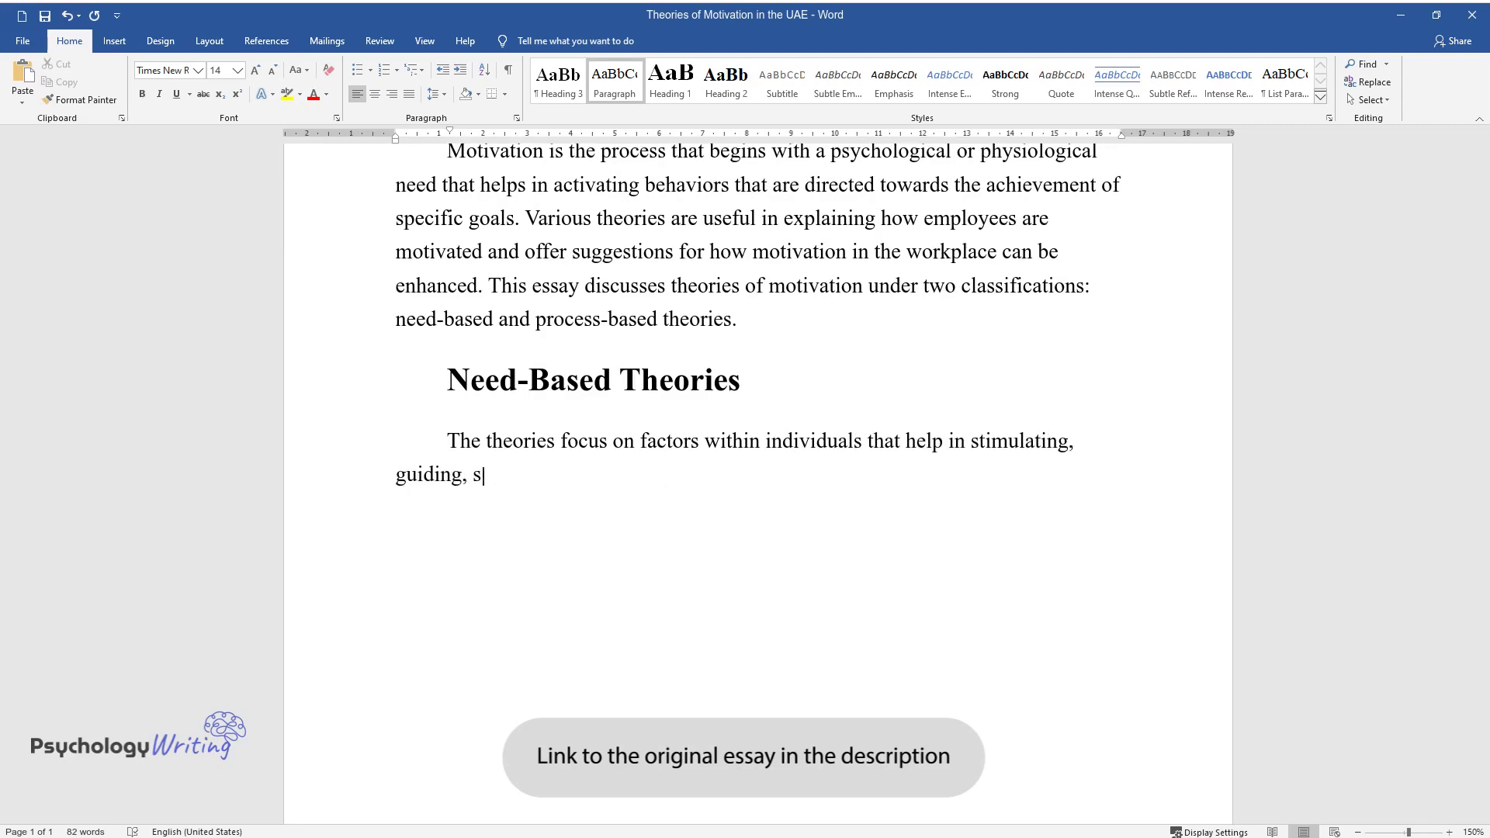
pyautogui.write('upporting, and ending behaviors')
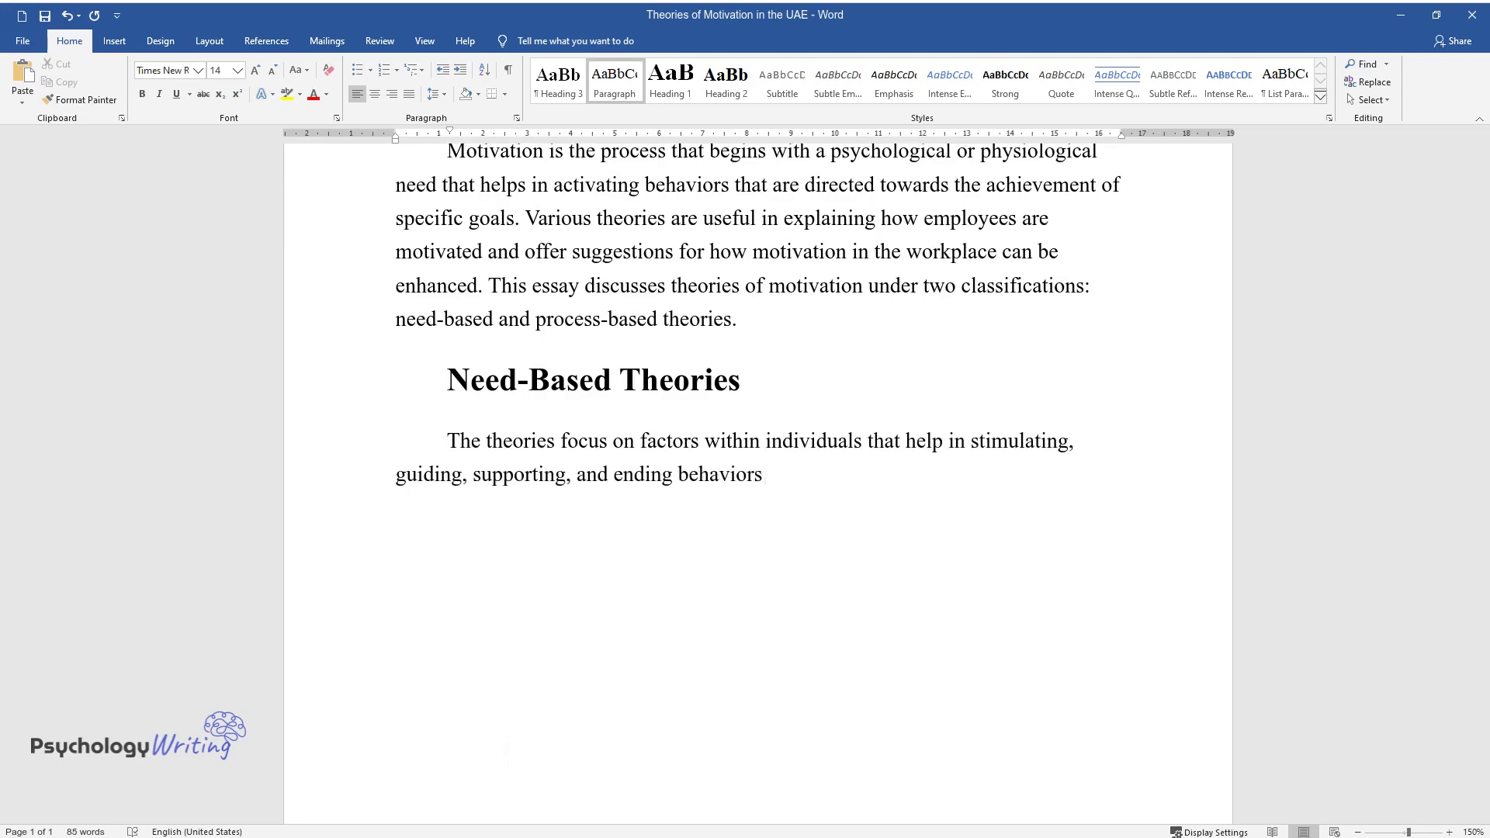
# Step: Complete the need-based paragraph with "They identify specific needs that motivate people. The major theories in this category are:"
pyautogui.write('. They identify specific needs ')
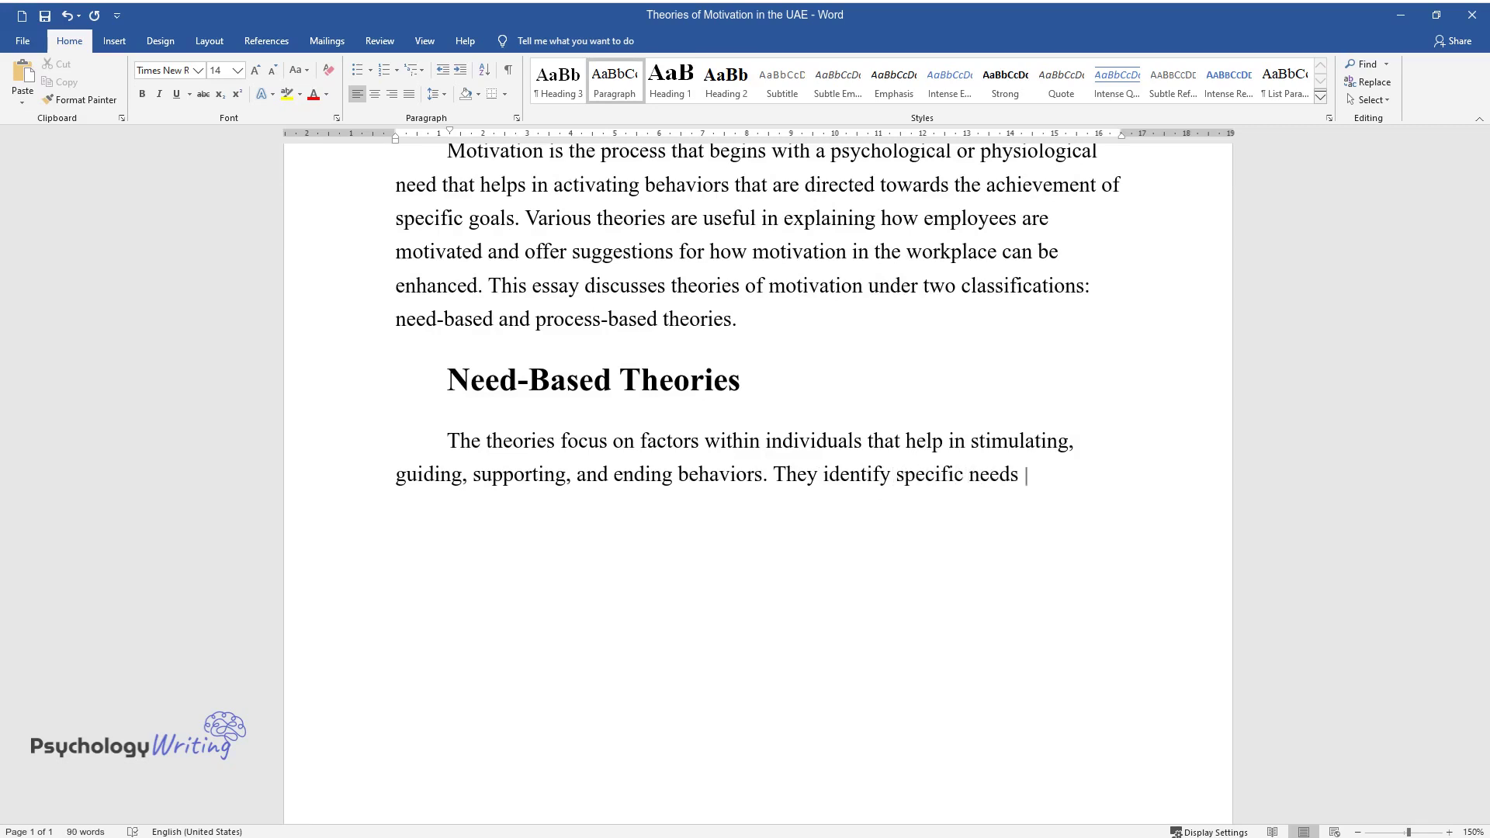
pyautogui.write('that motivate people. The major')
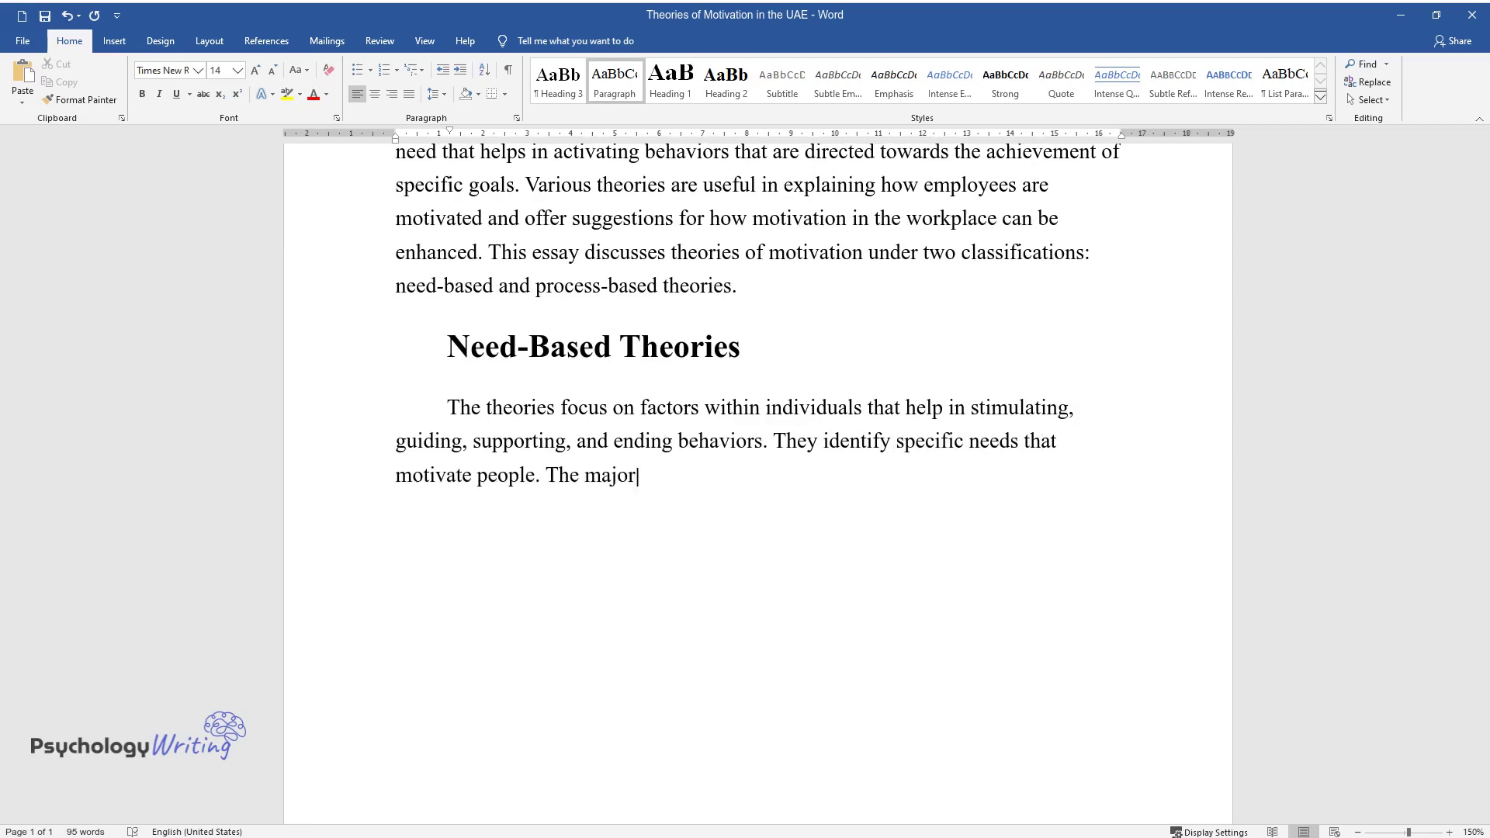
pyautogui.write(' theories in this category are')
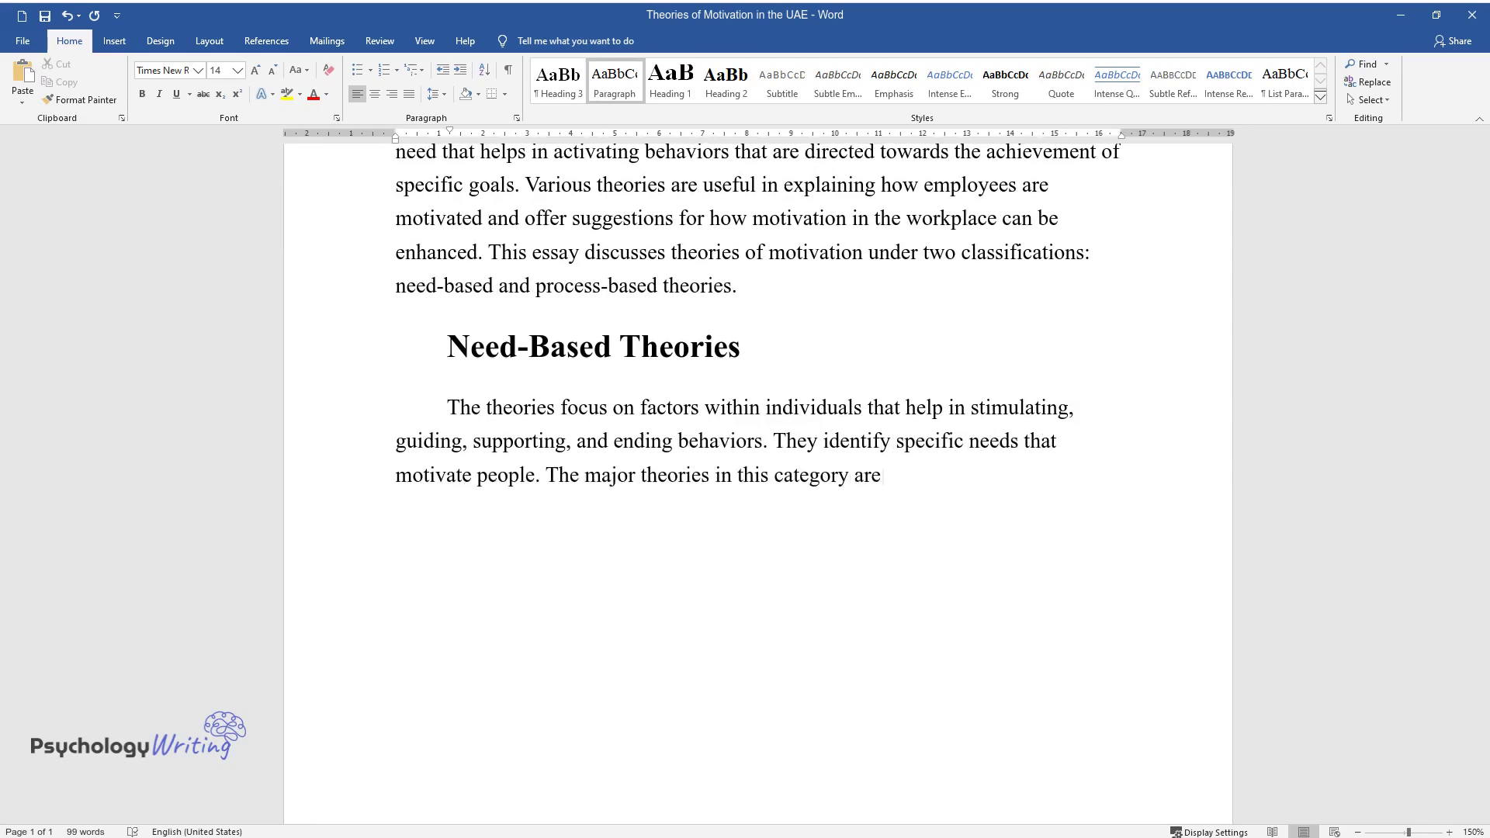
pyautogui.write(':')
# Step: Add the subheading "Maslow’s Hierarchy of Needs Theory" in the Heading 3 style below the need-based paragraph
pyautogui.press('Return')
pyautogui.write("Maslow's Hierarchy of Nee")
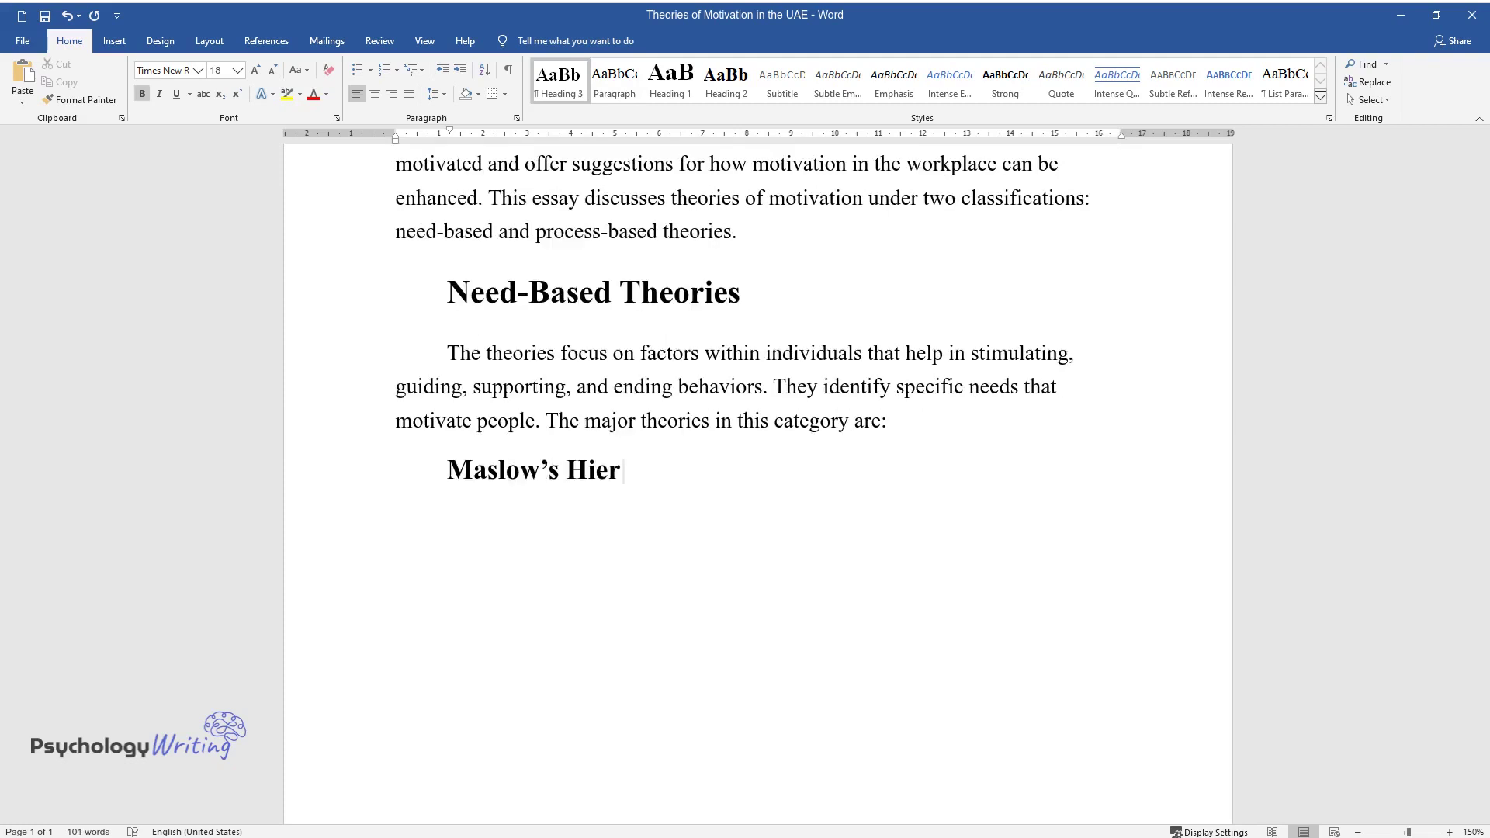
pyautogui.write('ds Theory')
pyautogui.press('Return')
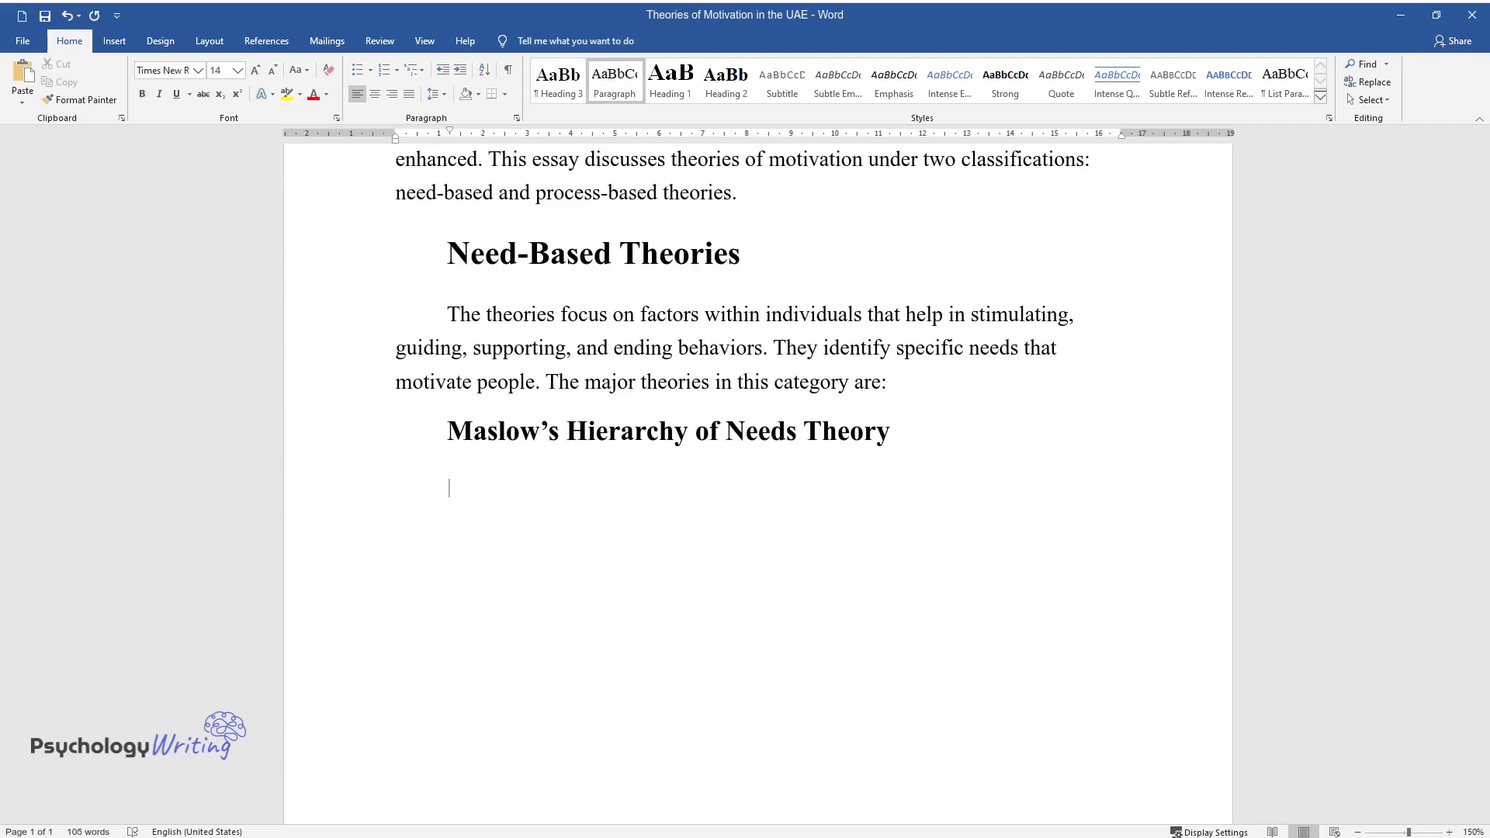
# Step: Write under the Maslow subheading: "The theory describes five kinds of individual basic needs that include security needs, physiological needs, and communal needs"
pyautogui.write('The theory describes fi')
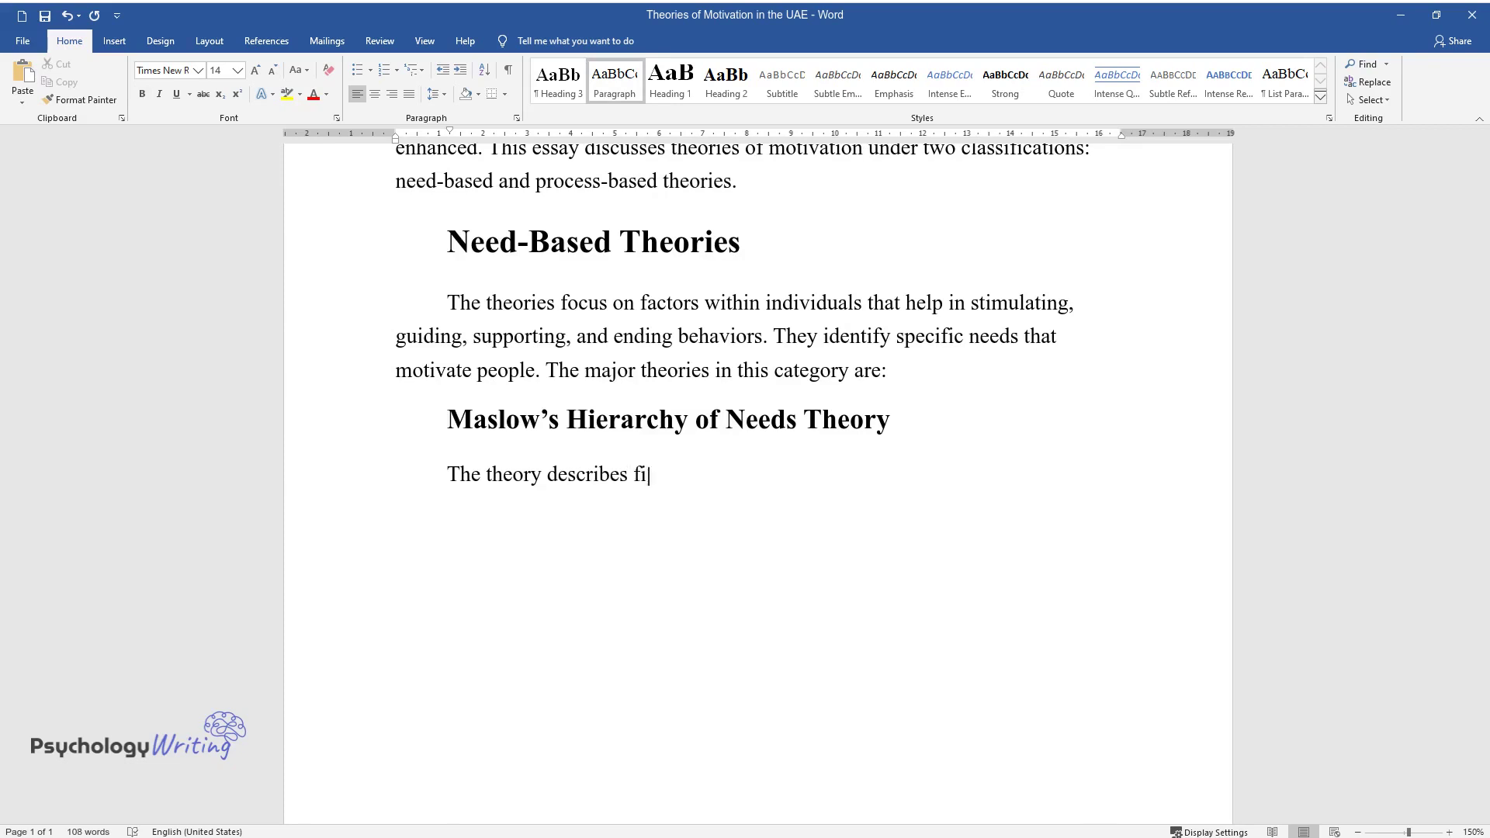
pyautogui.write('ve kinds of individual basic needs')
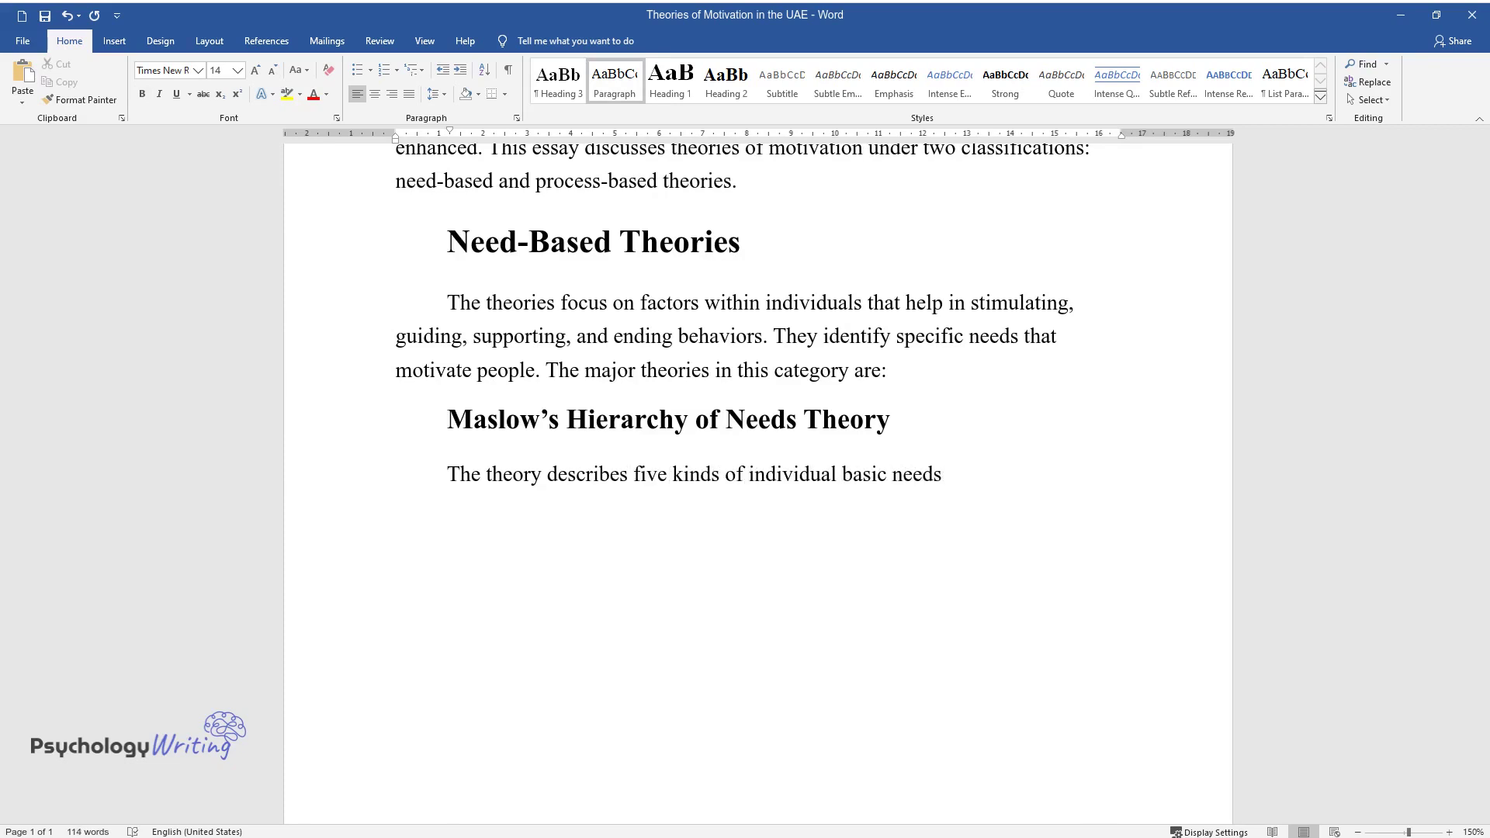
pyautogui.write(' that include security needs, physiological')
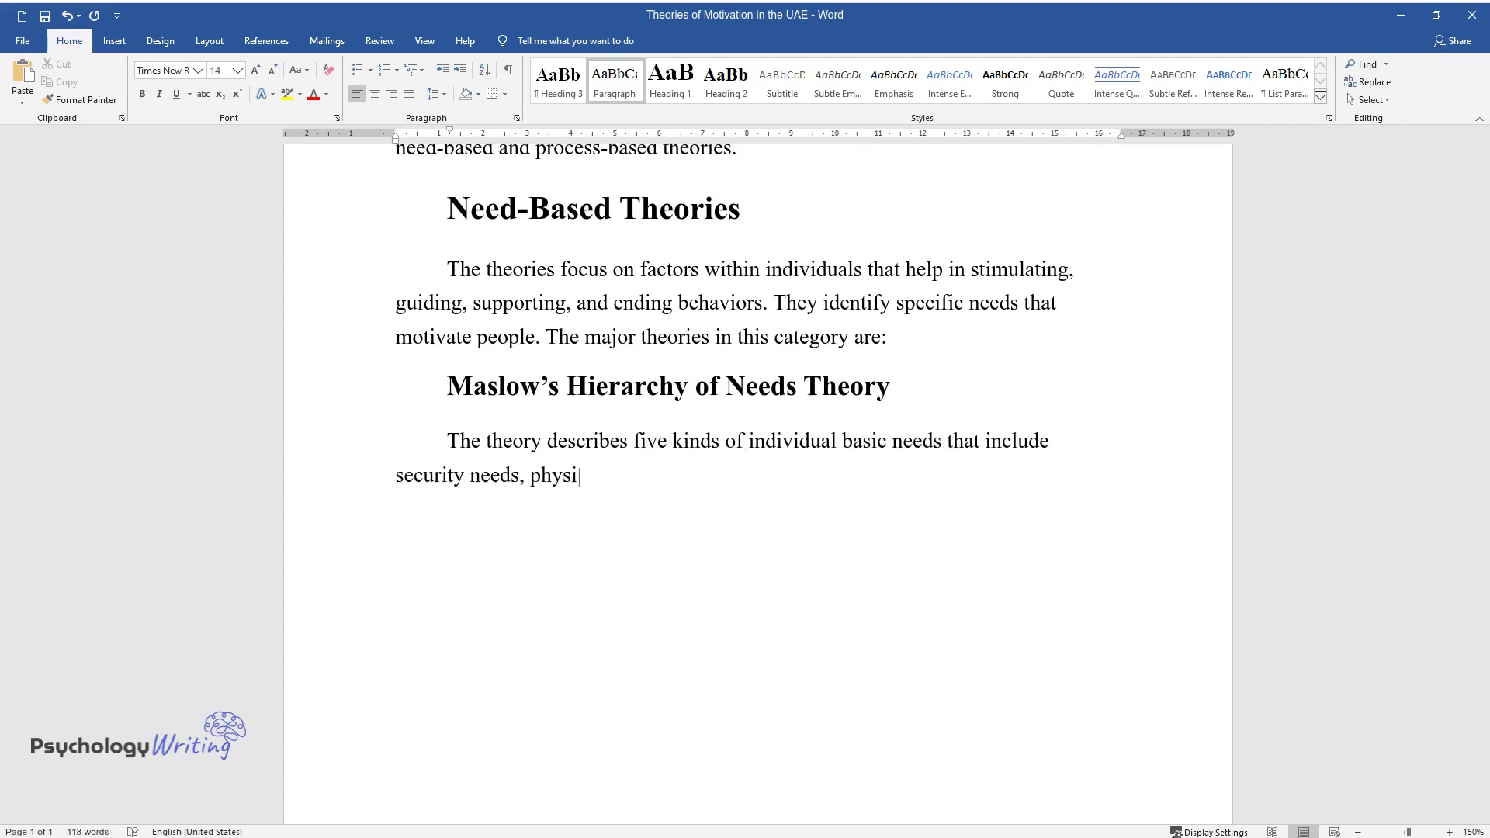
pyautogui.write(' needs, and communal needs ')
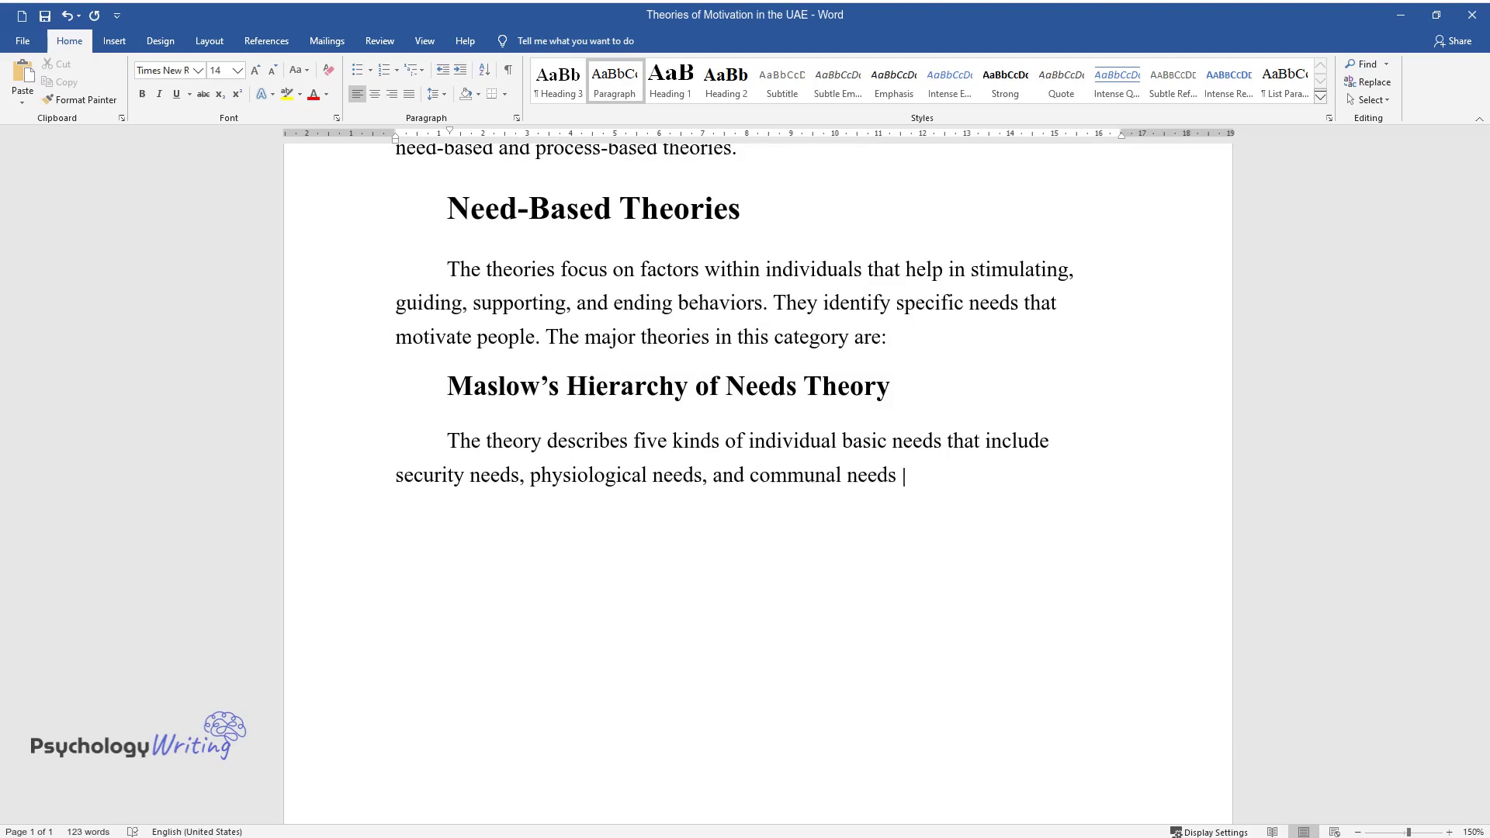
# Step: End the Maslow sentence with "as well as the need to be held in high regard and needs to realize the full individual potential."
pyautogui.write('as well as the need to be held in')
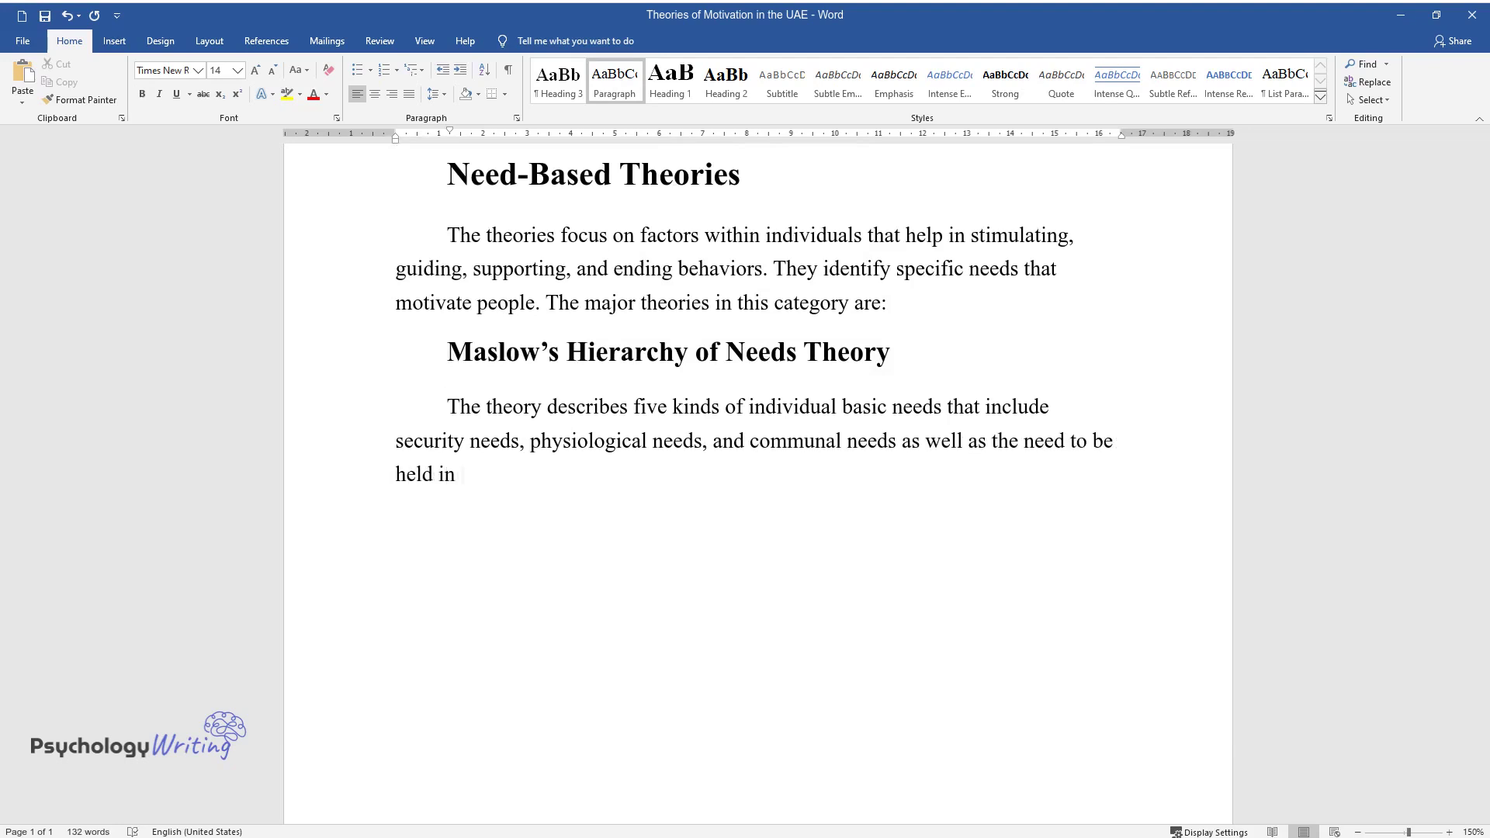
pyautogui.write(' high regard and needs to realize th')
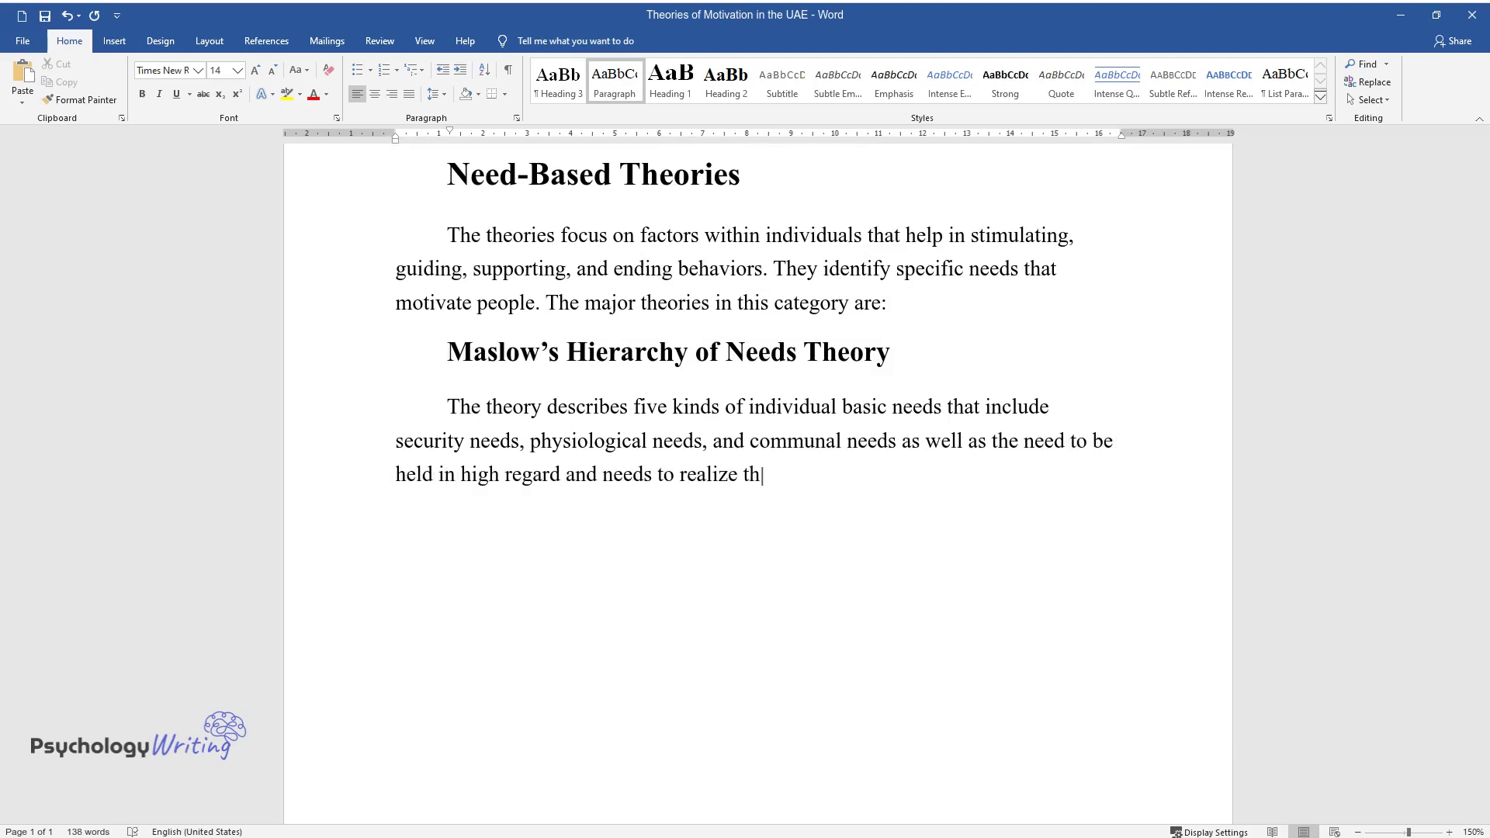
pyautogui.write('e full individual potential.')
# Step: Add the subheading "Alderfer’s ERG Theory" in the Heading 3 style below the Maslow paragraph
pyautogui.press('Return')
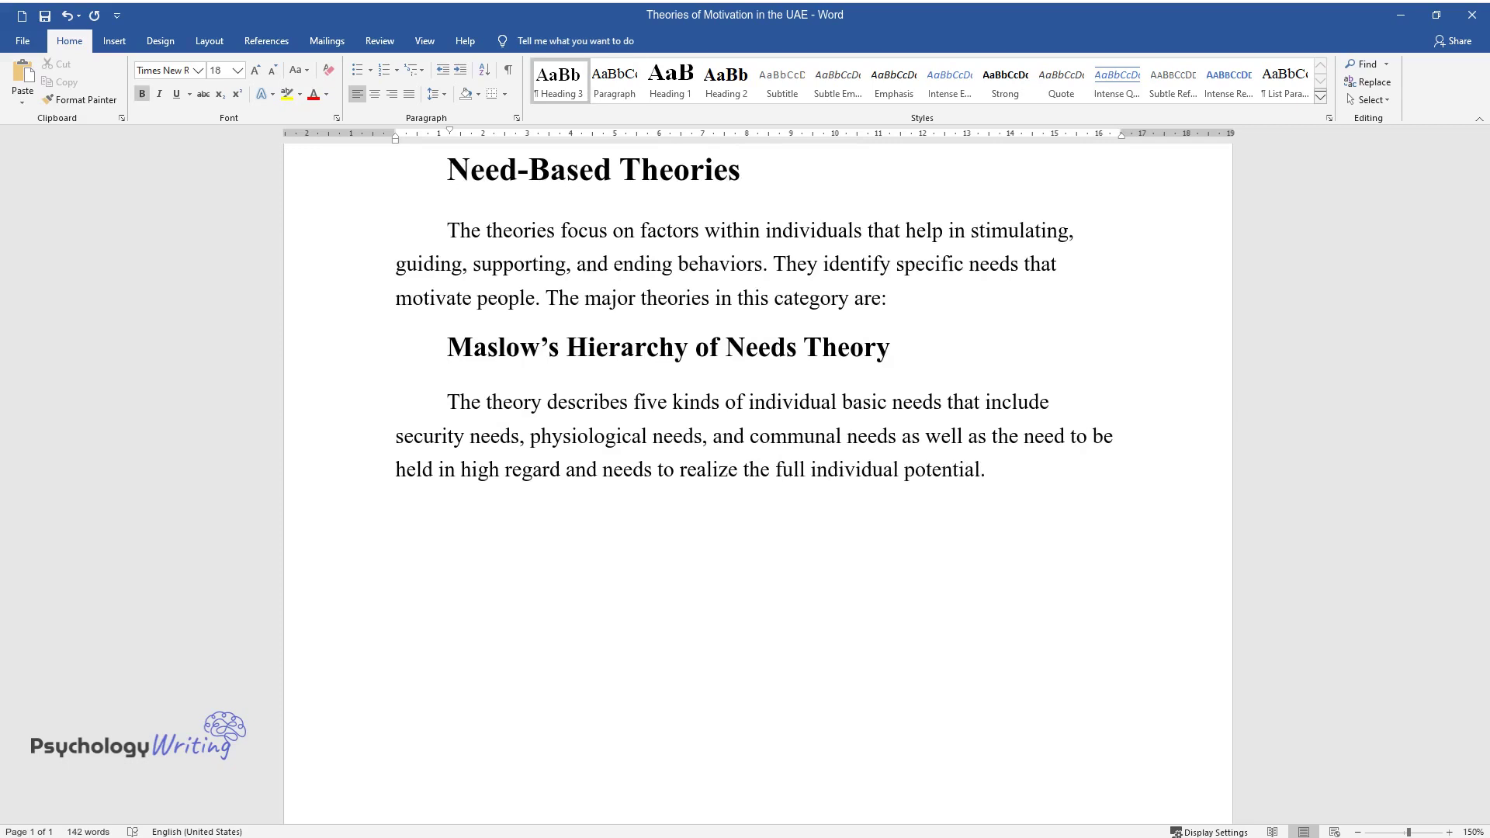
pyautogui.write("Alderfer's ERG The")
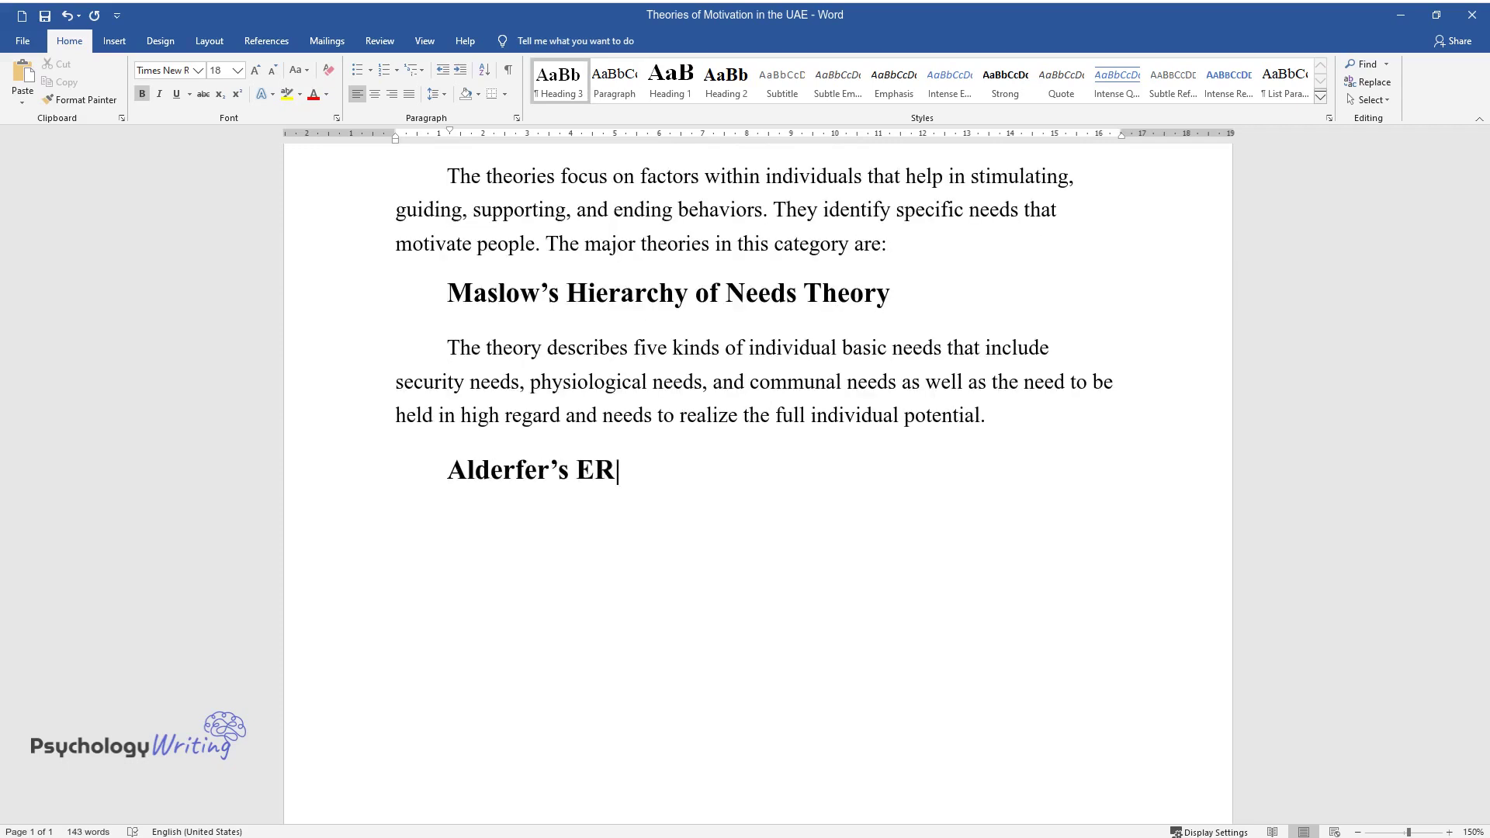
pyautogui.write('ory')
pyautogui.press('Return')
# Step: Start the Alderfer paragraph by quoting the two cited authors: “this theory provides three stages of satisfying needs: existence, relatedness, and"
pyautogui.write('Acc')
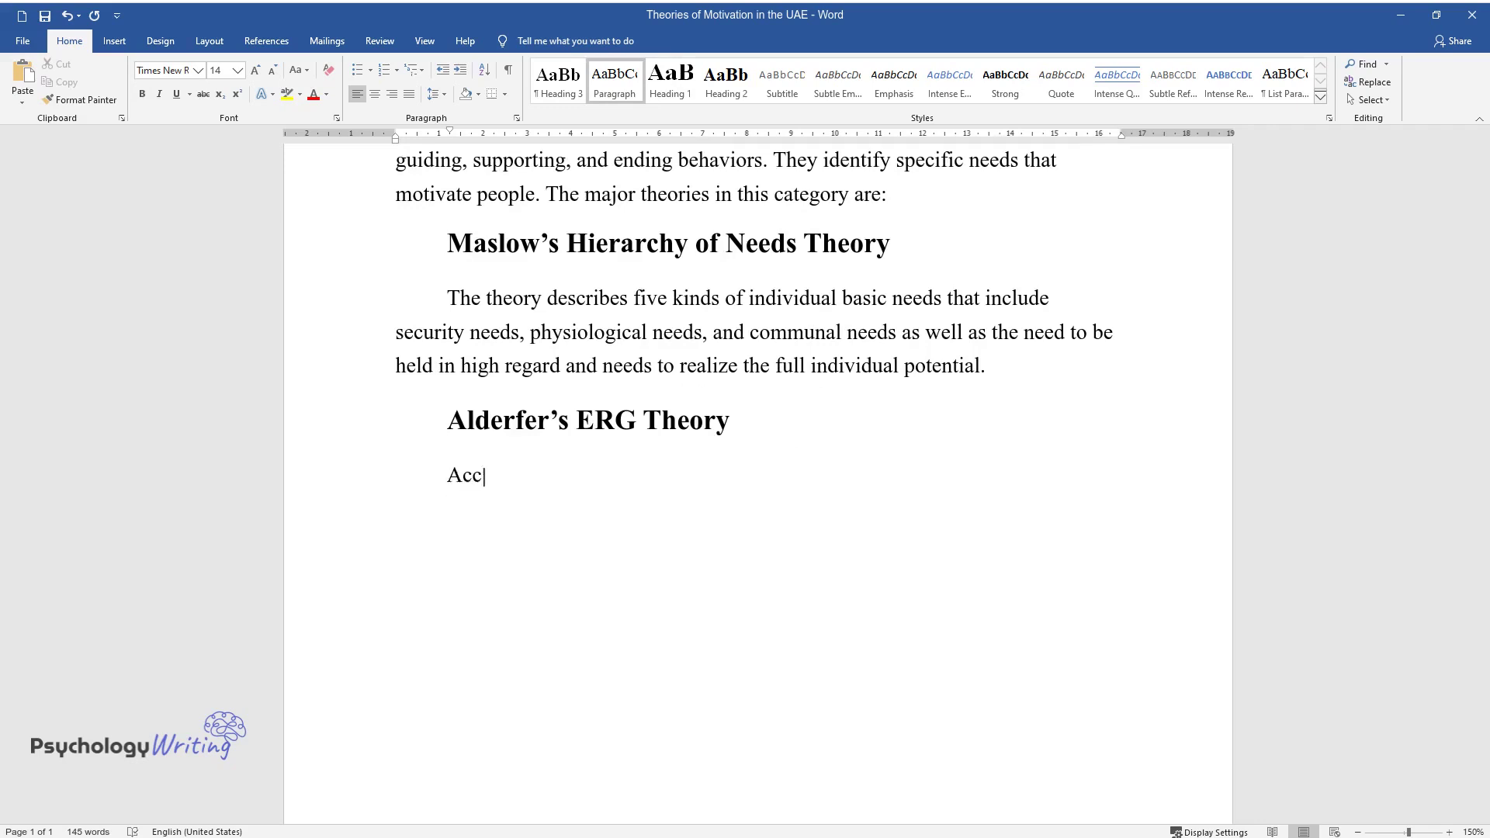
pyautogui.write('ording to Khoshnevis and Tahma')
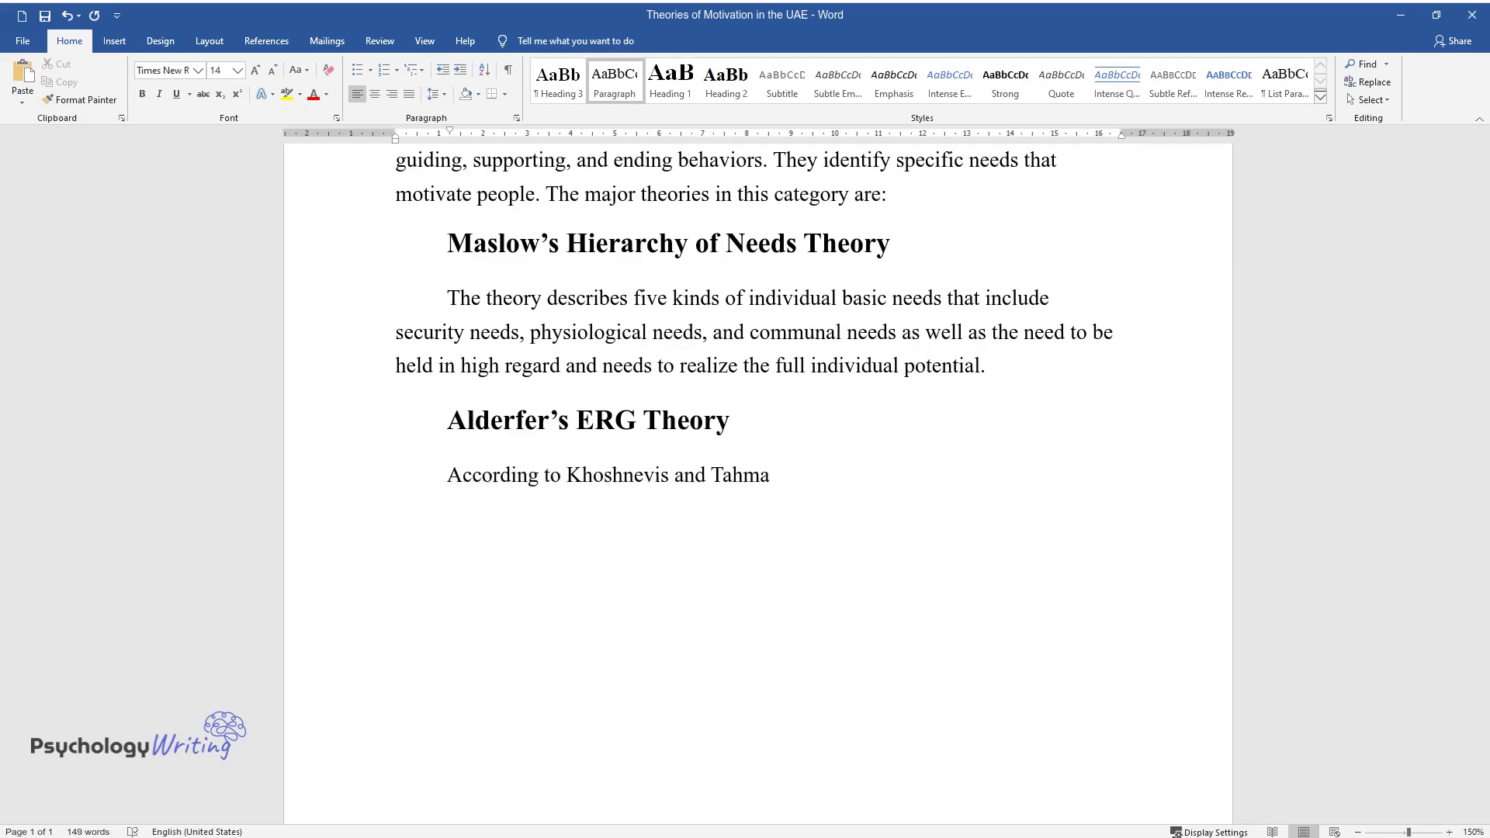
pyautogui.write('sebi, “this theory provides th')
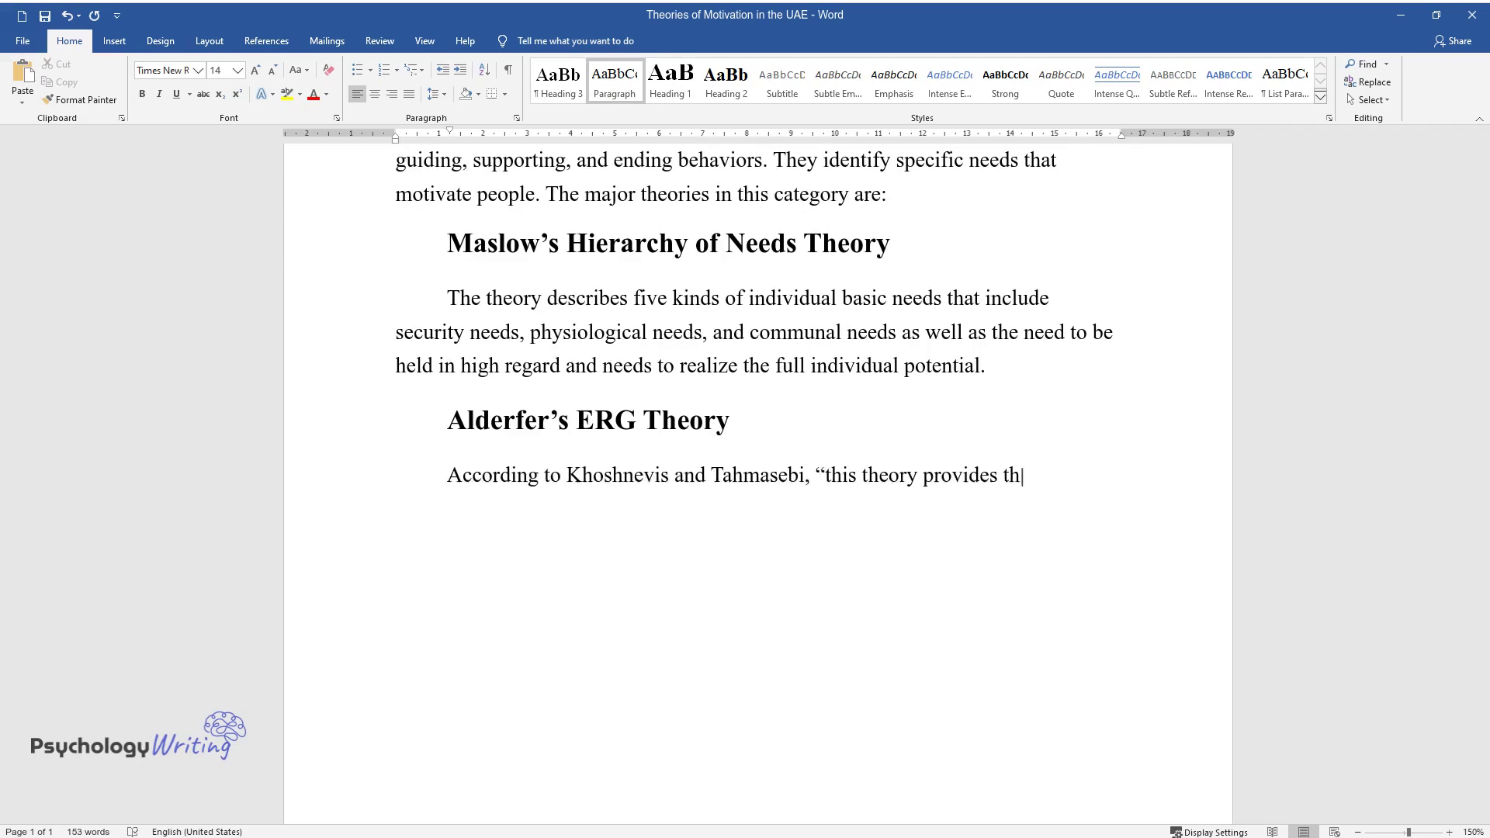
pyautogui.write('ree stages of satisfying needs')
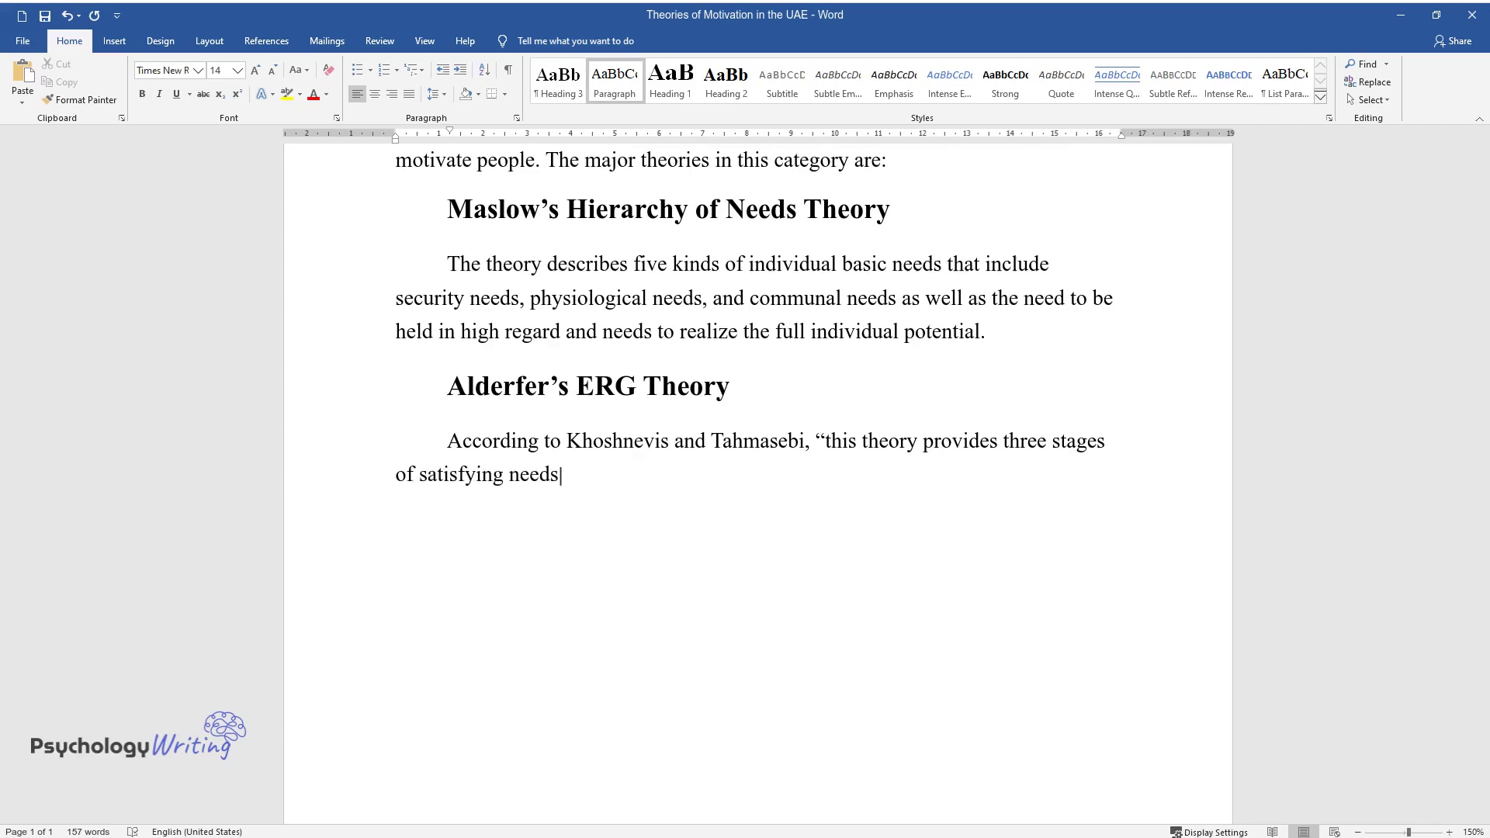
pyautogui.write(': existence, relatedness, and')
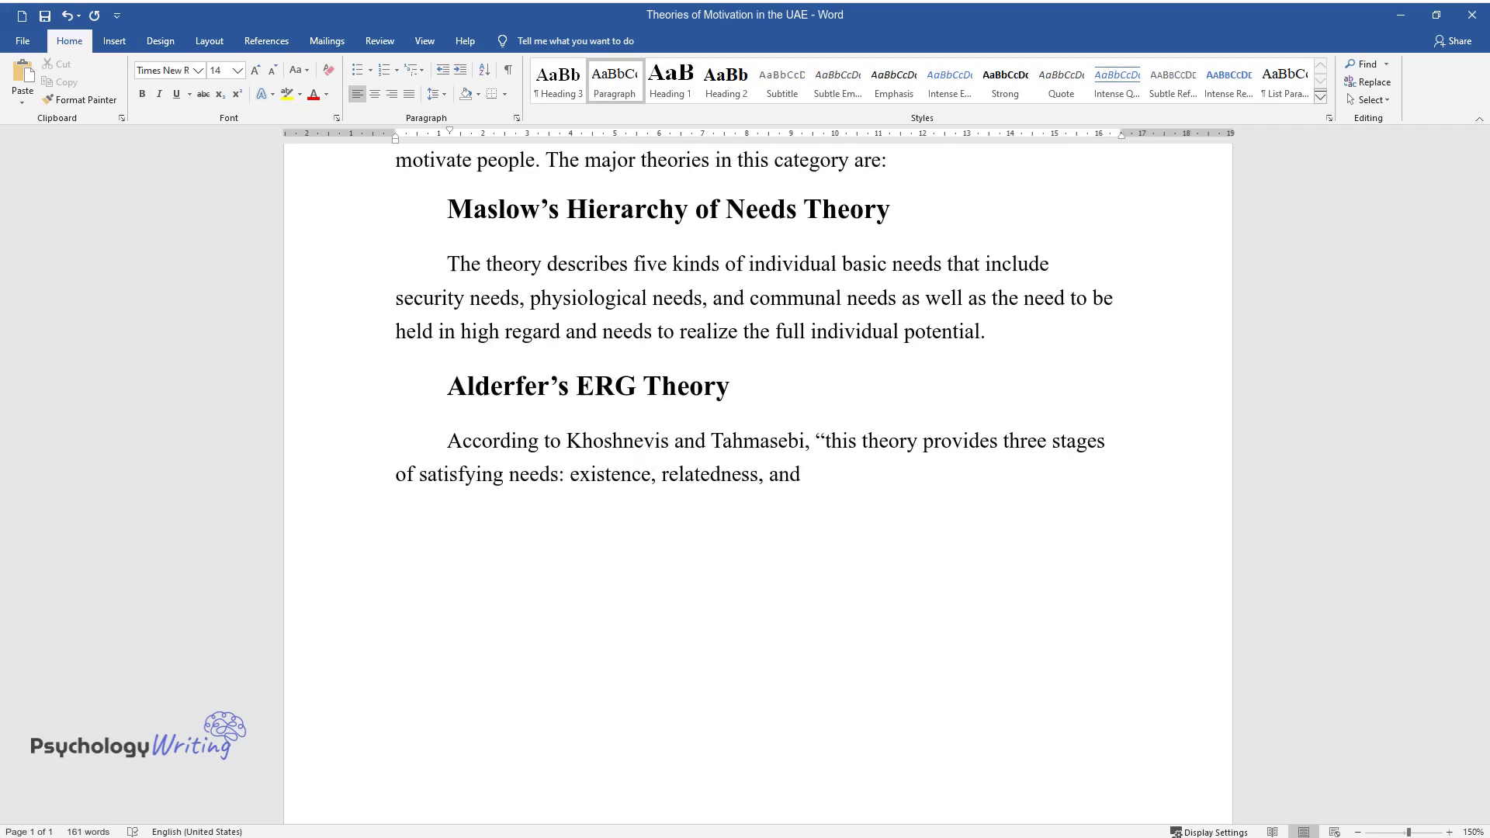
# Step: End the Alderfer paragraph with "growth”. Unsatisfied needs to motivate people. They meet needs considered inferior before, moving to those at superior levels."
pyautogui.write(' growth”. Unsatisfied needs to')
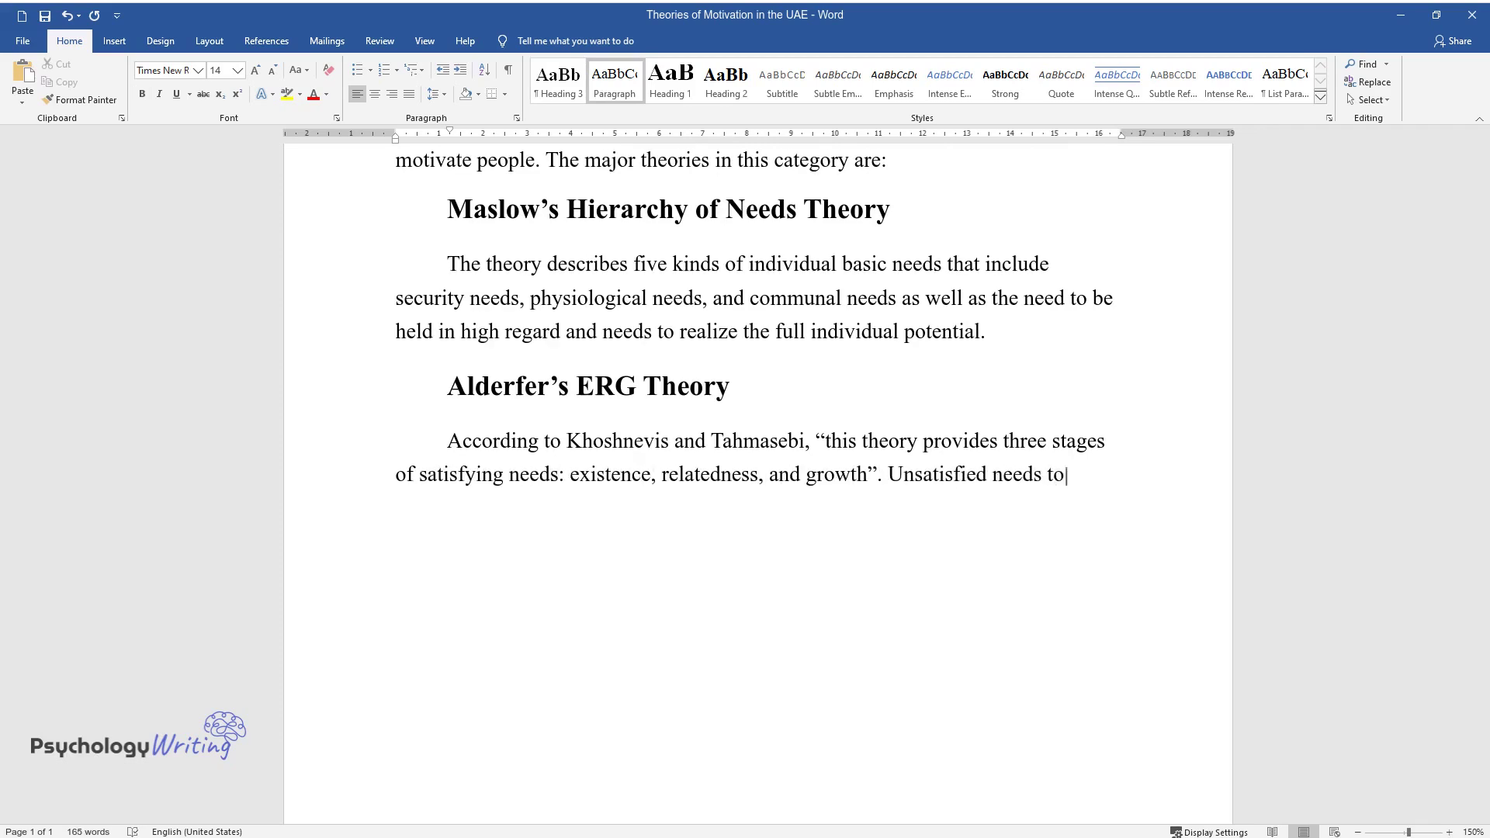
pyautogui.write(' motivate people. They meet ne')
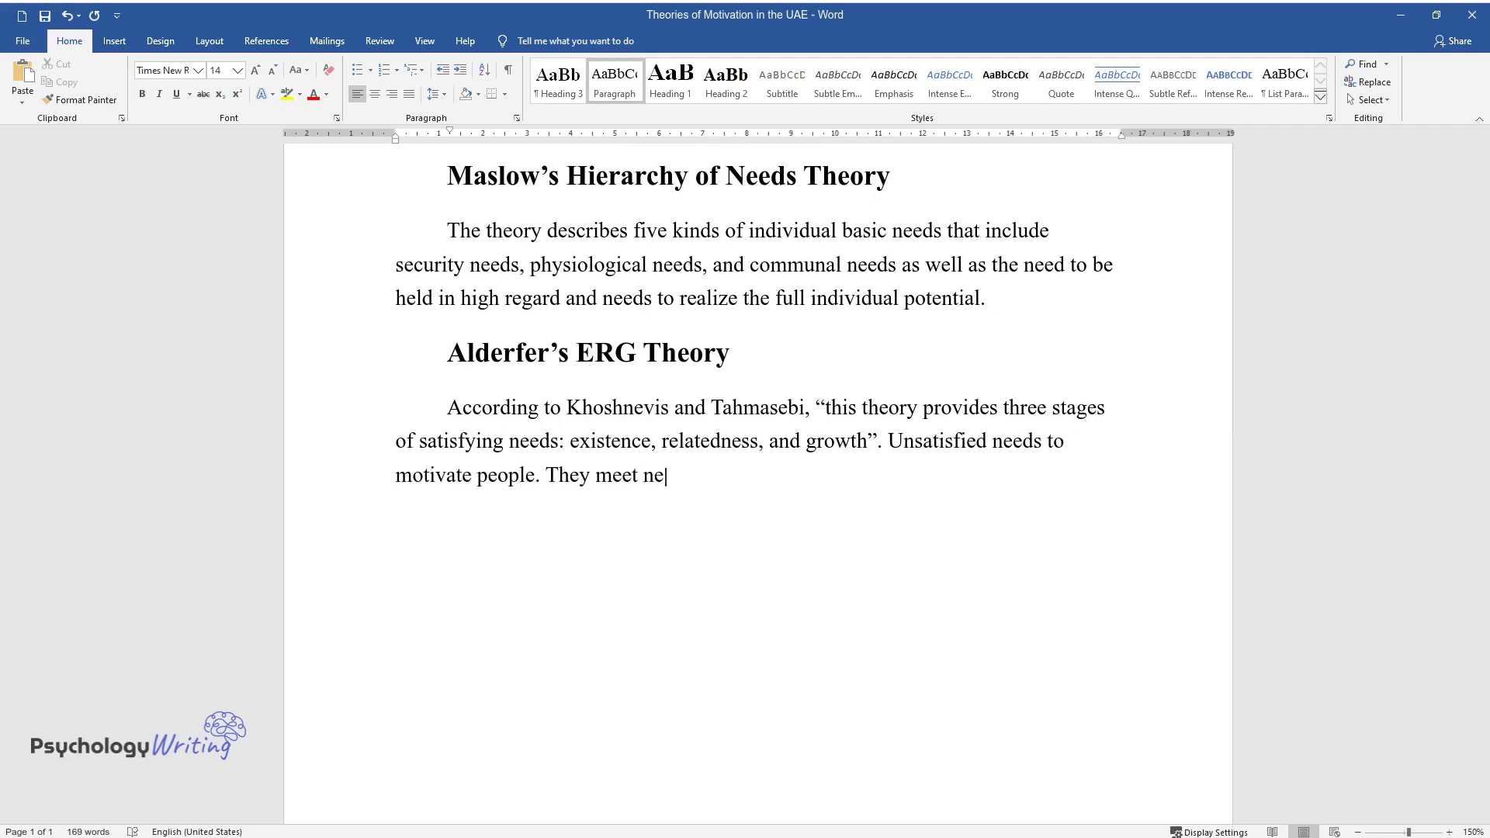
pyautogui.write('eds considered inferior before')
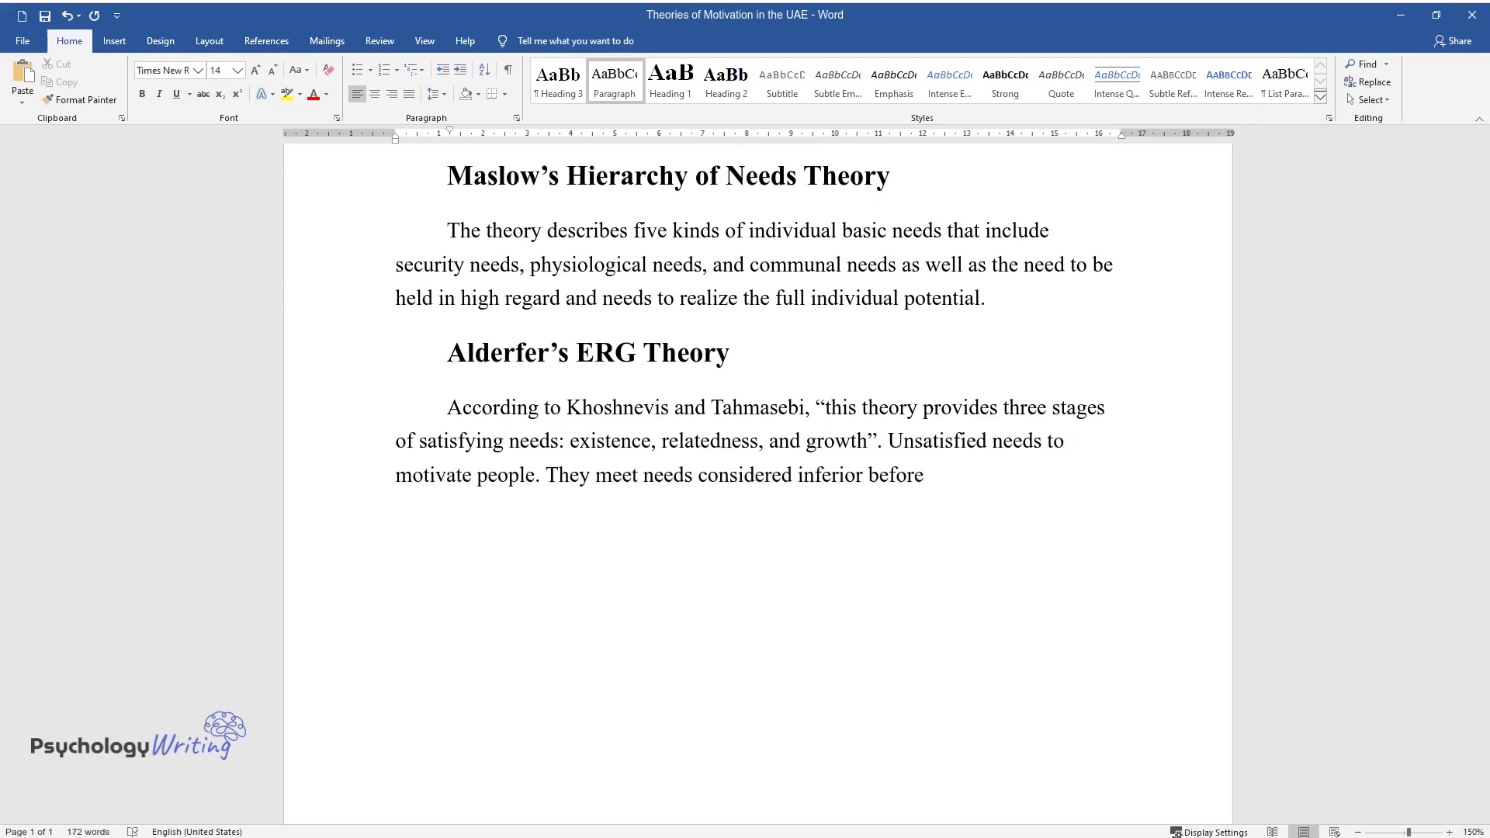
pyautogui.write(', moving to those at superior levels.')
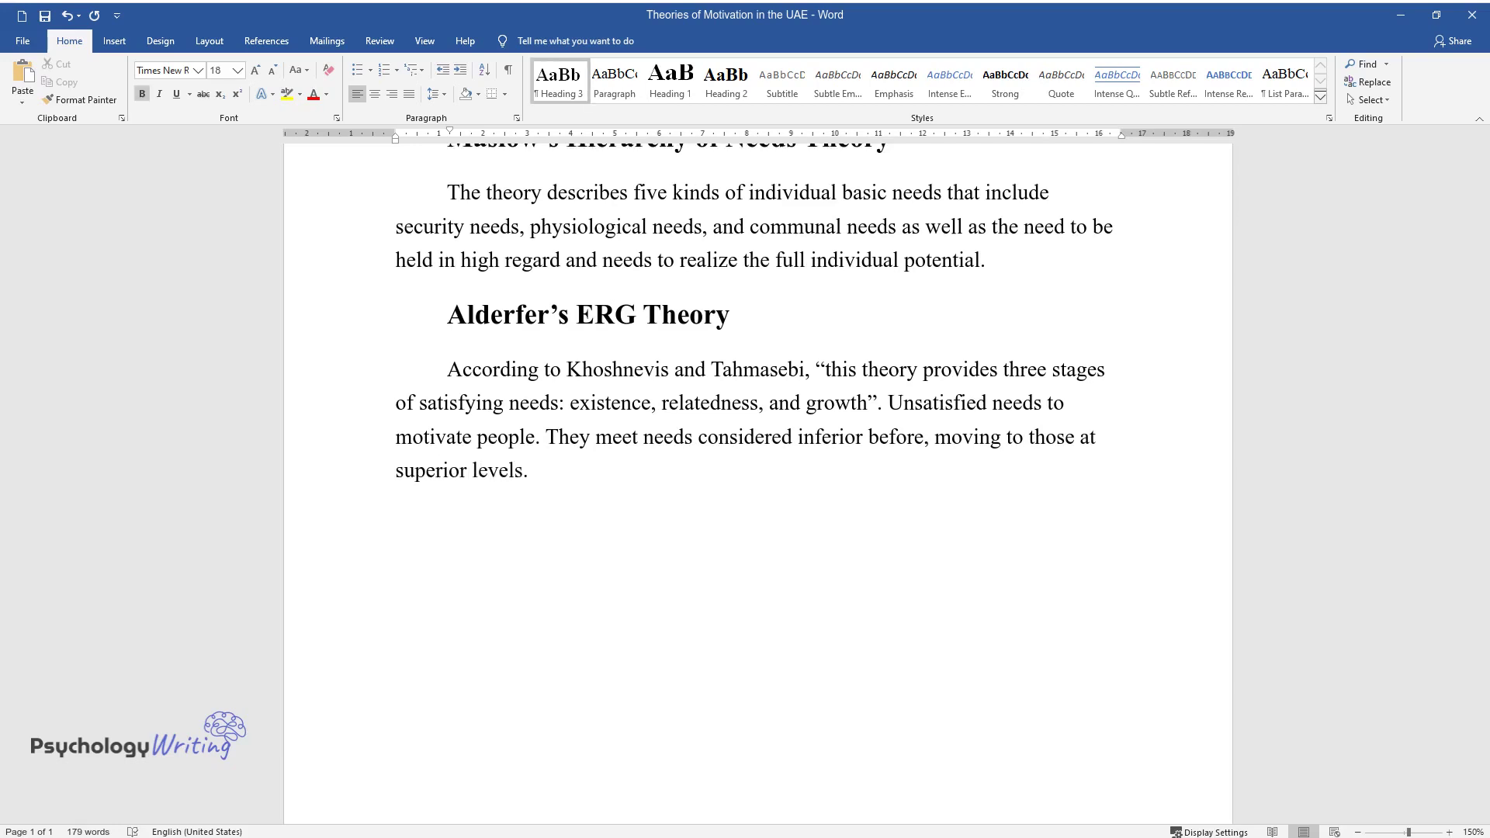
# Step: Add the subheading "McClelland’s Theory of Needs" in the Heading 3 style below the Alderfer paragraph
pyautogui.press('Return')
pyautogui.write('McClel')
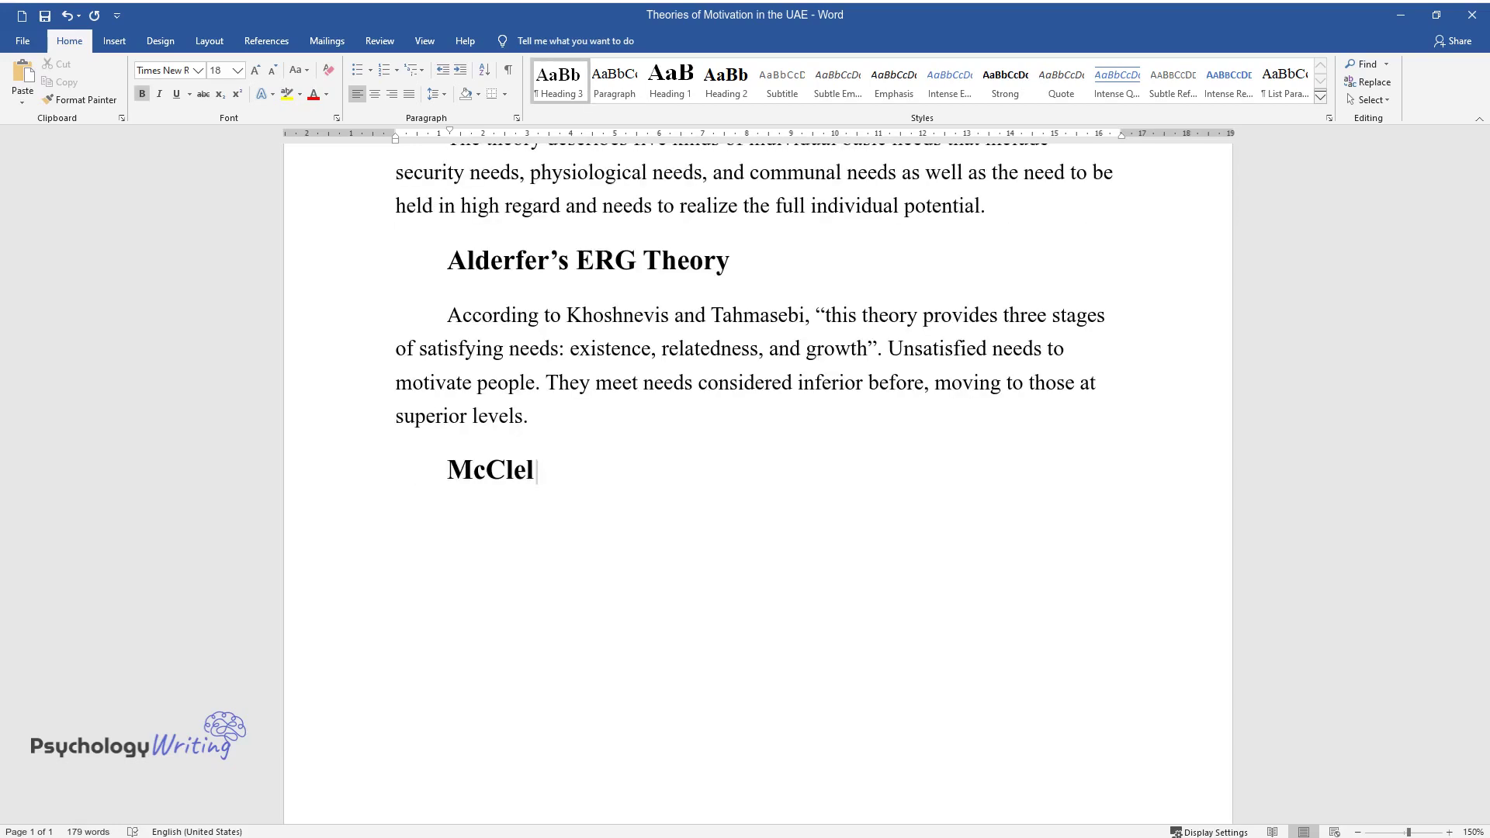
pyautogui.write("land's Theory of Needs")
pyautogui.press('Return')
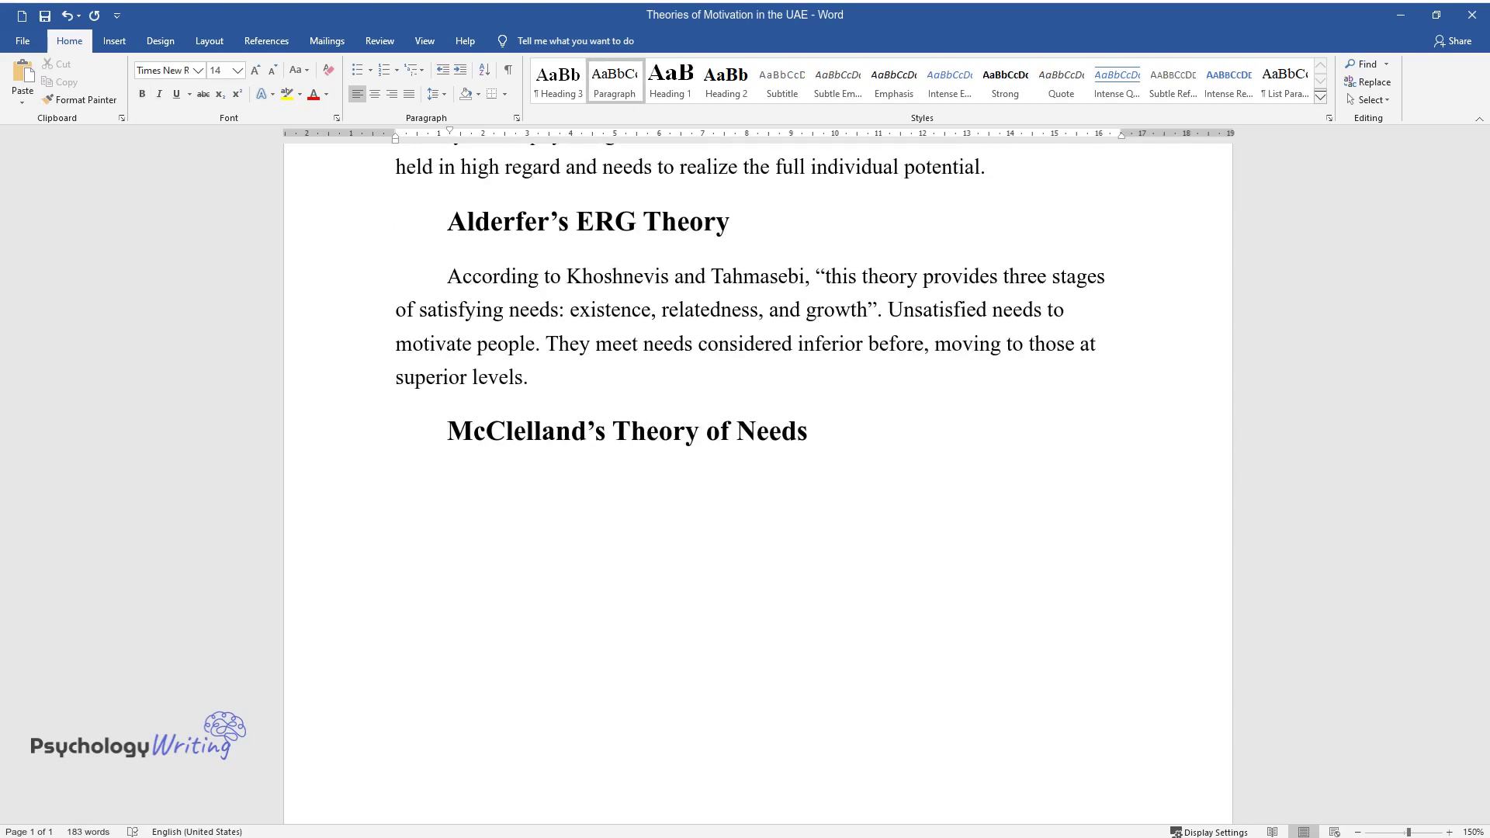
# Step: Write under the McClelland subheading: "The theory describes three learned needs that motivate humans, including achievement, affiliation, and power needs."
pyautogui.write('The theory describ')
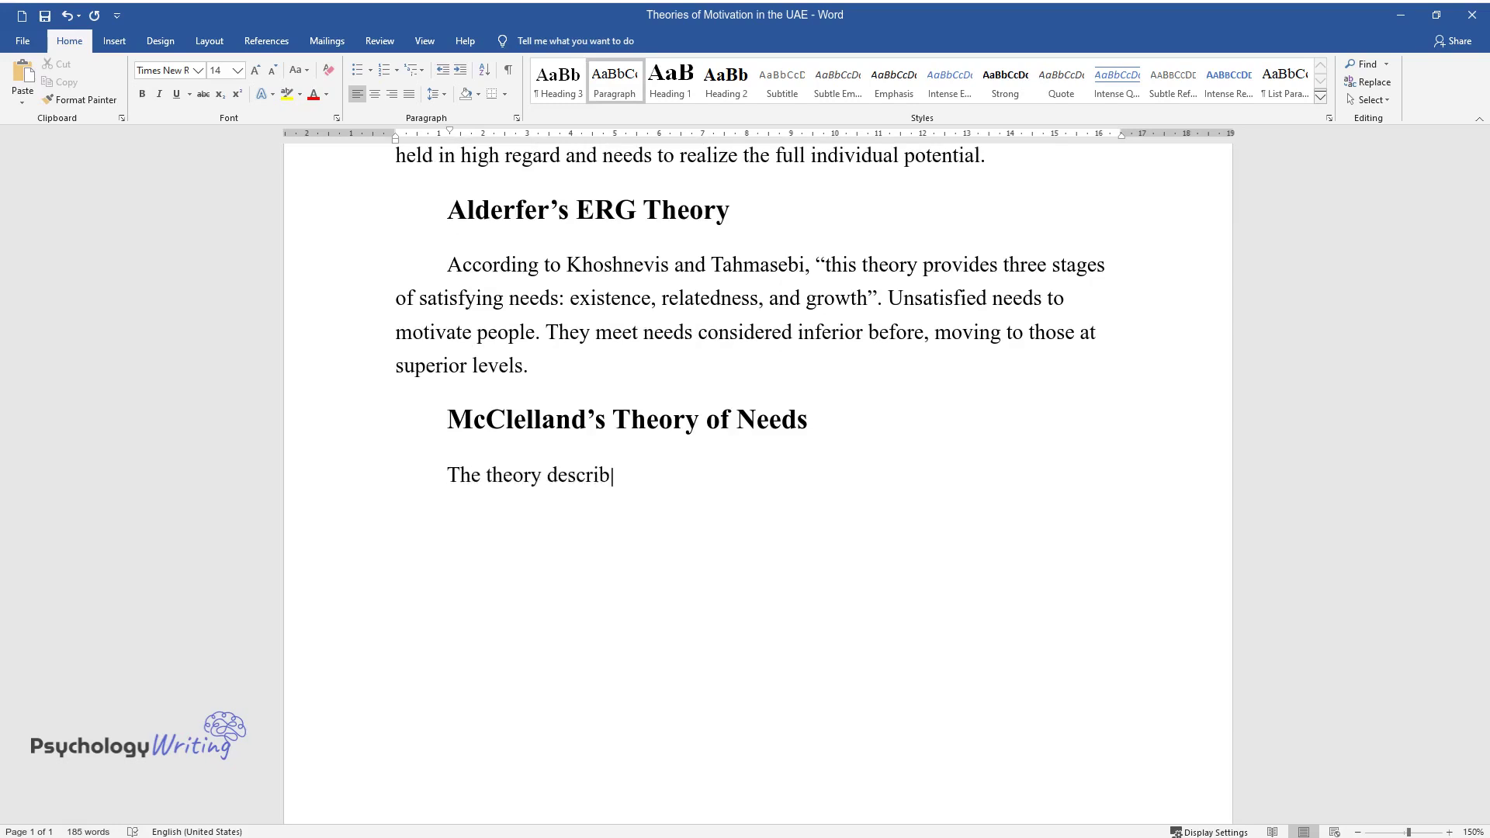
pyautogui.write('es three learned needs that motiv')
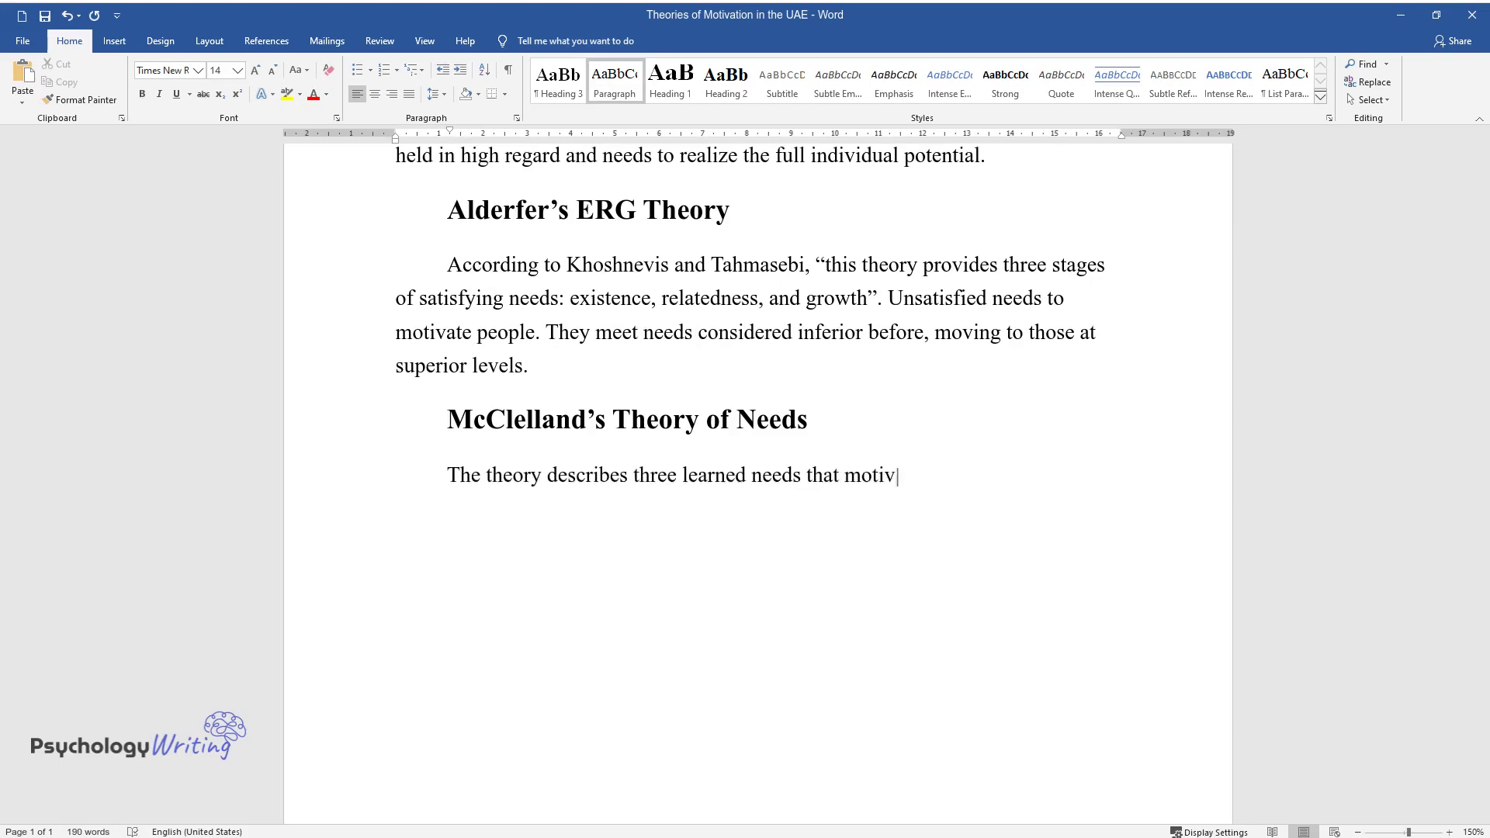
pyautogui.write('ate humans, including achievement,')
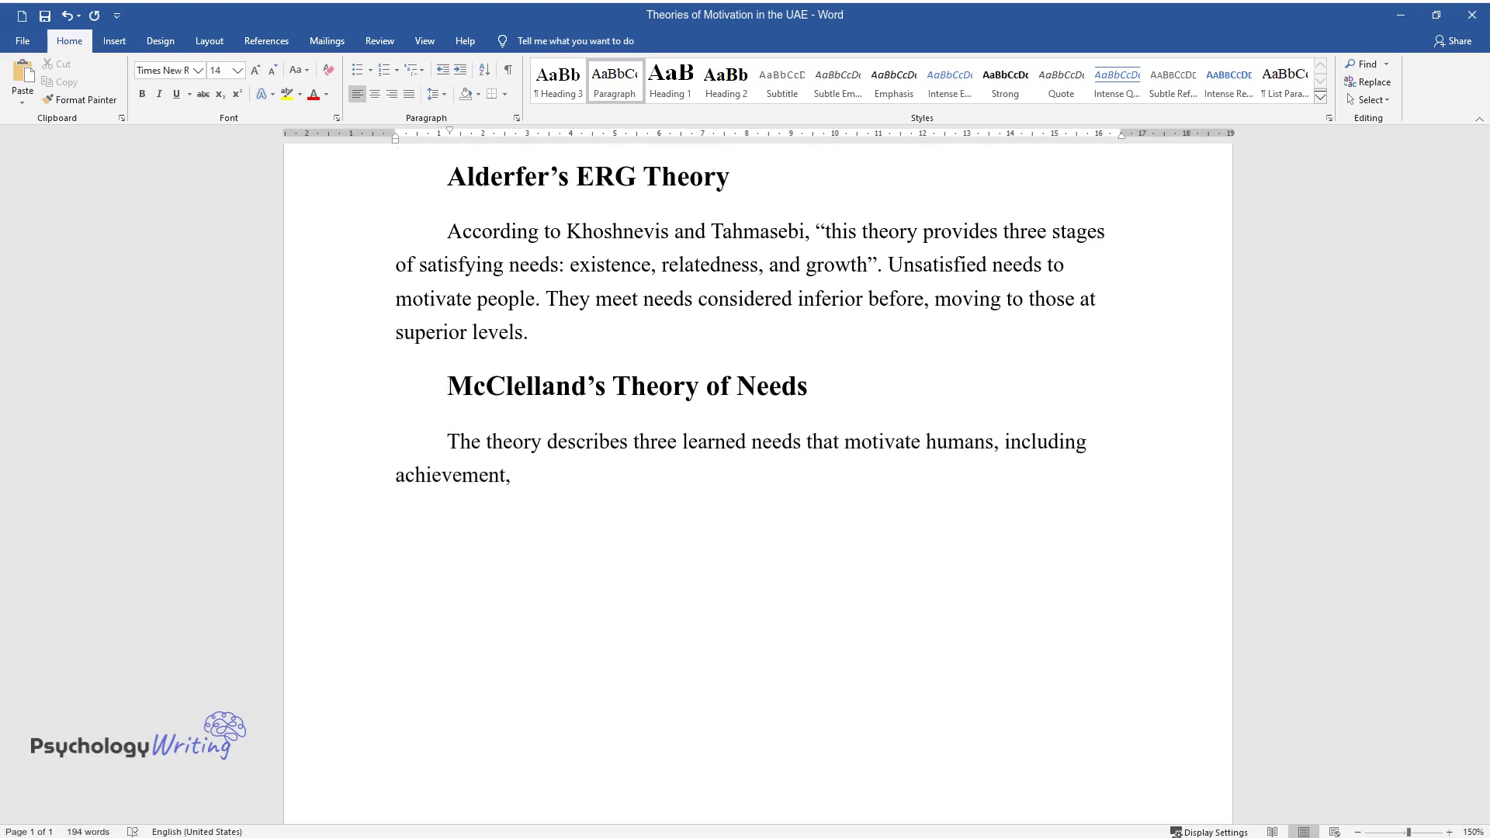
pyautogui.write(' affiliation, and power needs. Ach')
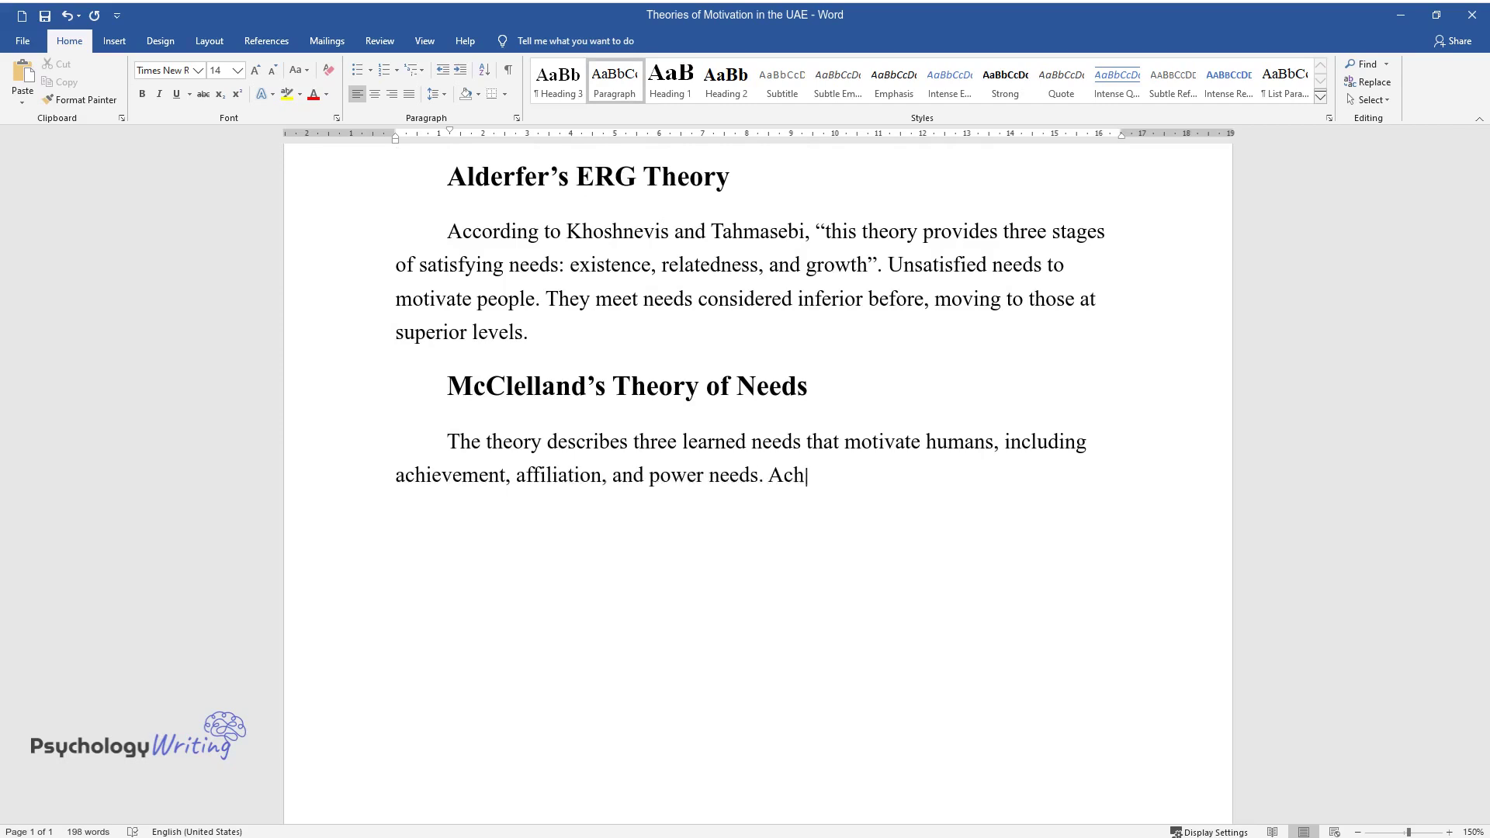
# Step: Continue the McClelland paragraph with "Achievement need entails accomplishing and demonstrating competency. Affiliation involves the need for belonging, love, and relatedness"
pyautogui.write('ievement need entails accomplishin')
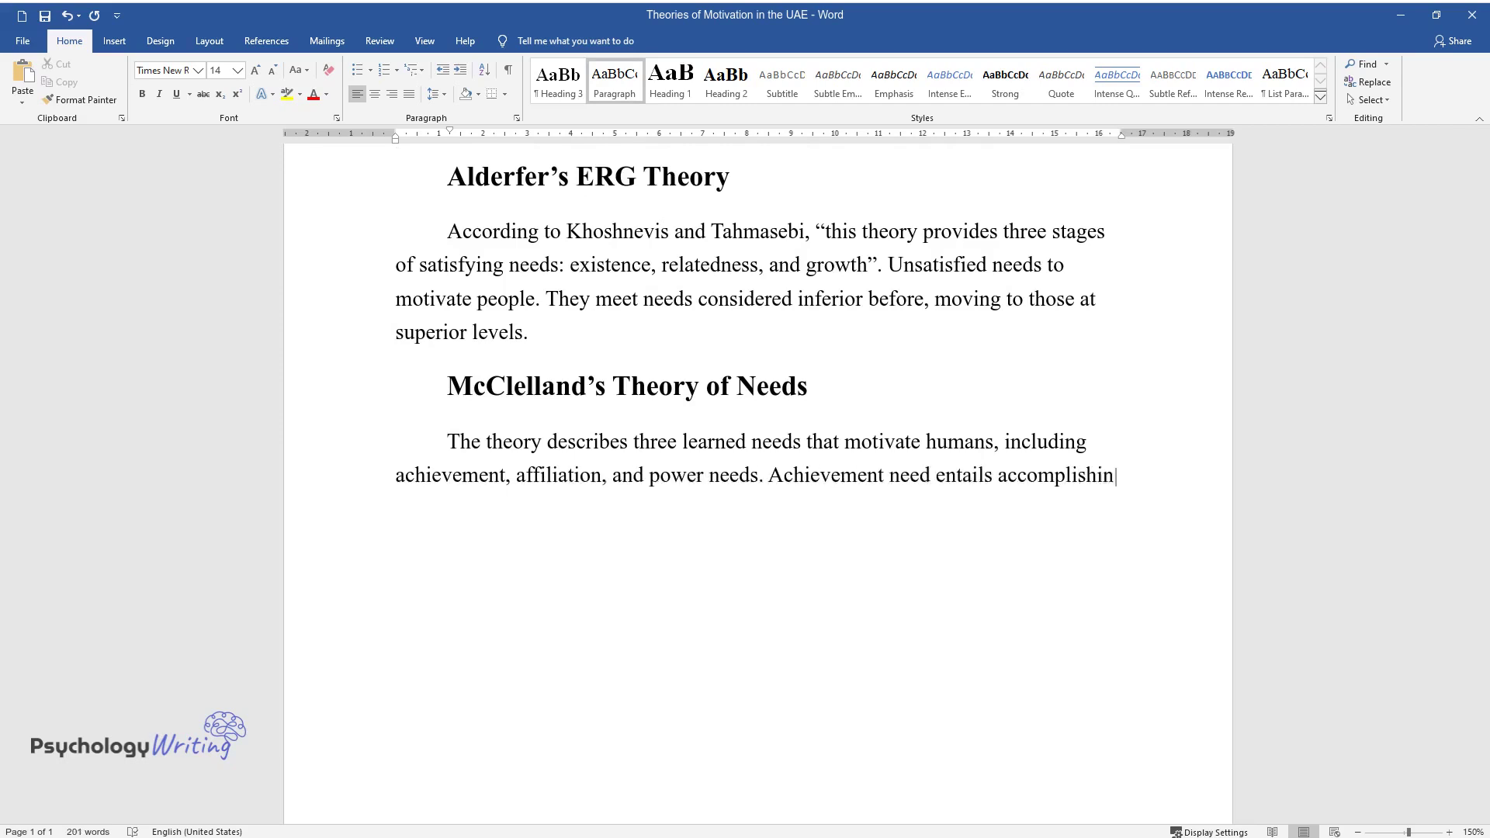
pyautogui.write('g and demonstrating competency. Af')
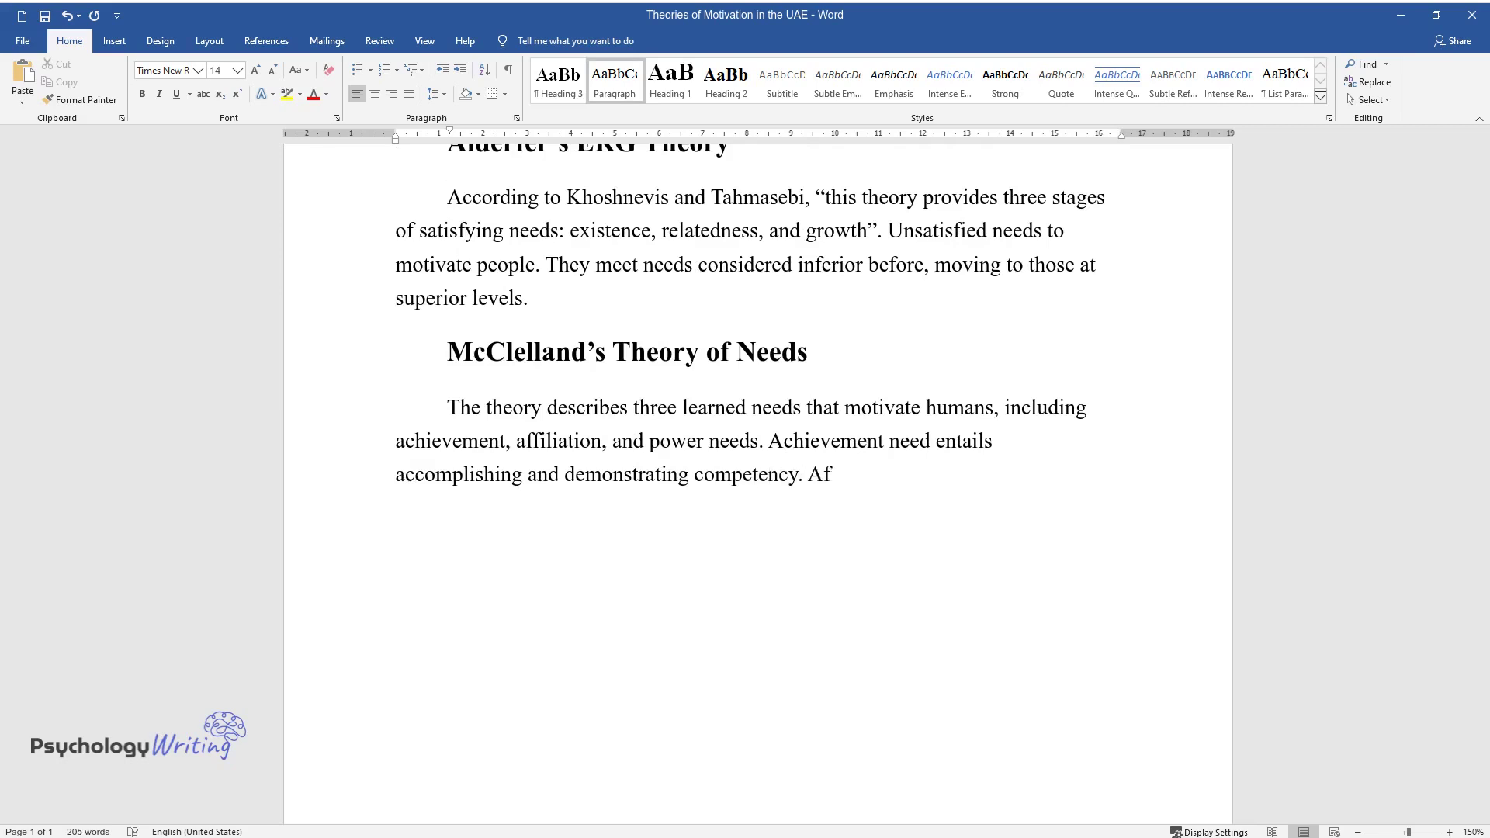
pyautogui.write('filiation involves the need for be')
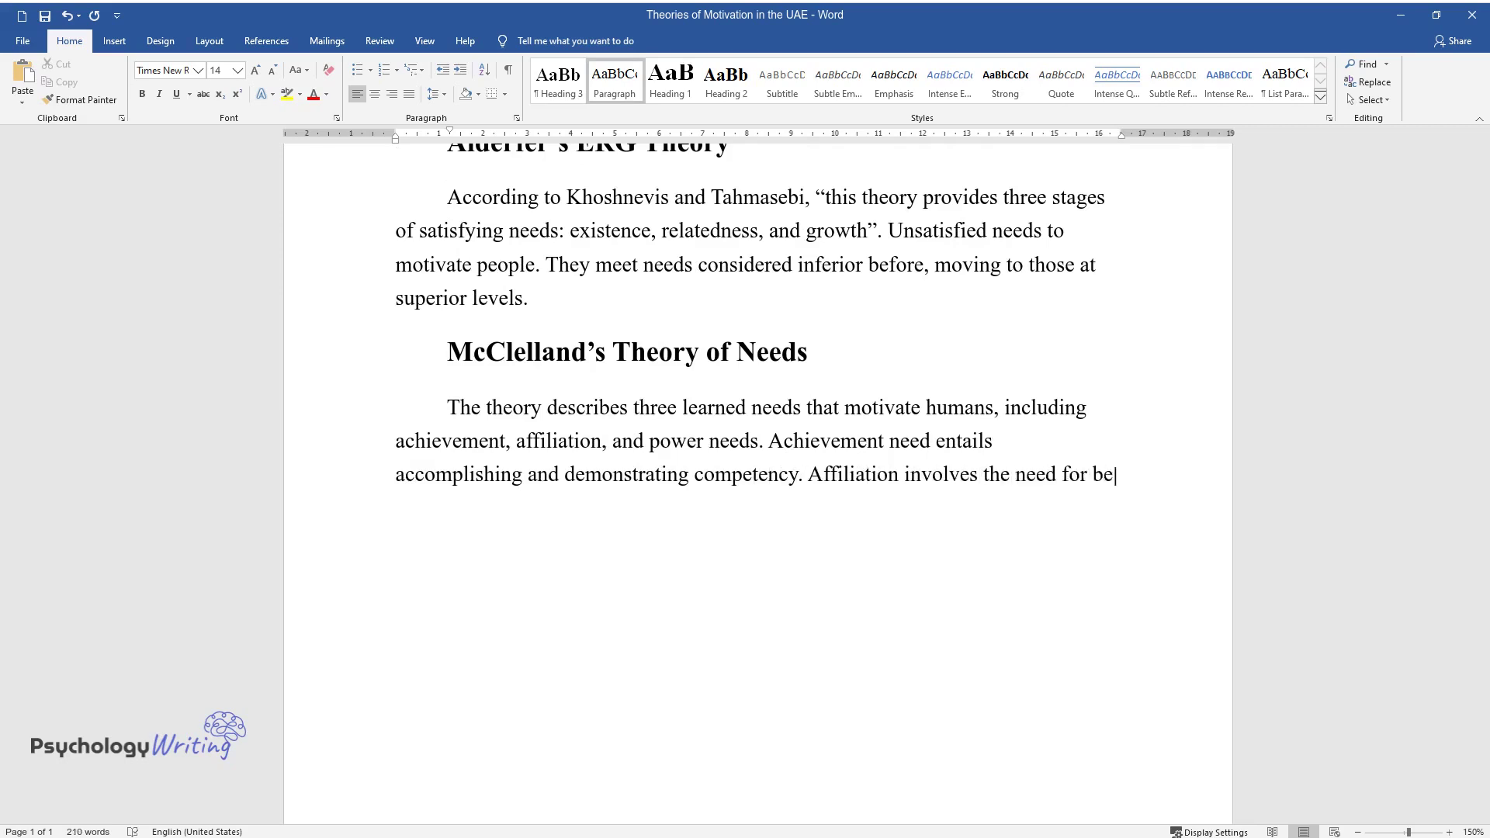
pyautogui.write('longing, love, and relatedness whi')
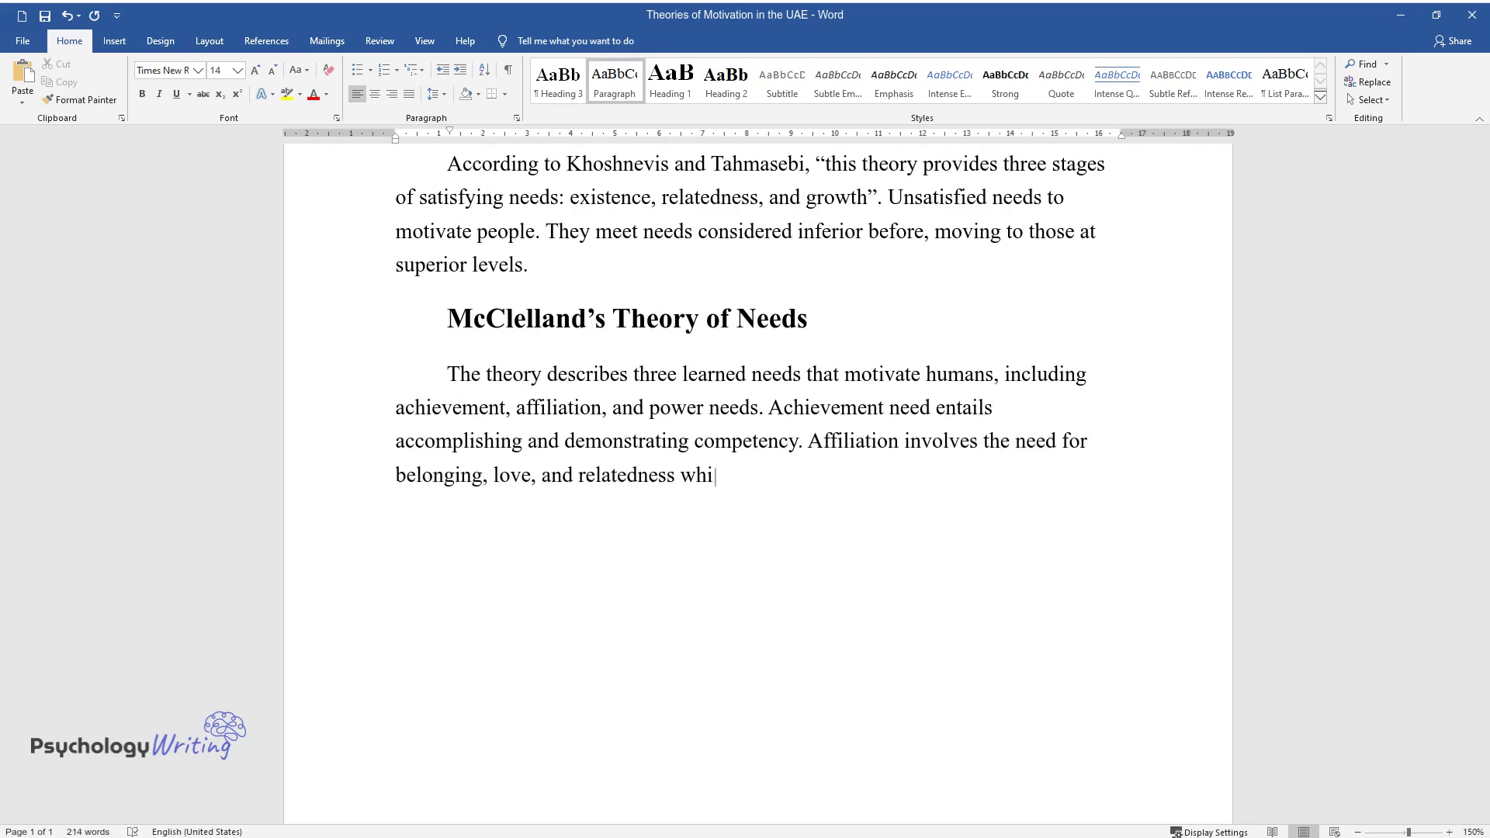
# Step: End the McClelland paragraph with "while the need for power is concerned with the control of a person’s work the or work of others."
pyautogui.write('le the need for power is concerned')
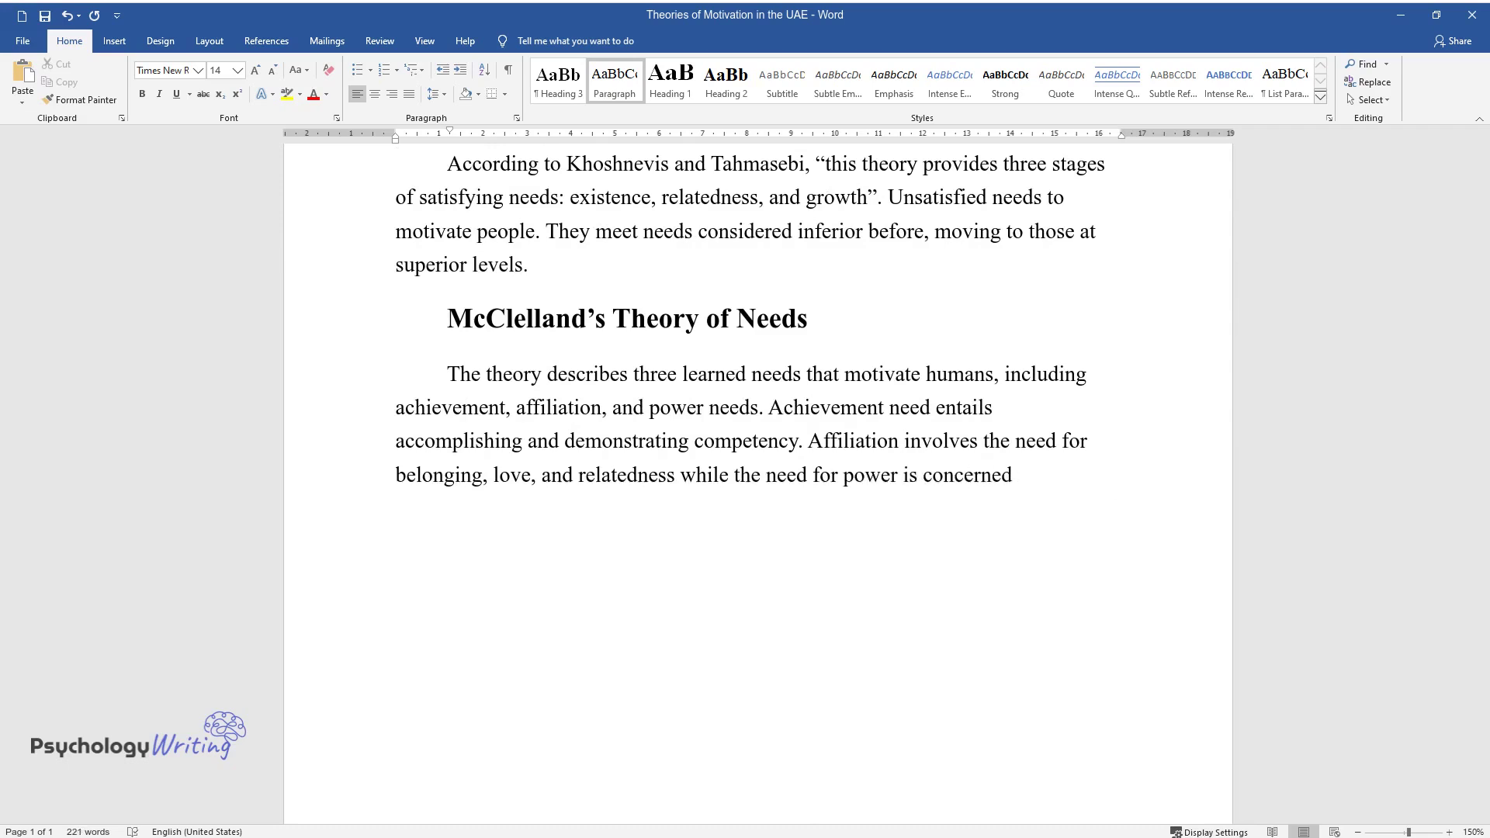
pyautogui.write(" with the control of a person's work the or")
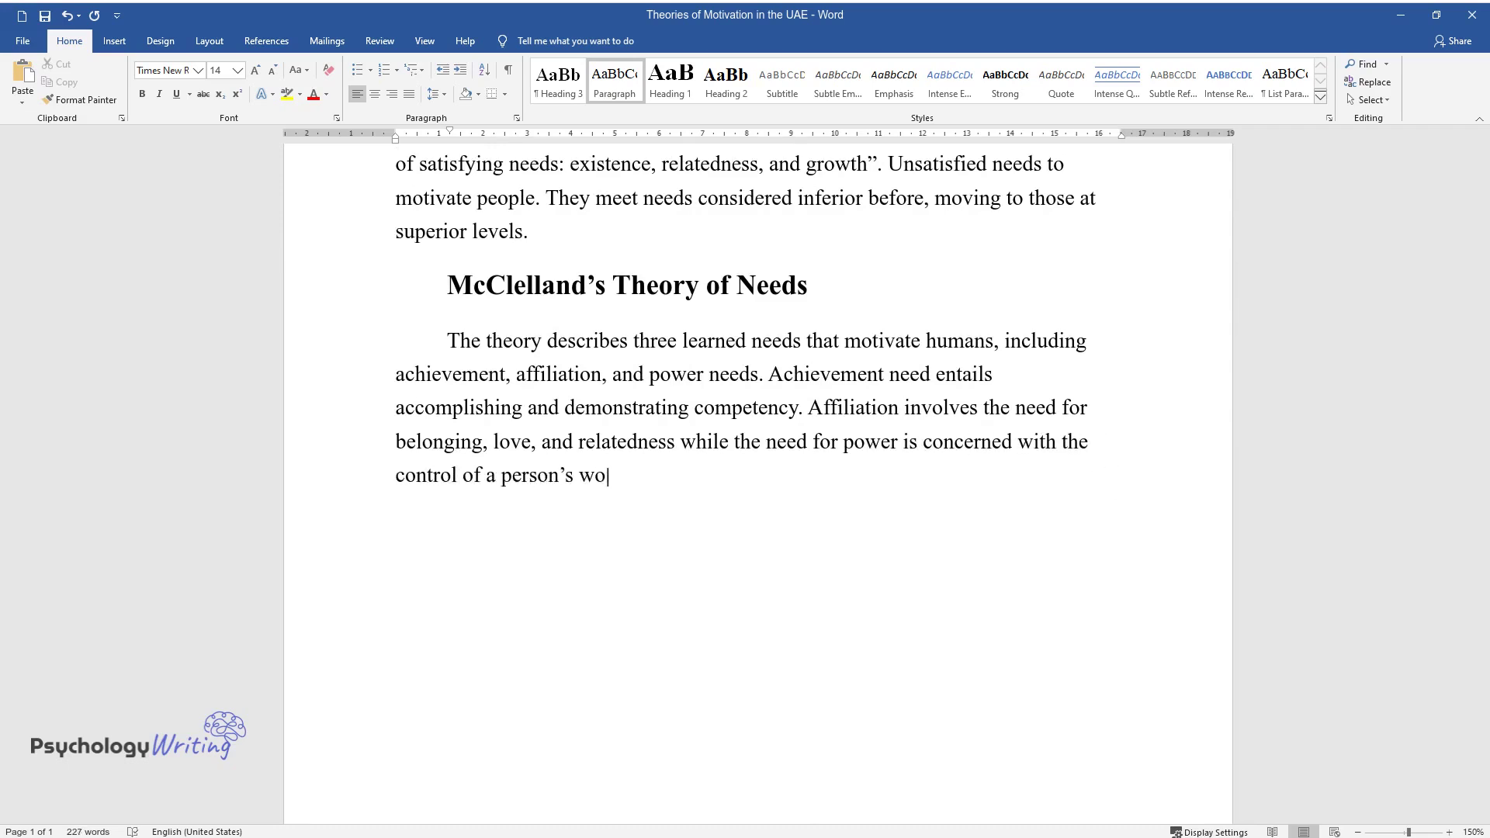
pyautogui.write(' work of others.')
# Step: Add the subheading "Herzberg’s Two Factors Theory" in the Heading 3 style below the McClelland paragraph
pyautogui.click(628, 280)
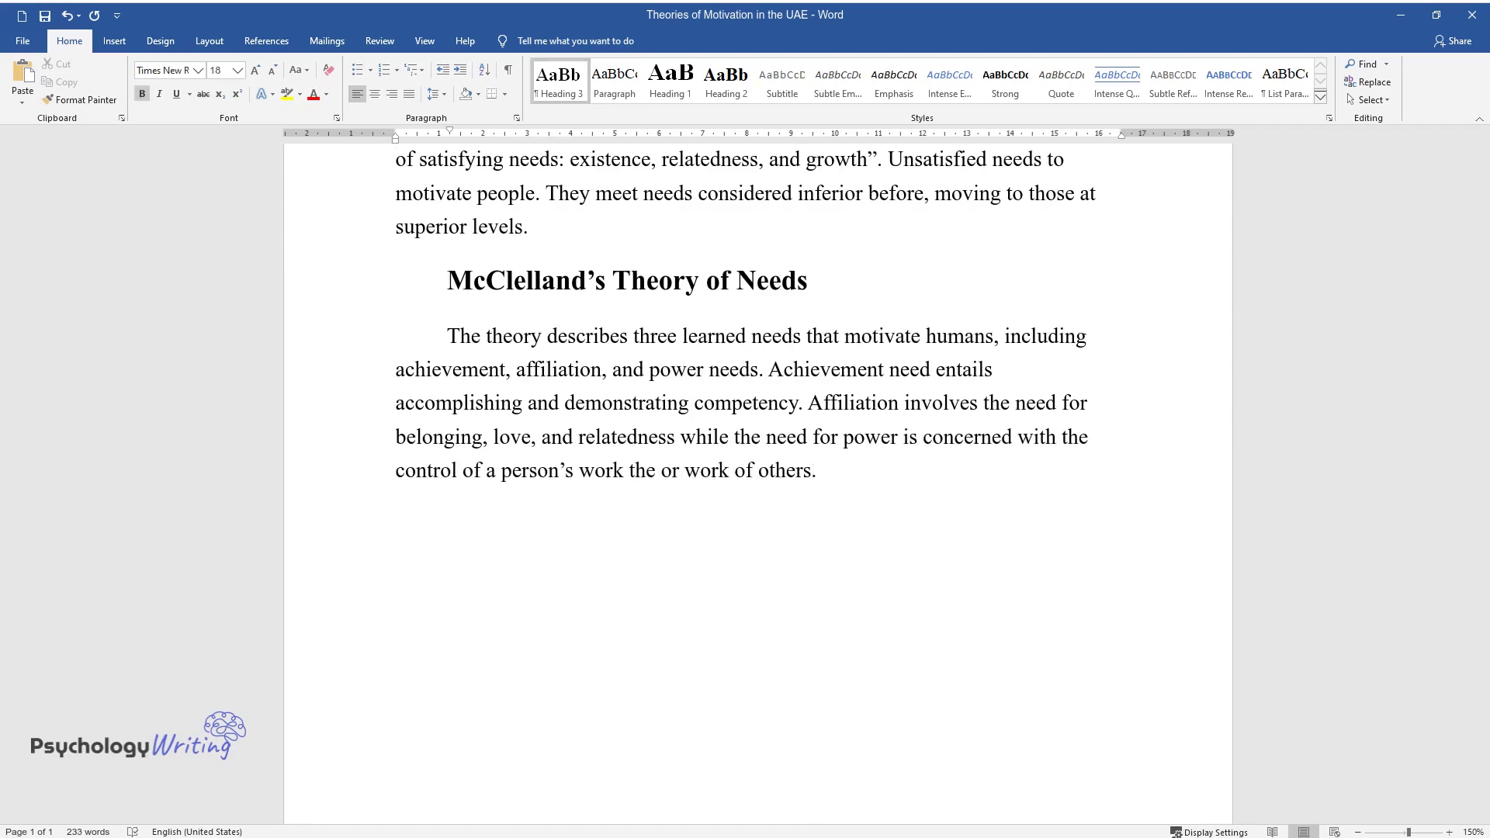
pyautogui.write("Herzberg's Two Factors Th")
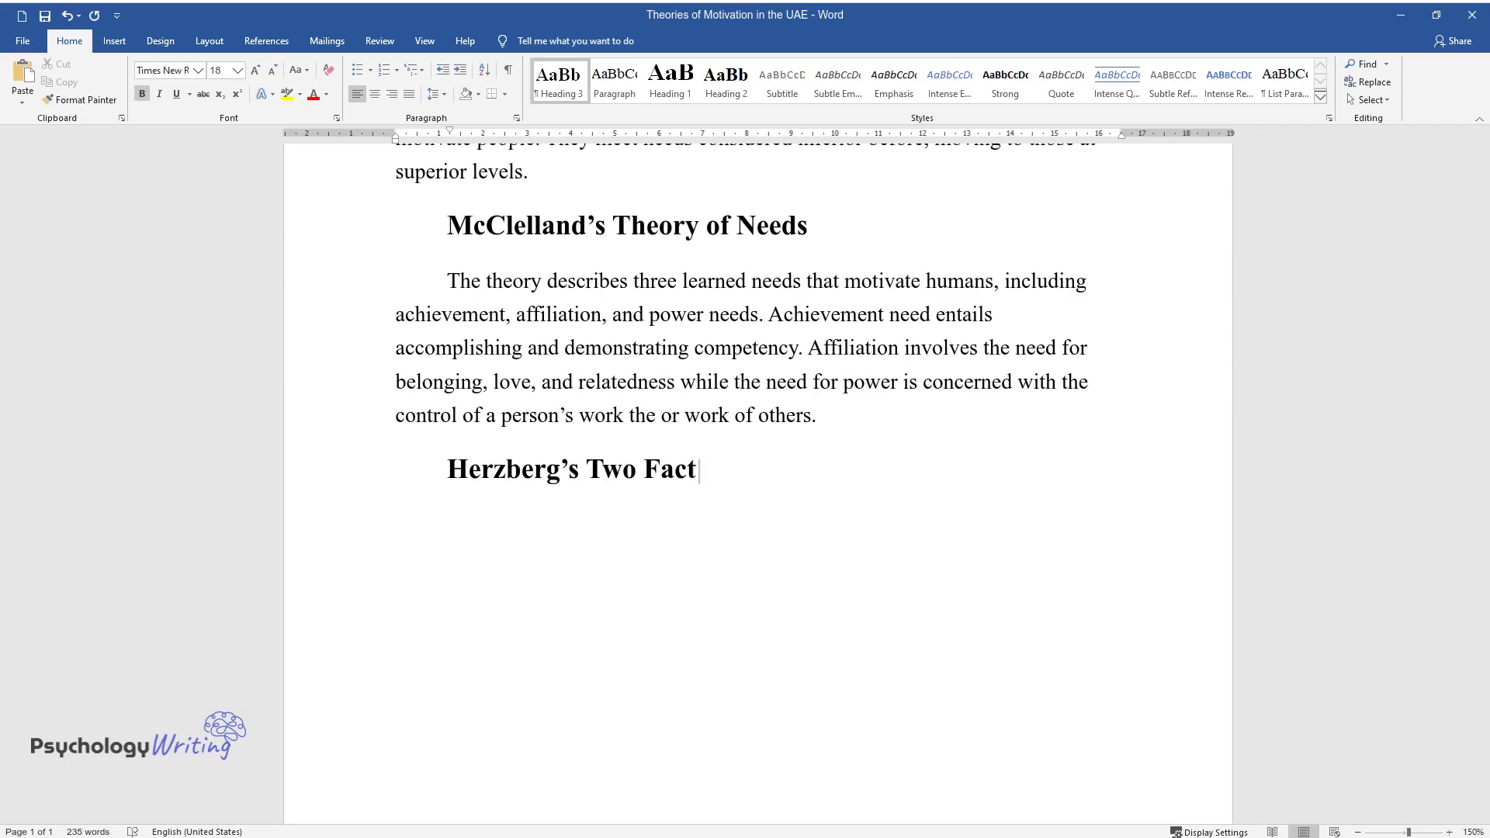
pyautogui.write('eory')
pyautogui.press('Return')
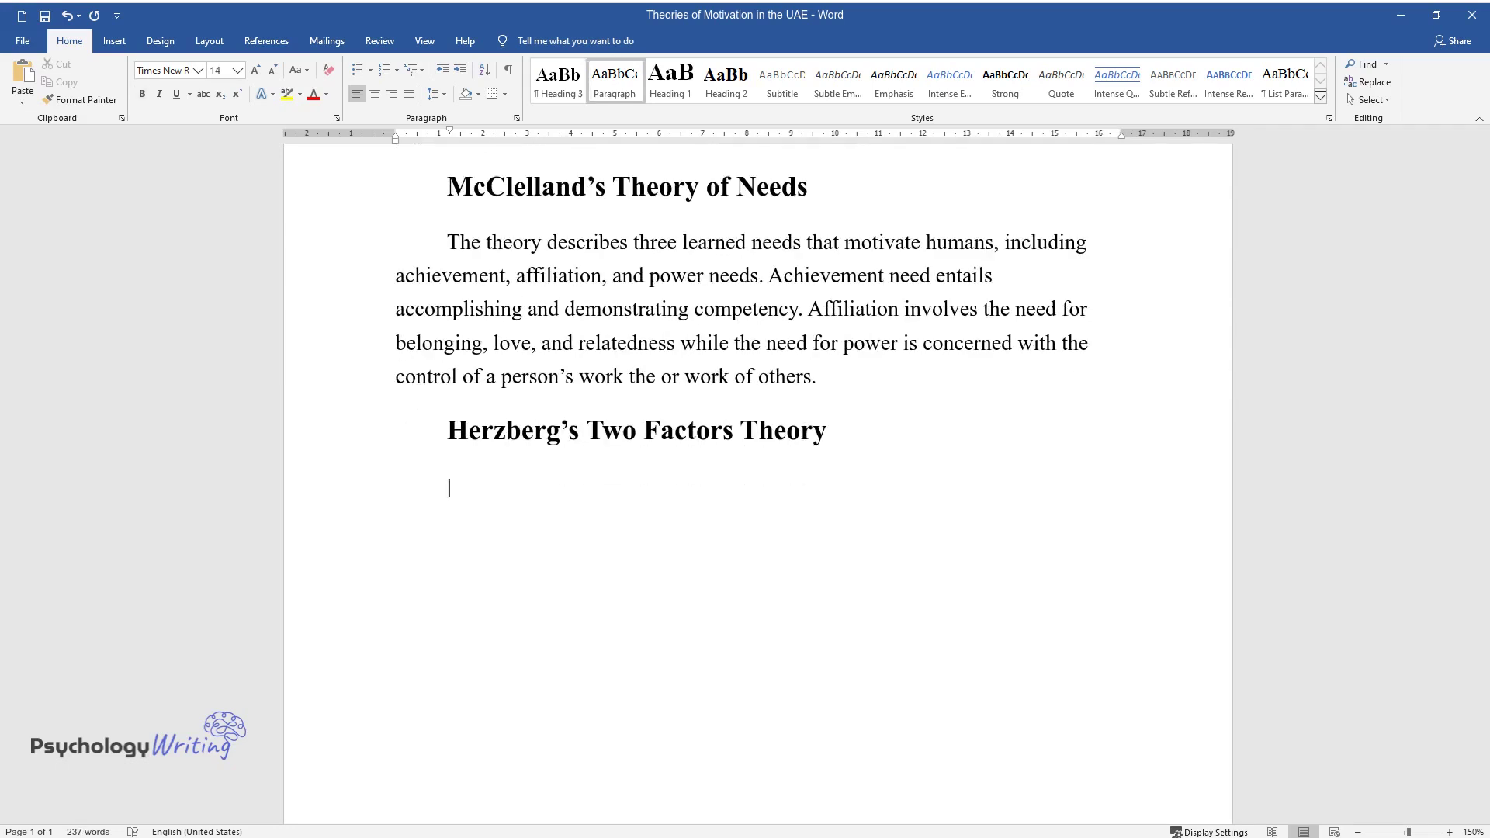
# Step: Write under the Herzberg subheading: "The theory provides some motivating factors such as the need for personal development, responsibility, and recognition that result in job satisfaction."
pyautogui.write('The theory provides some motivat')
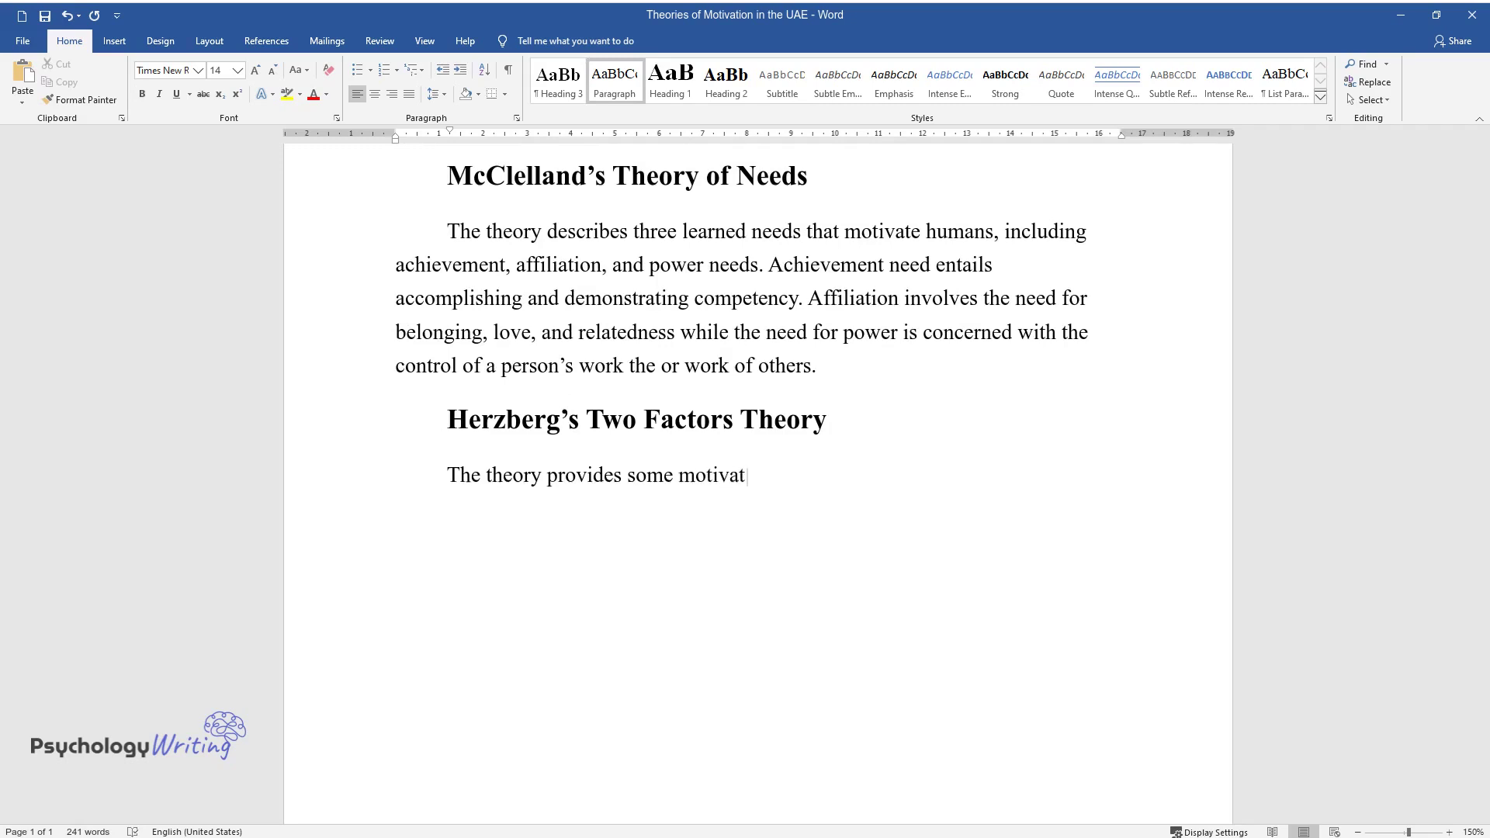
pyautogui.write('ing factors such as the need for ')
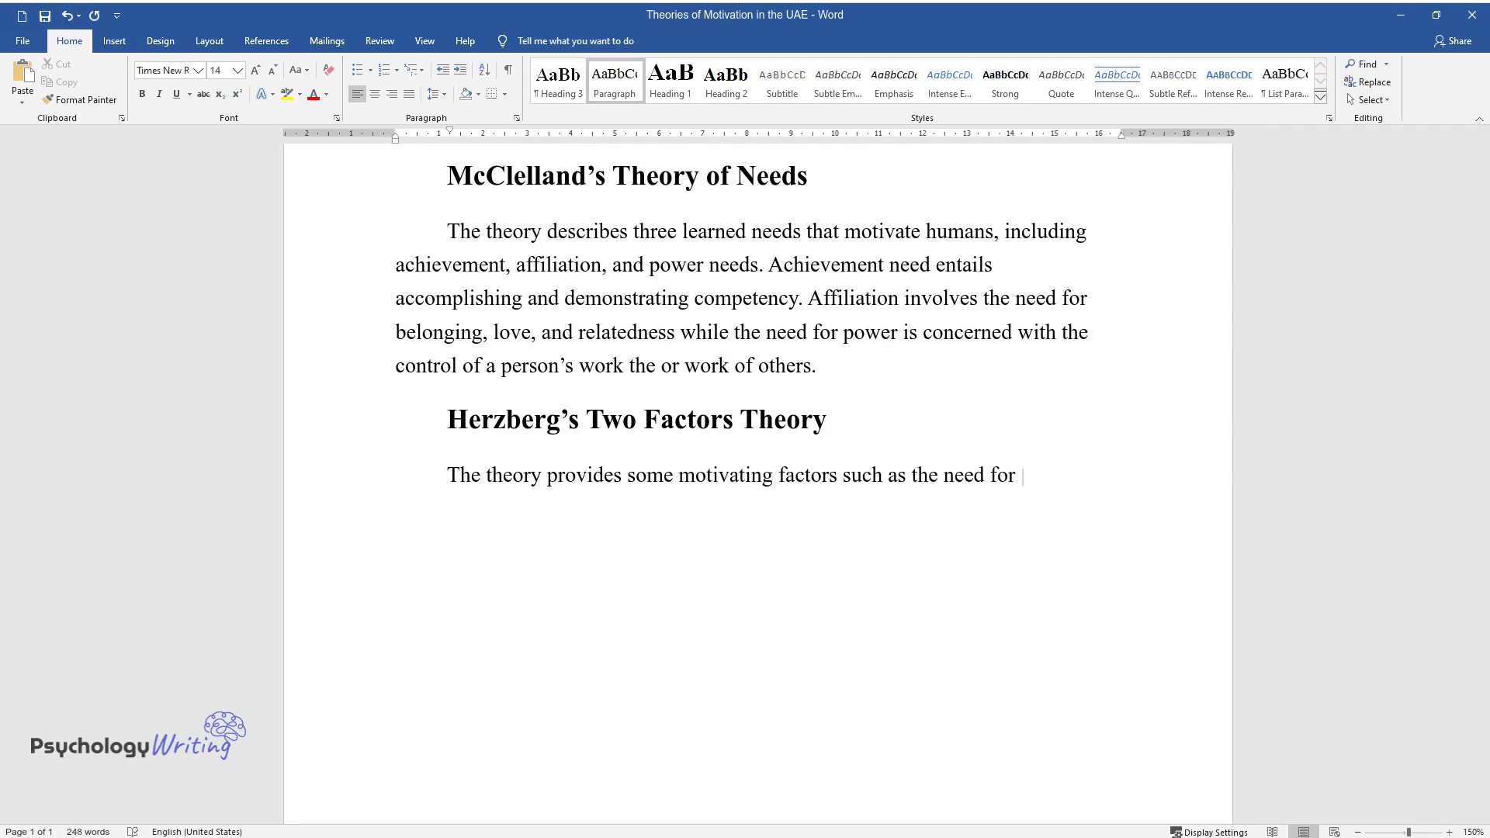
pyautogui.write('personal development, responsibili')
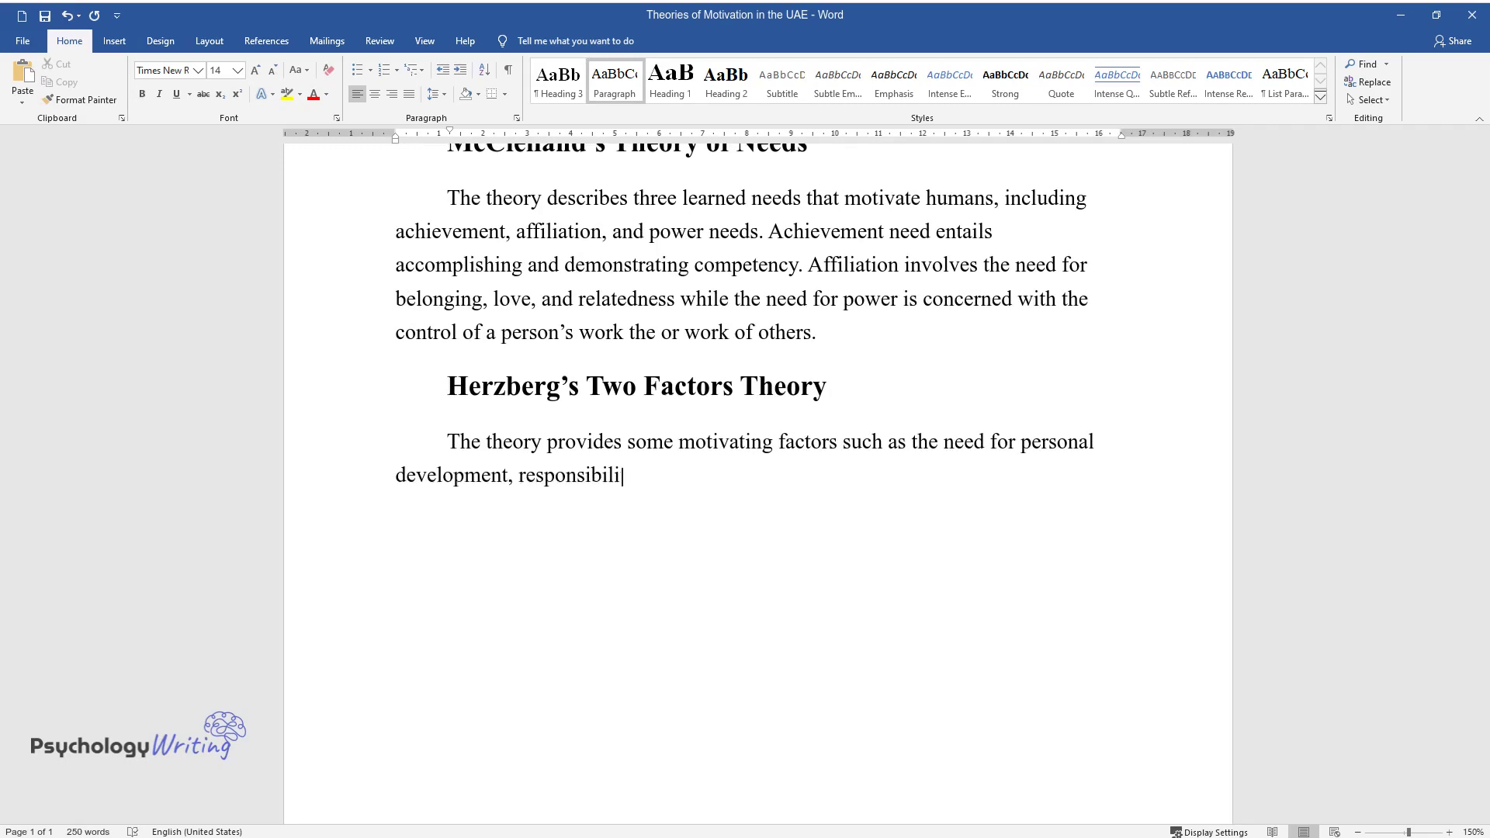
pyautogui.write('ty, and recognition that result in')
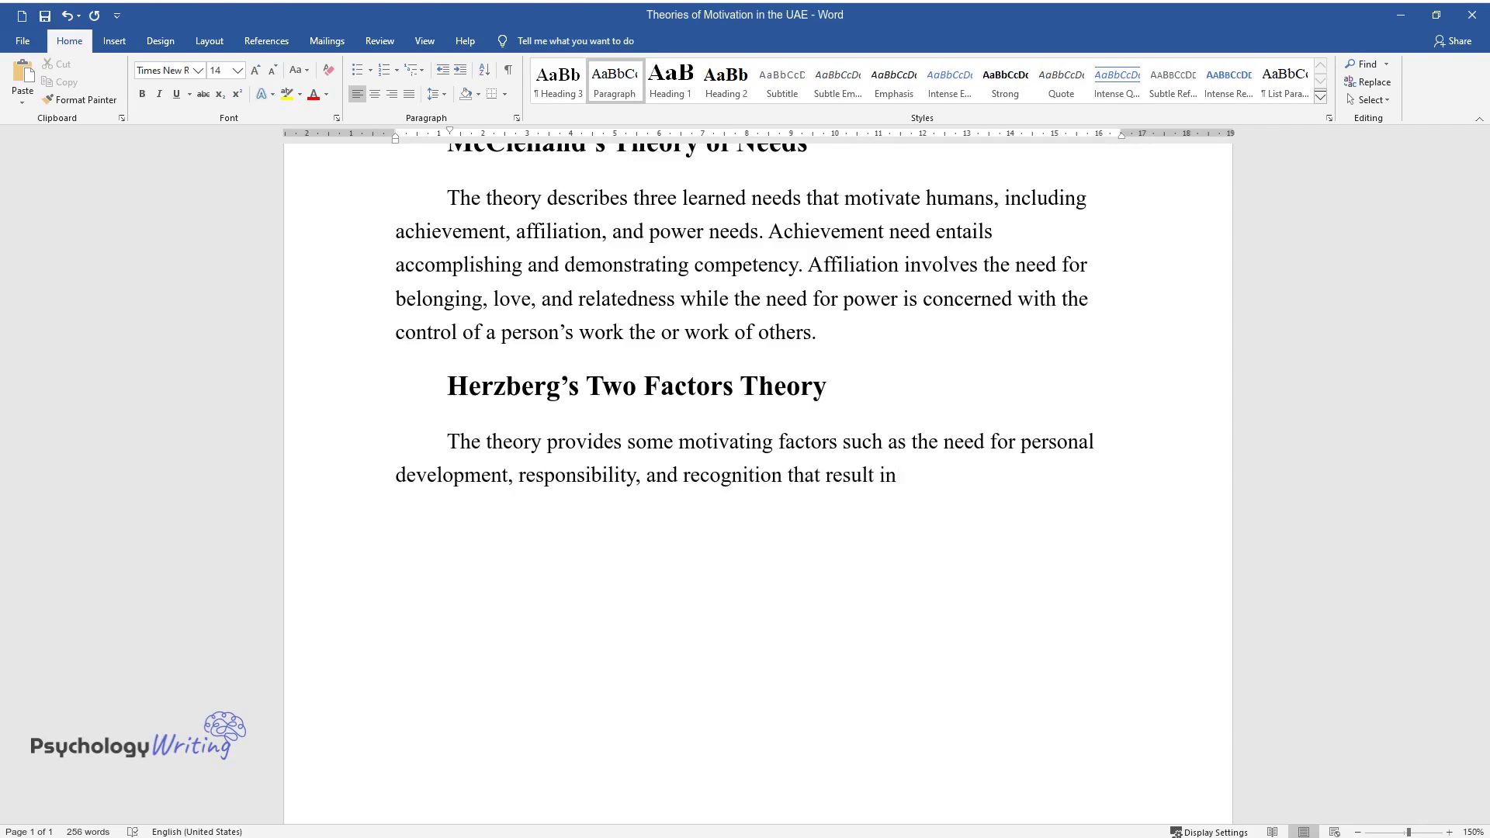
pyautogui.write(' job satisfaction. It also provid')
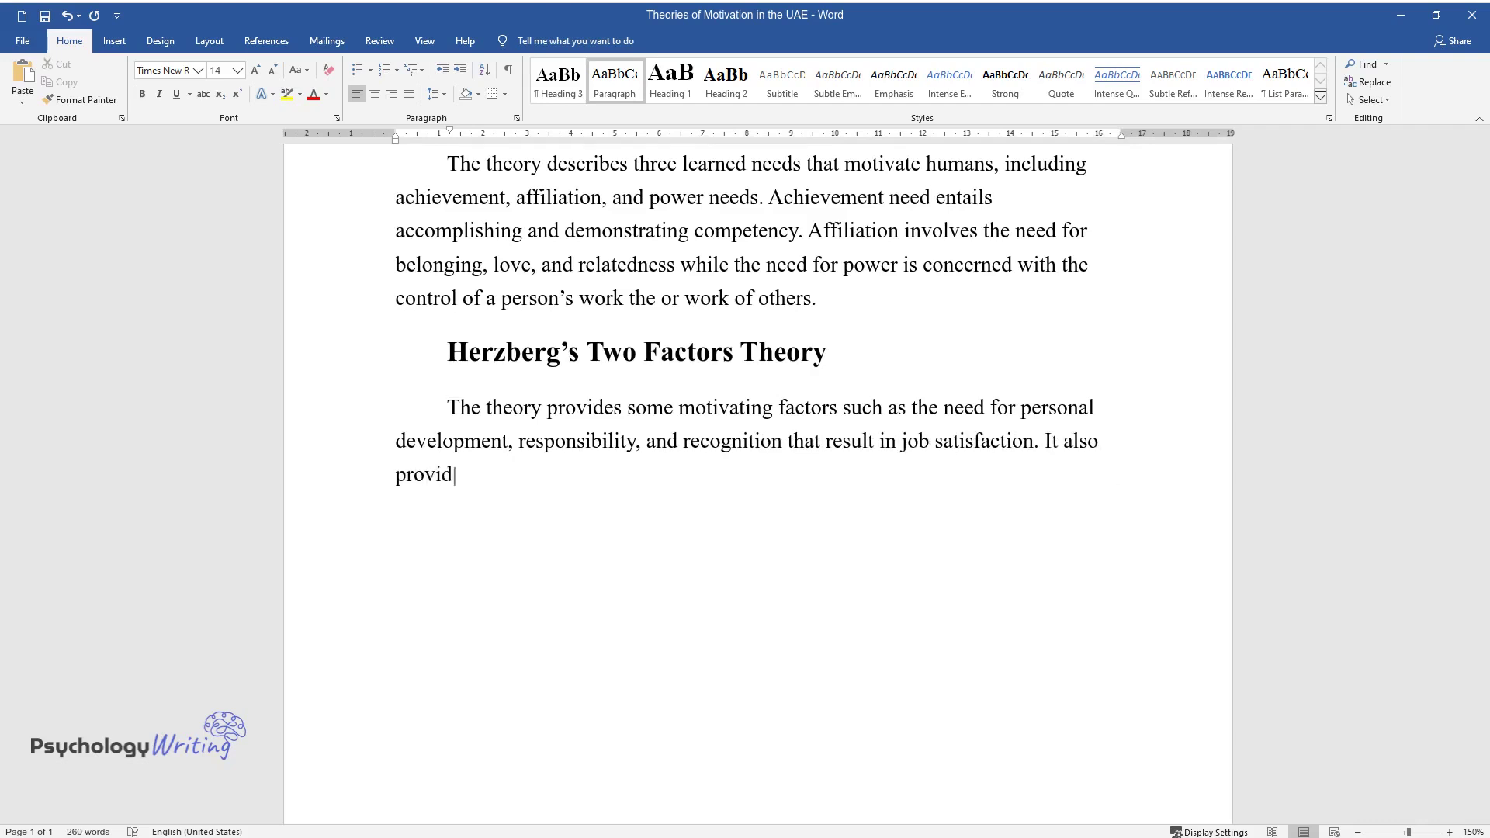
# Step: End the Herzberg paragraph with "It also provides separate hygiene factors such as working conditions, salary, and interpersonal relationships that lead to dissatisfaction."
pyautogui.write('es separate hygiene factors such ')
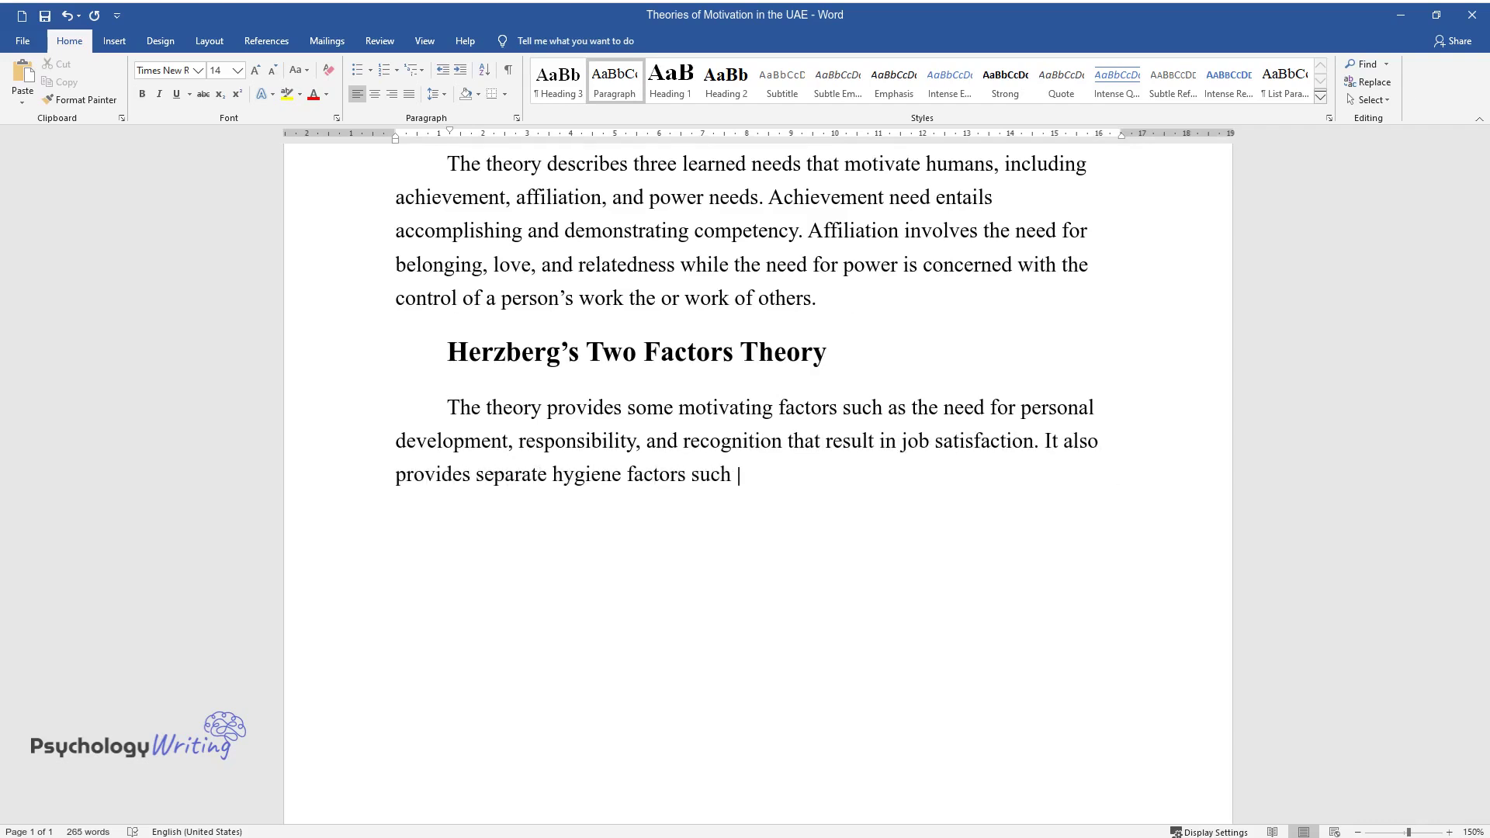
pyautogui.write('as working conditions, salary, and')
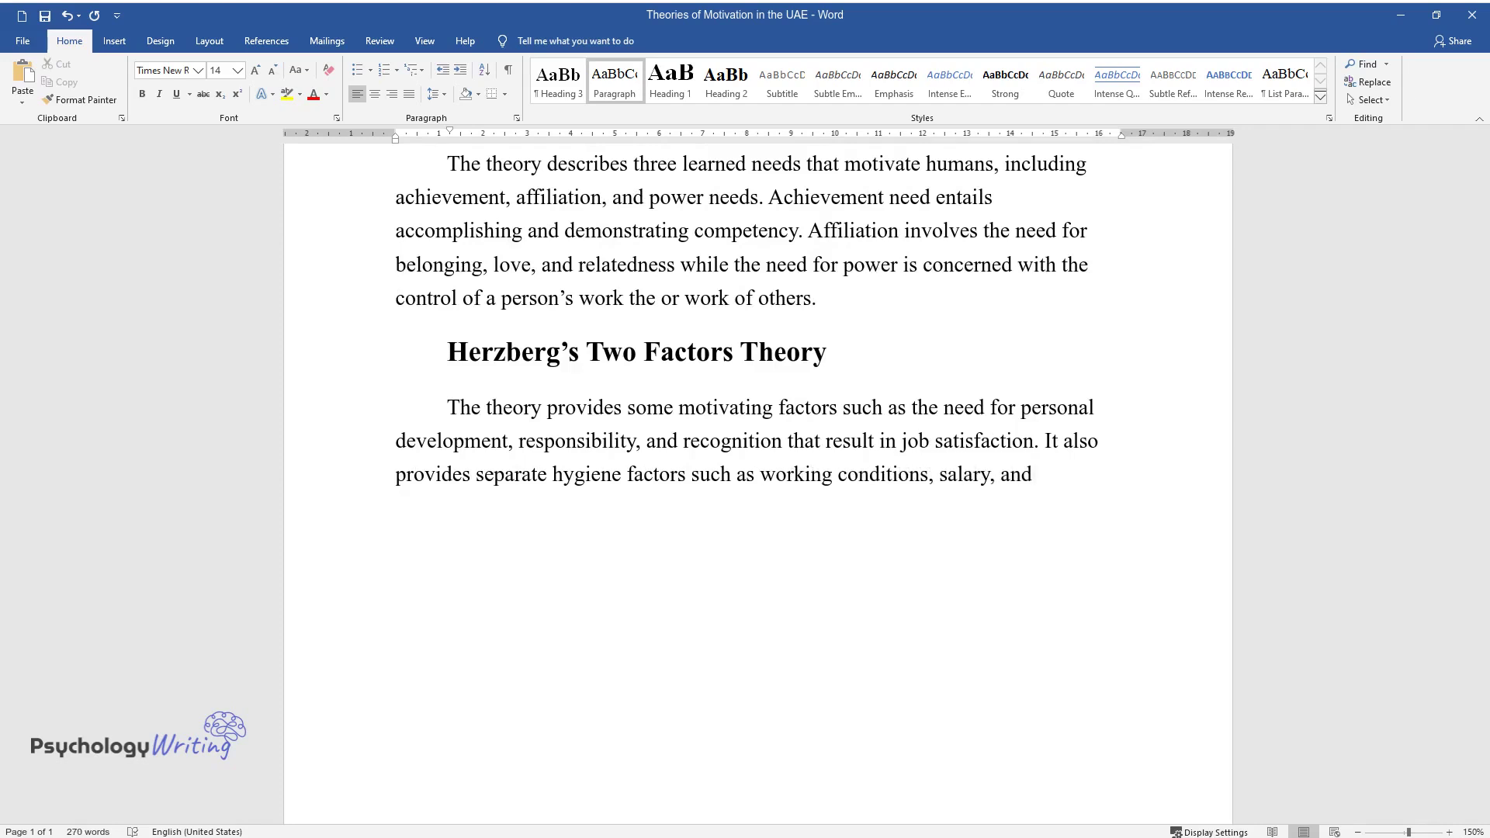
pyautogui.write(' interpersonal relationships that')
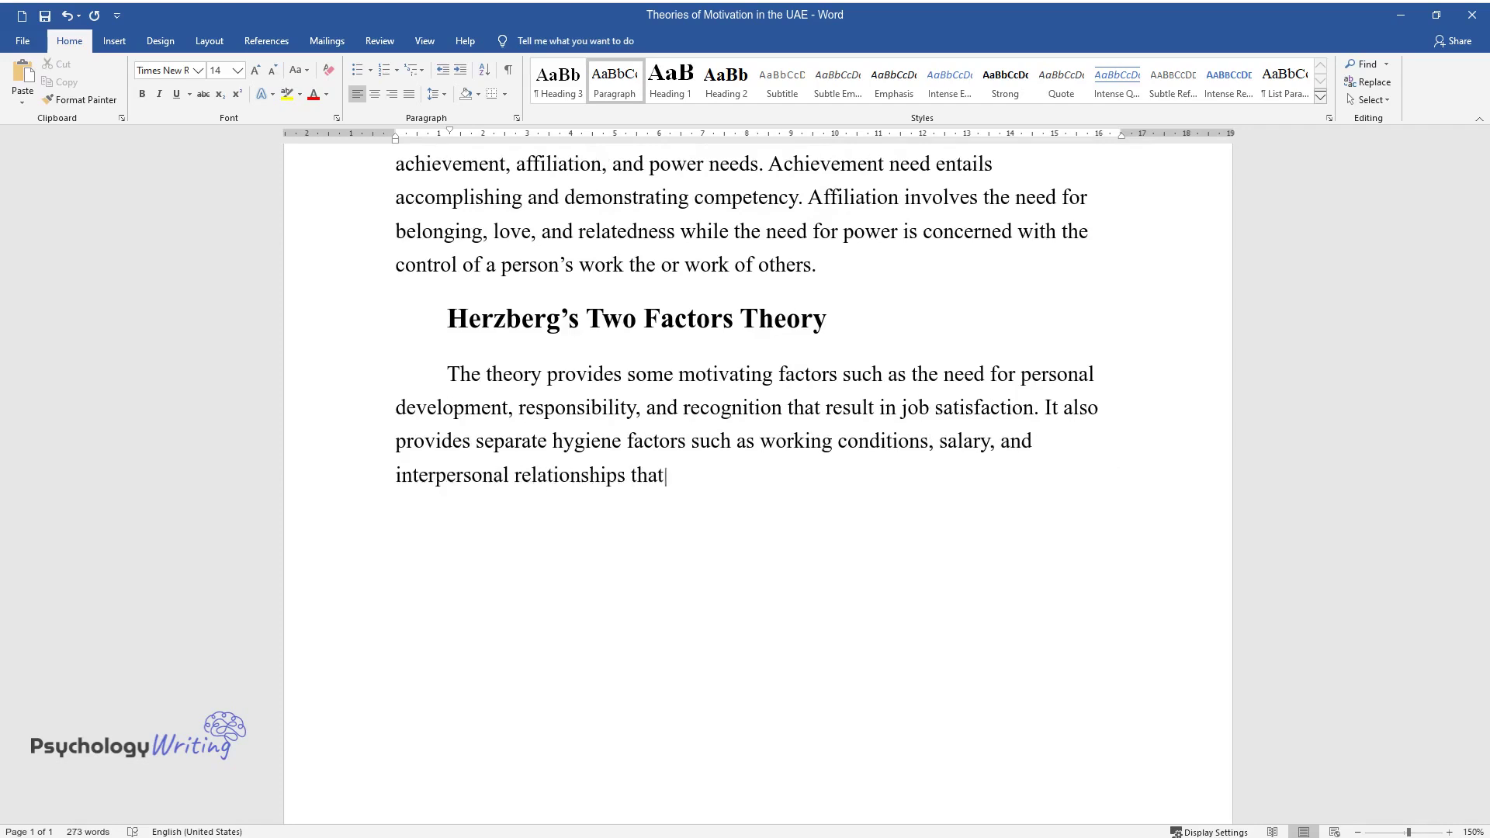
pyautogui.write(' lead to dissatisfaction.')
pyautogui.press('Return')
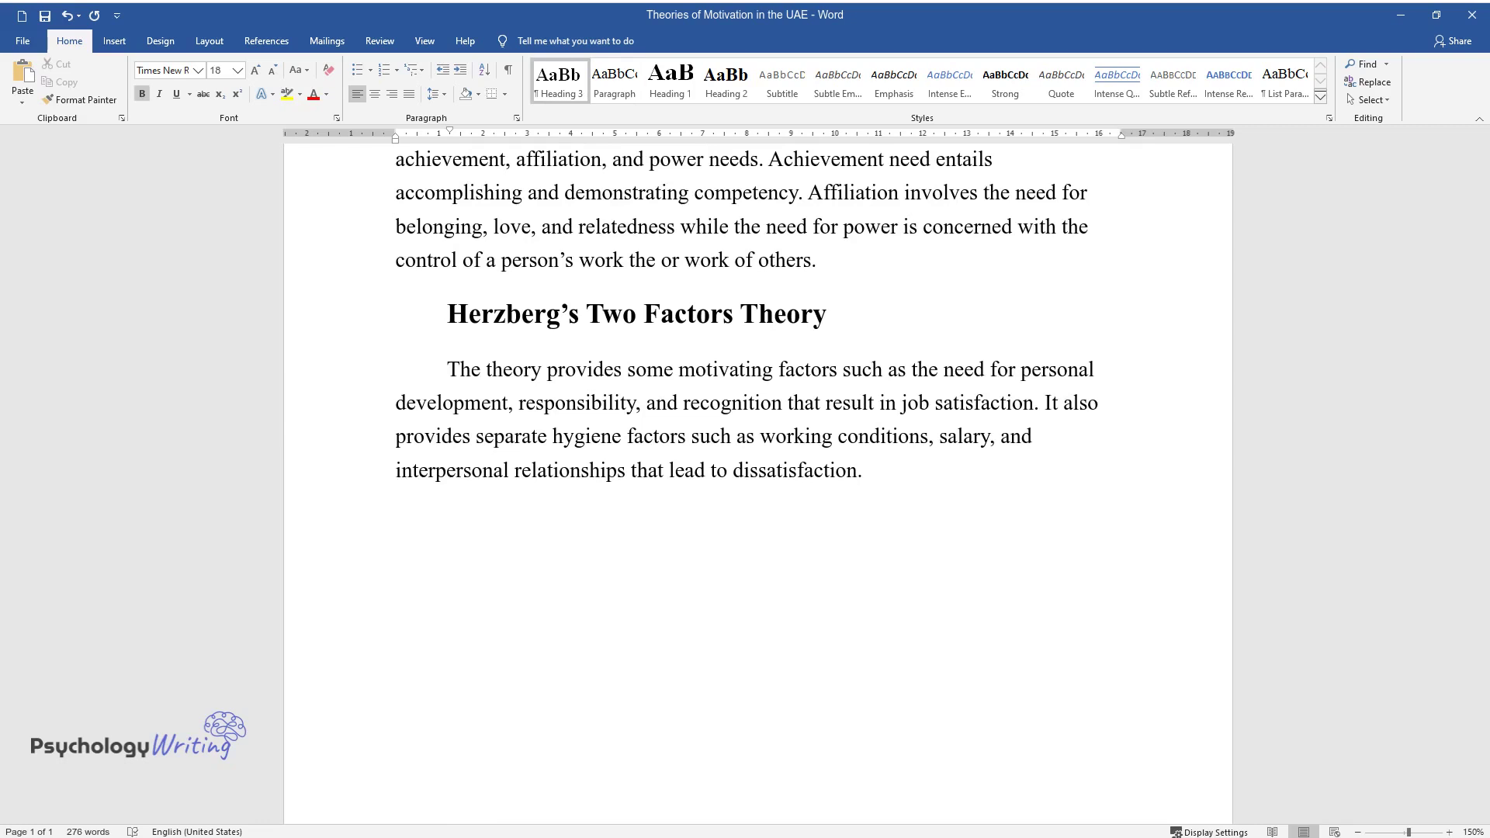
# Step: Add the Heading 3 heading "Process Theories" and begin its paragraph with "Process-based theories analyze how behavior is guided, improved, maintained, and ended."
pyautogui.write('Process Theories')
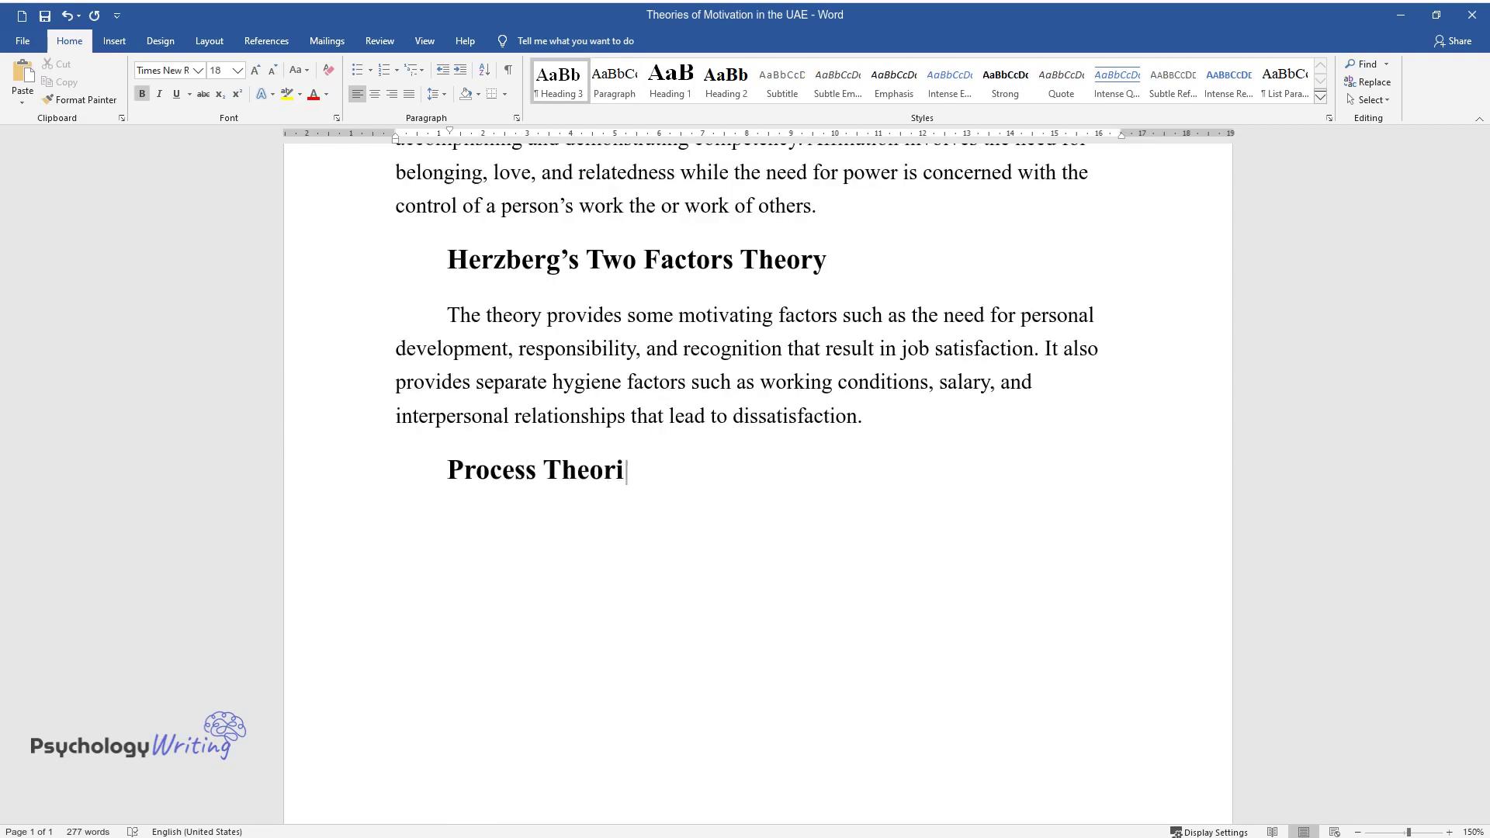
pyautogui.press('Return')
pyautogui.write('Process-base')
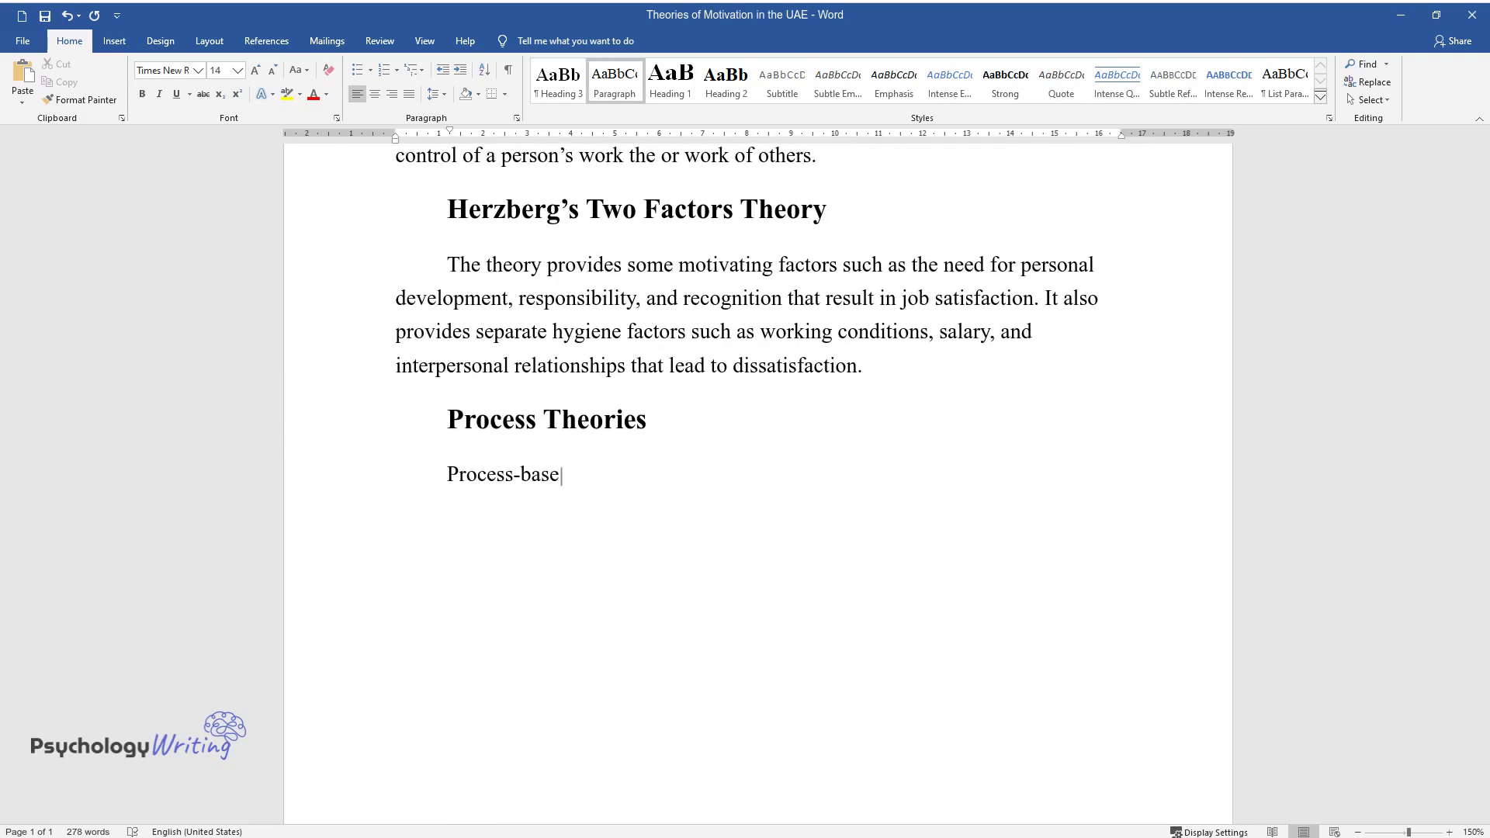
pyautogui.write('d theories analyze how behavio')
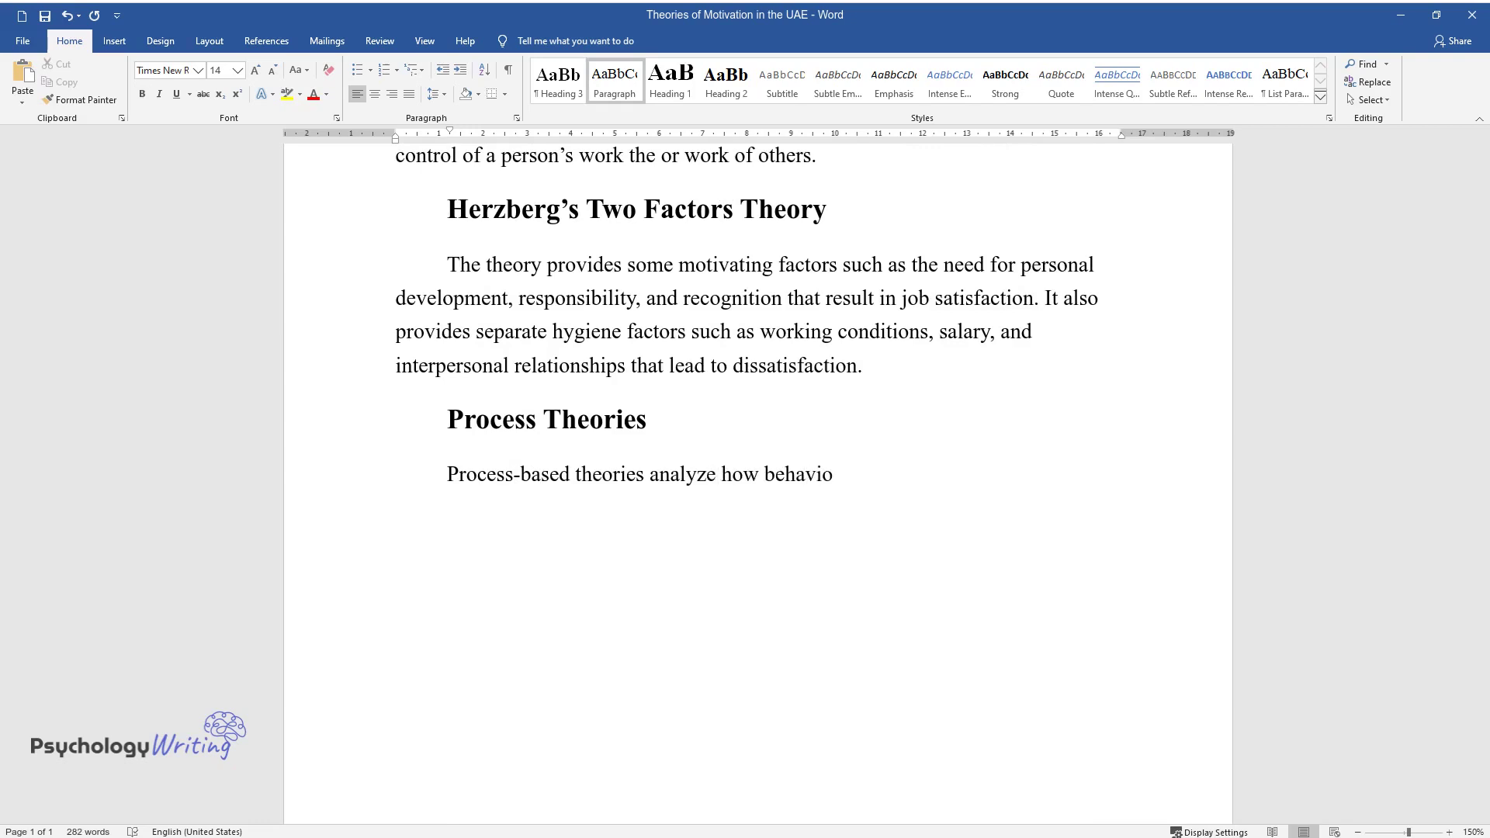
pyautogui.write('r is guided, improved, maintai')
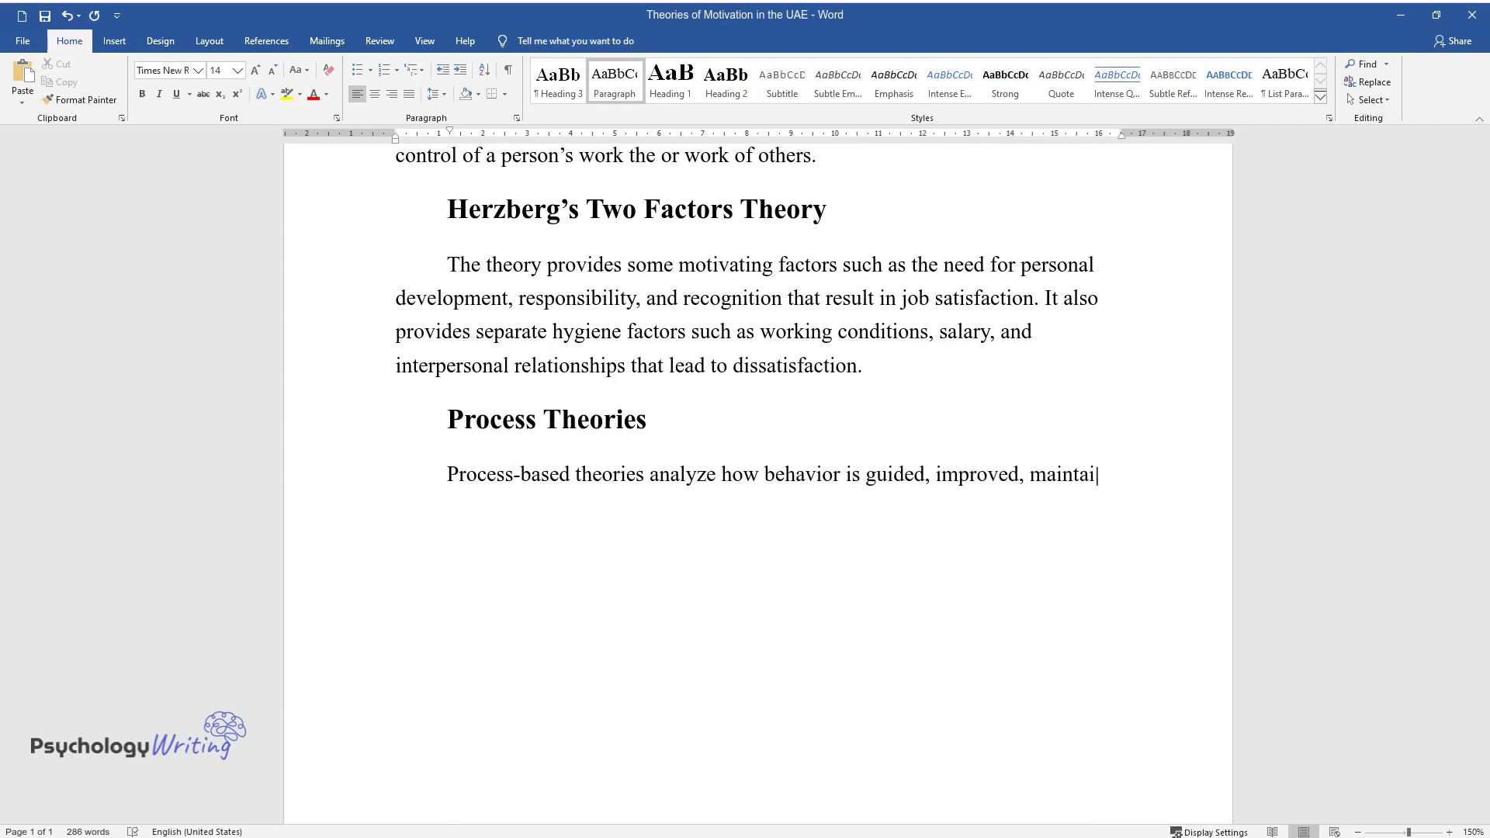
pyautogui.write('ned, and ended. The four main c')
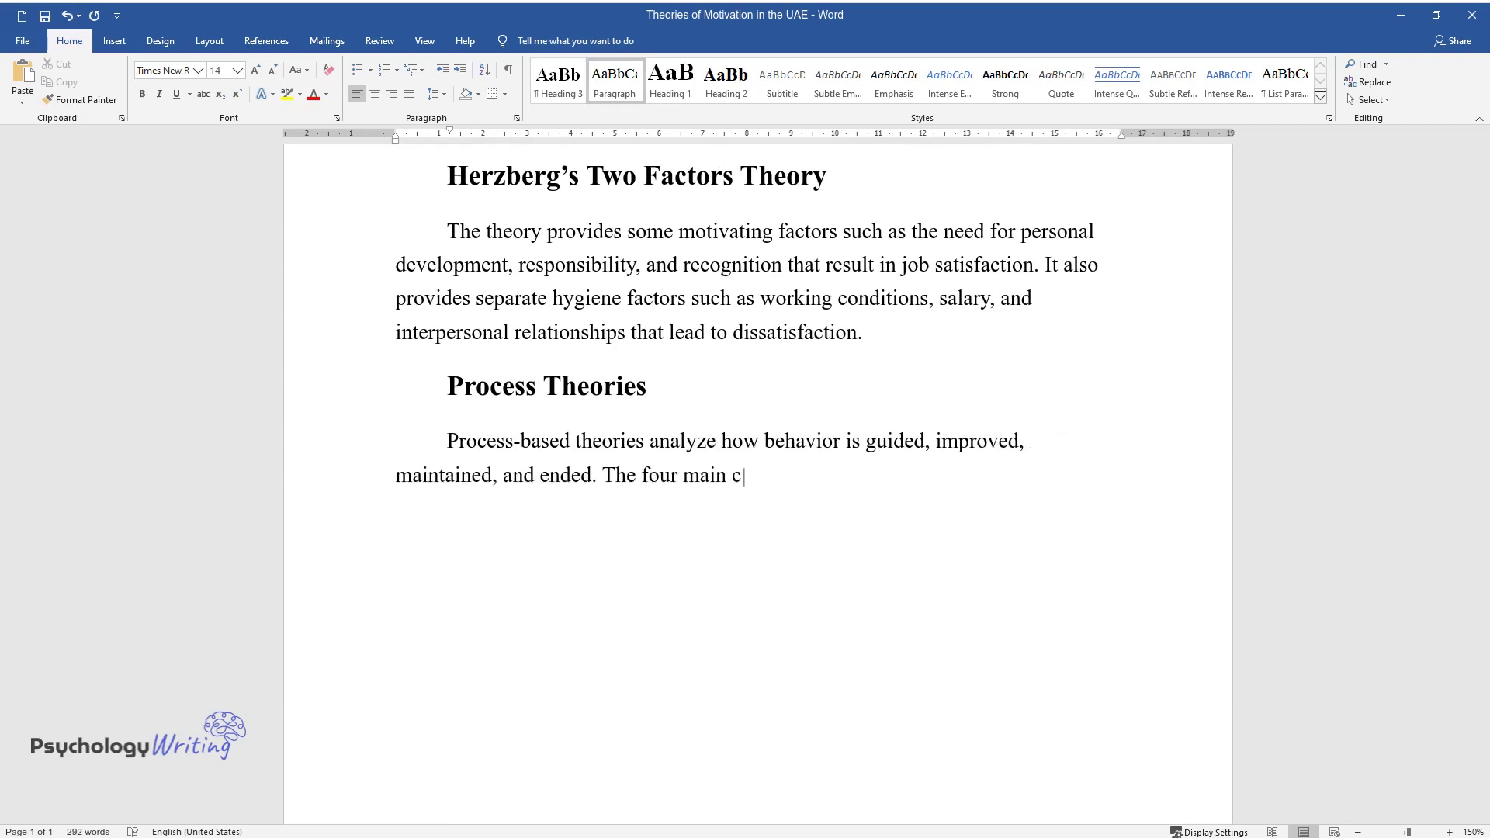
# Step: Finish the paragraph with "The four main categories of process-based theories are as follows:" and add the Heading 3 subheading "Adam’s Equity Theory"
pyautogui.write('ategories of process-based the')
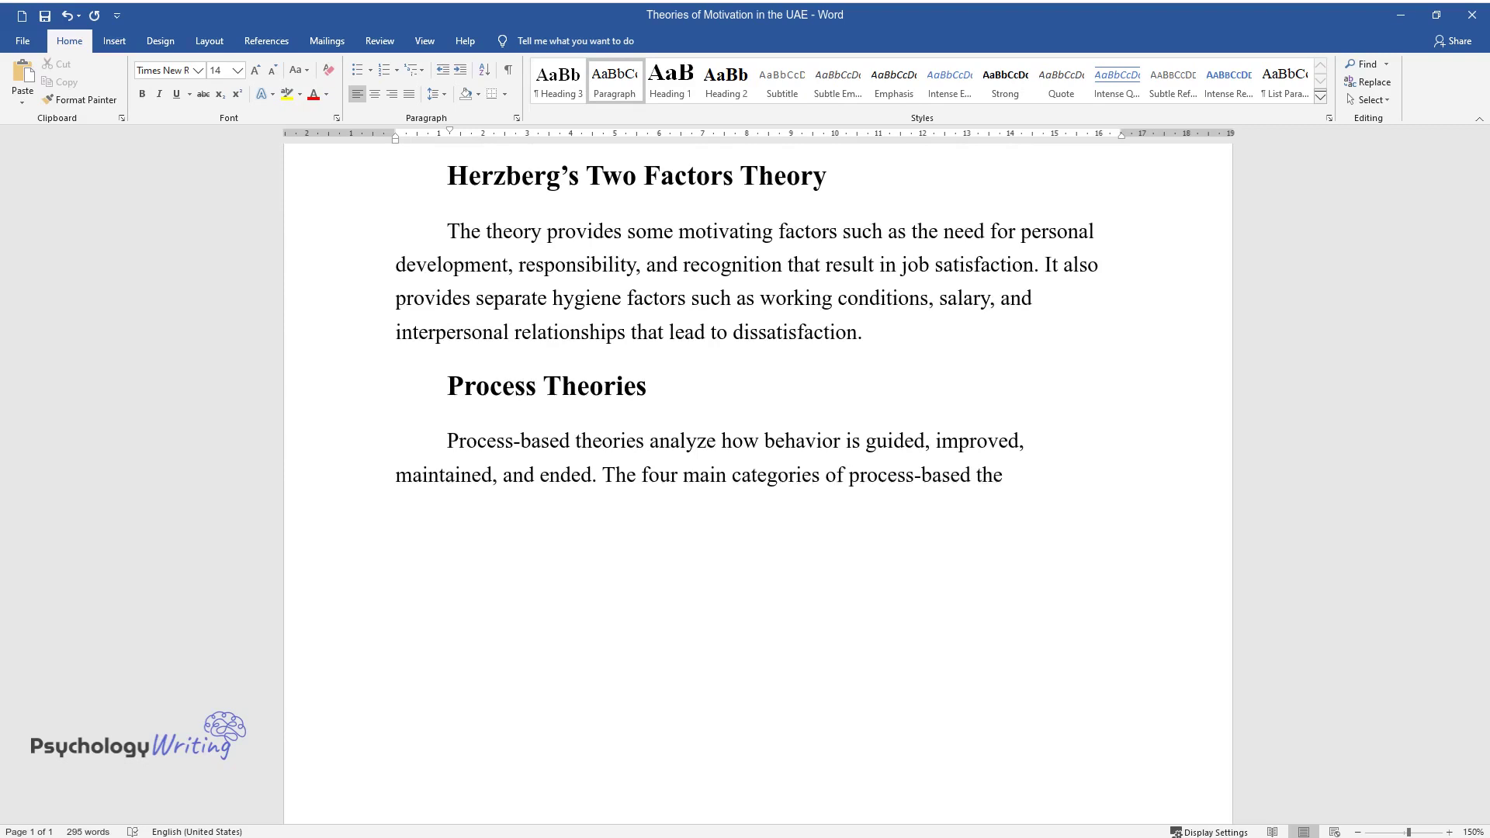
pyautogui.write('ories are as follows:')
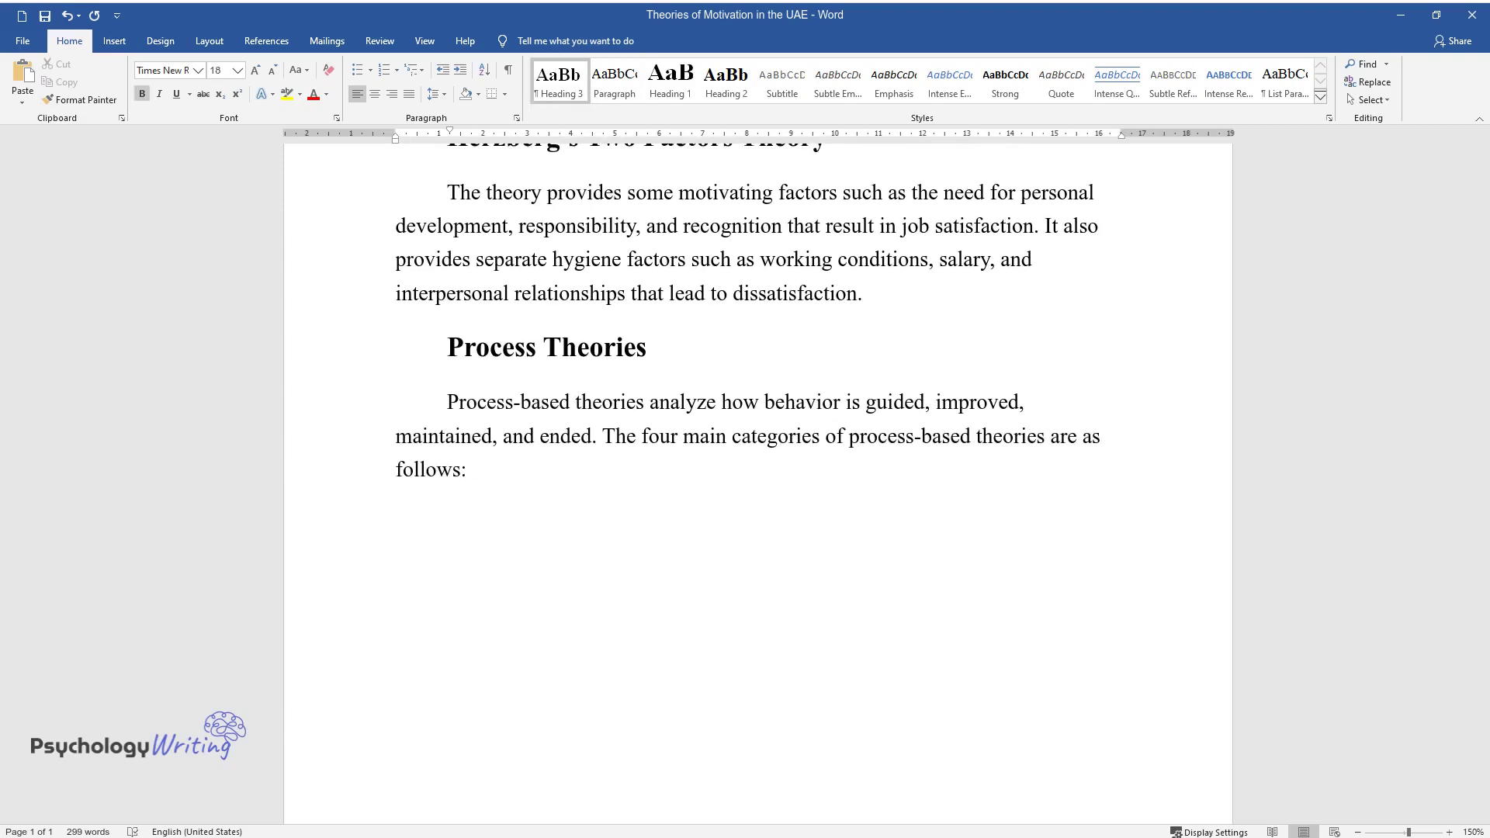
pyautogui.write("Adam's Equity The")
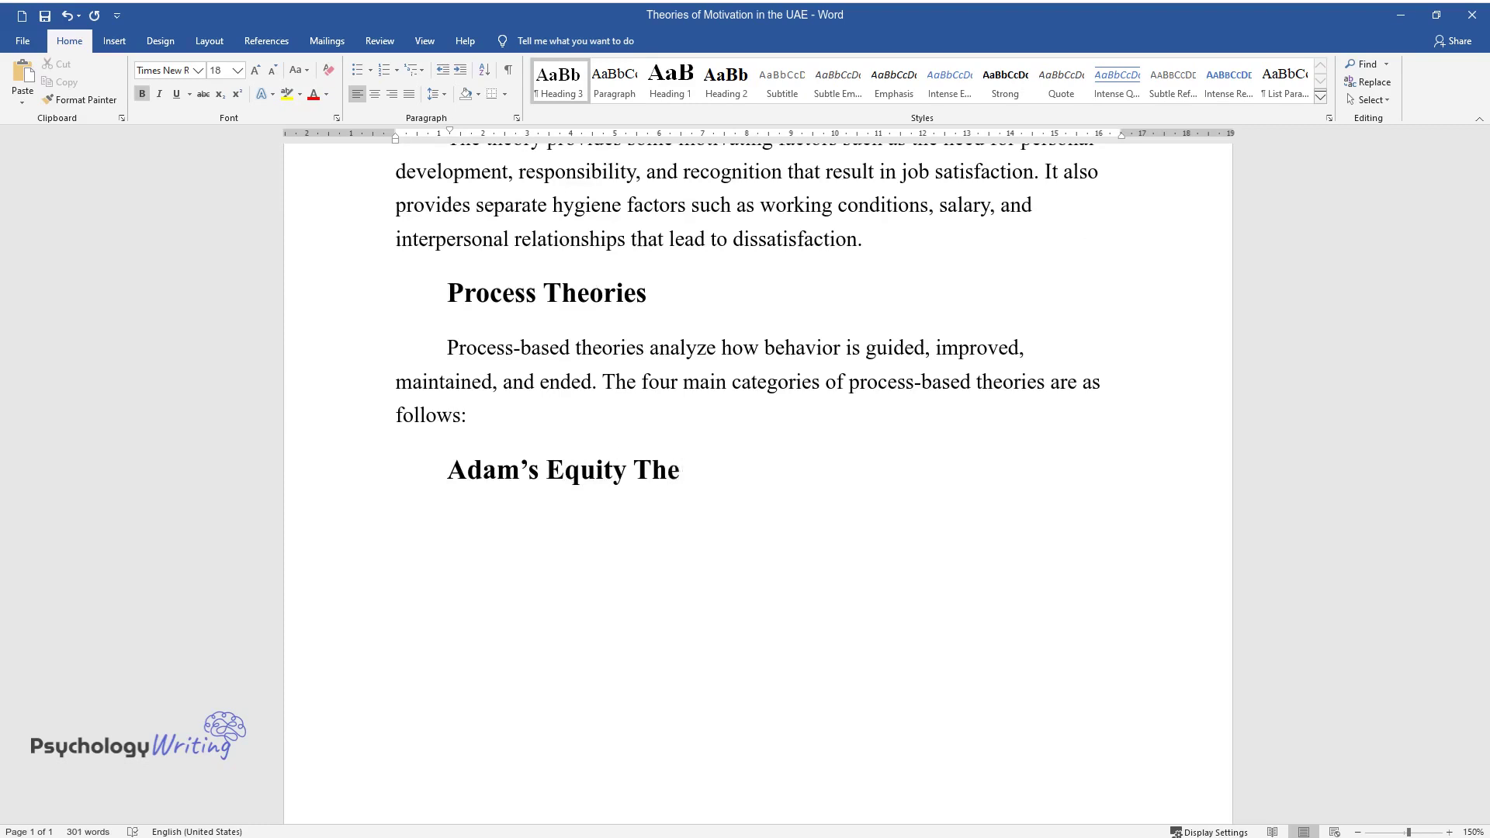
pyautogui.write('ory')
pyautogui.press('Return')
# Step: Write under the Adam’s heading: "The theory provides employees with a lack of motivation when they have the perception that the distribution of rewards is unfair."
pyautogui.write('The theory')
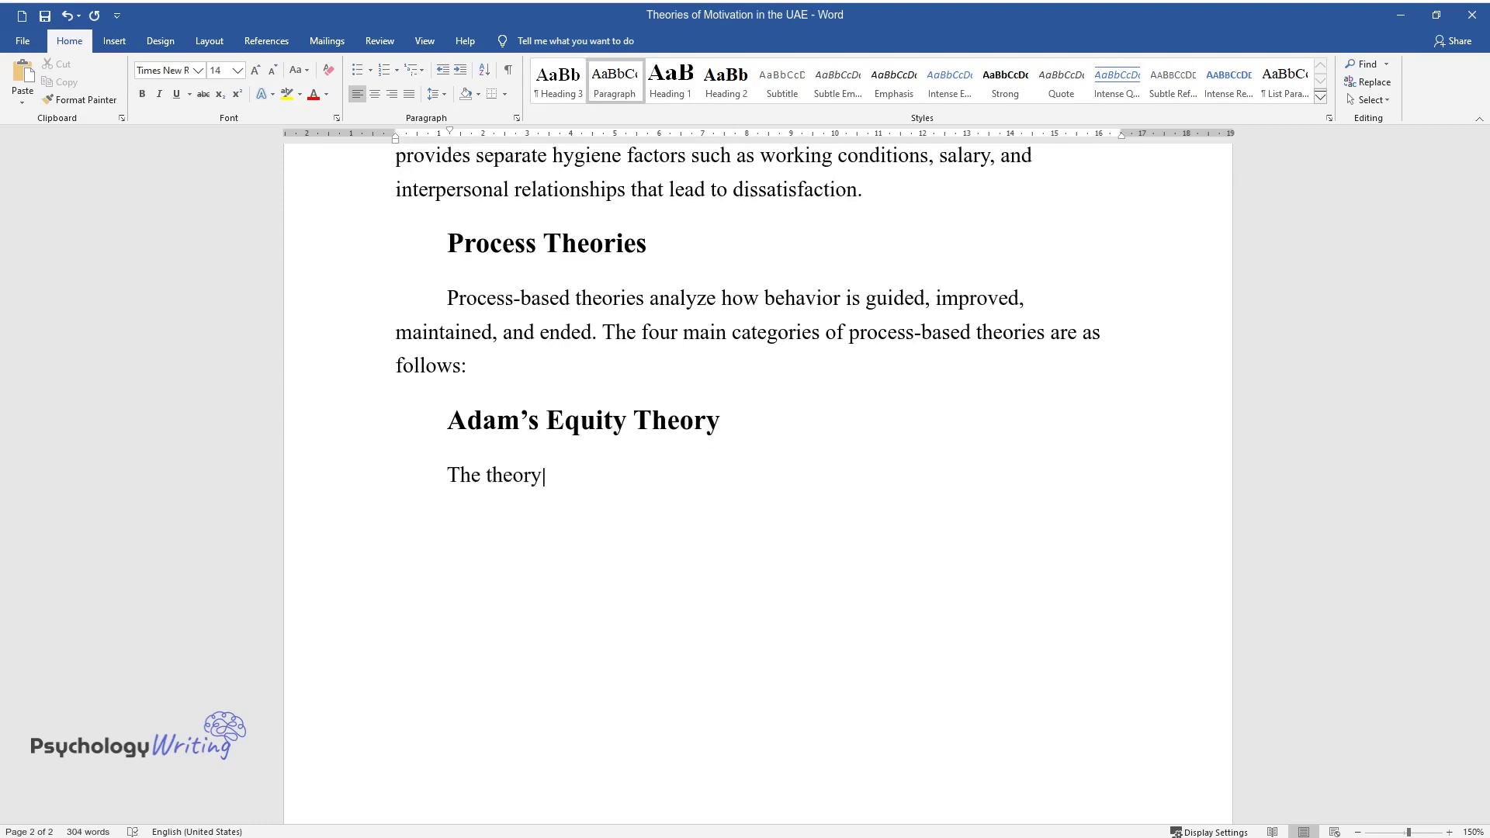
pyautogui.write(' provides employees with a lack of mot')
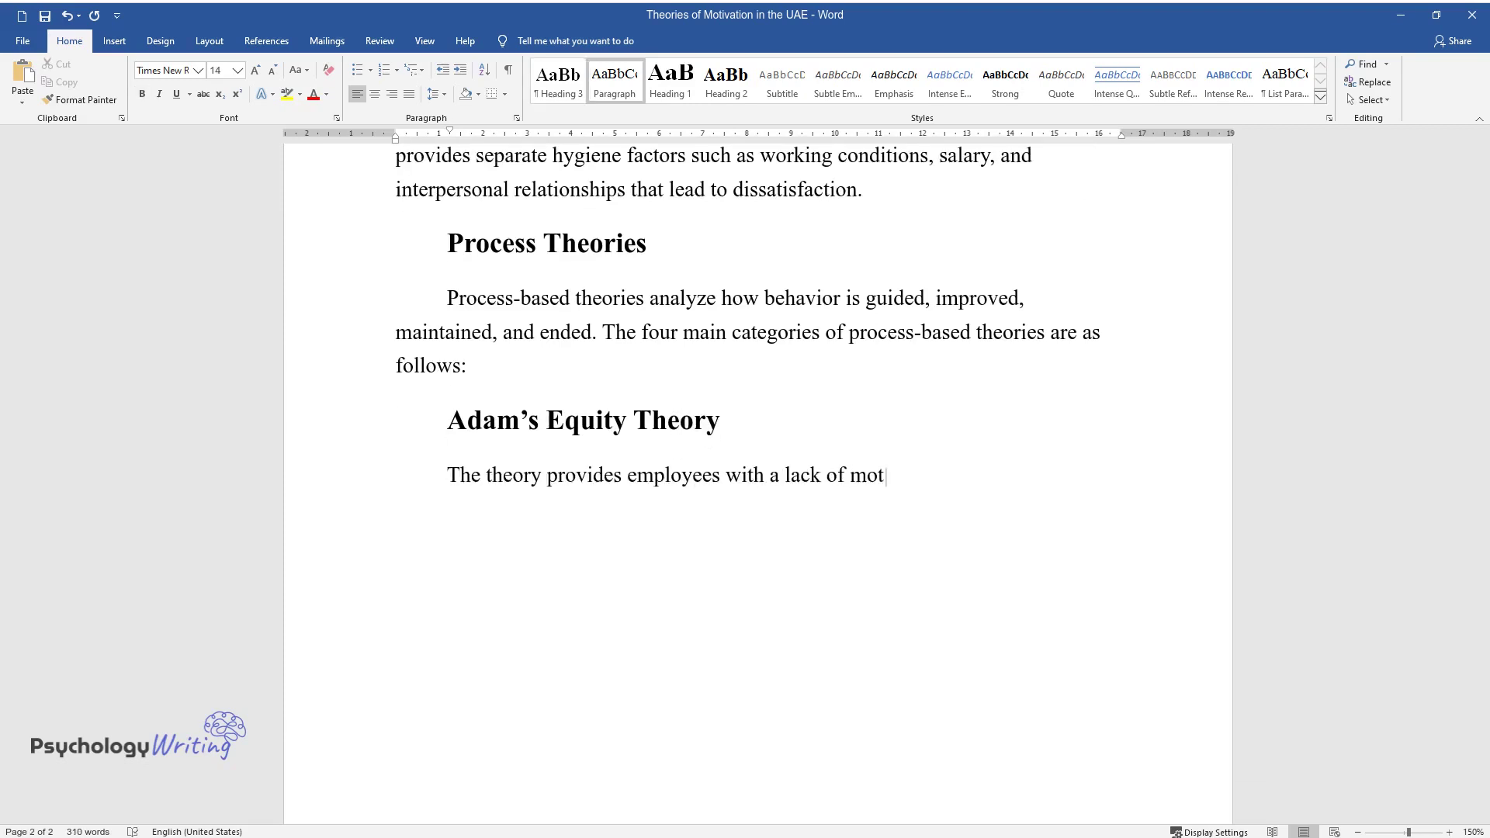
pyautogui.write('ivation when they have the perception ')
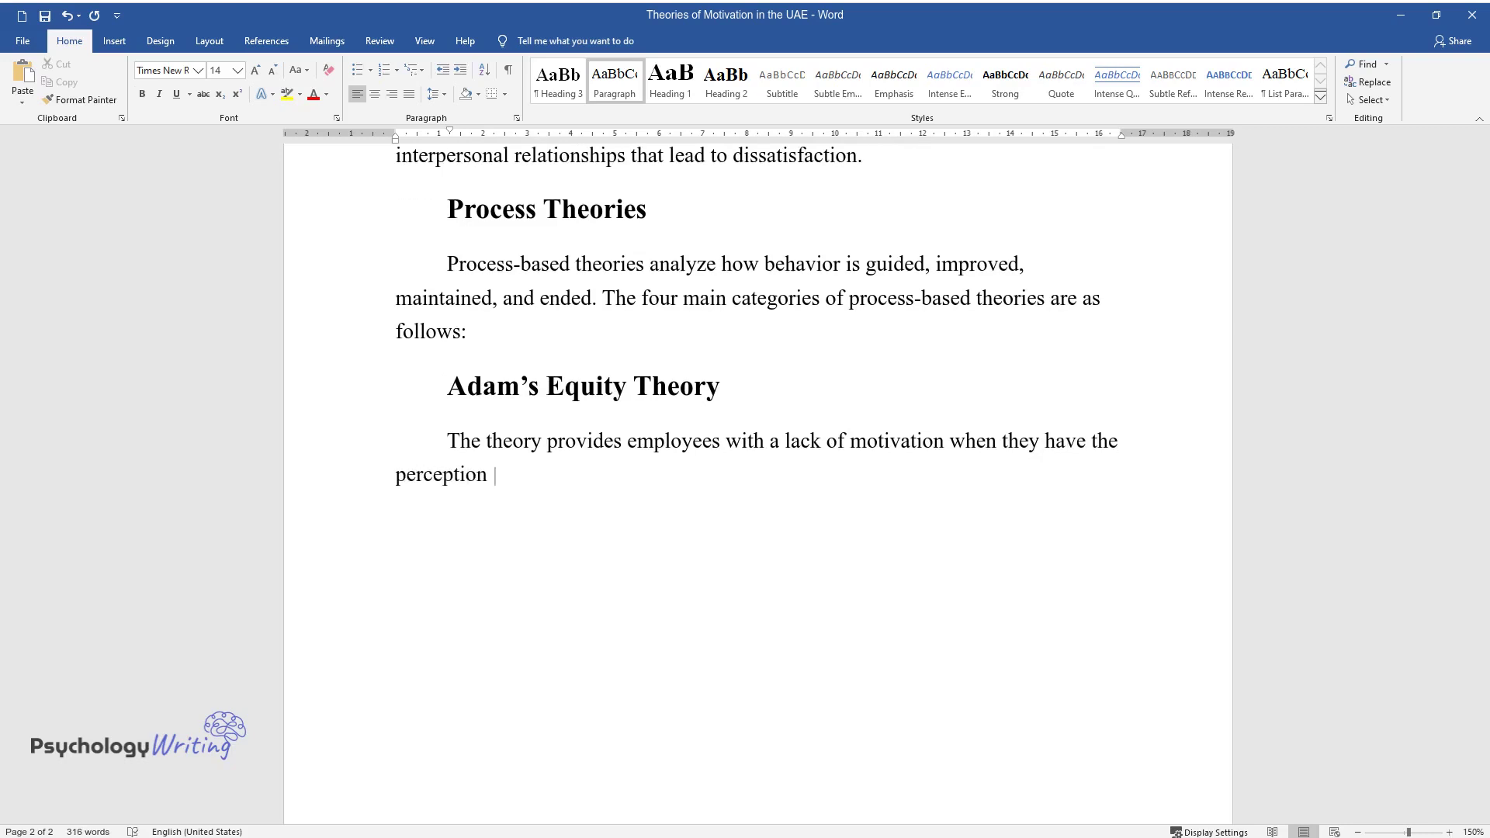
pyautogui.write('that the distribution of rewards is un')
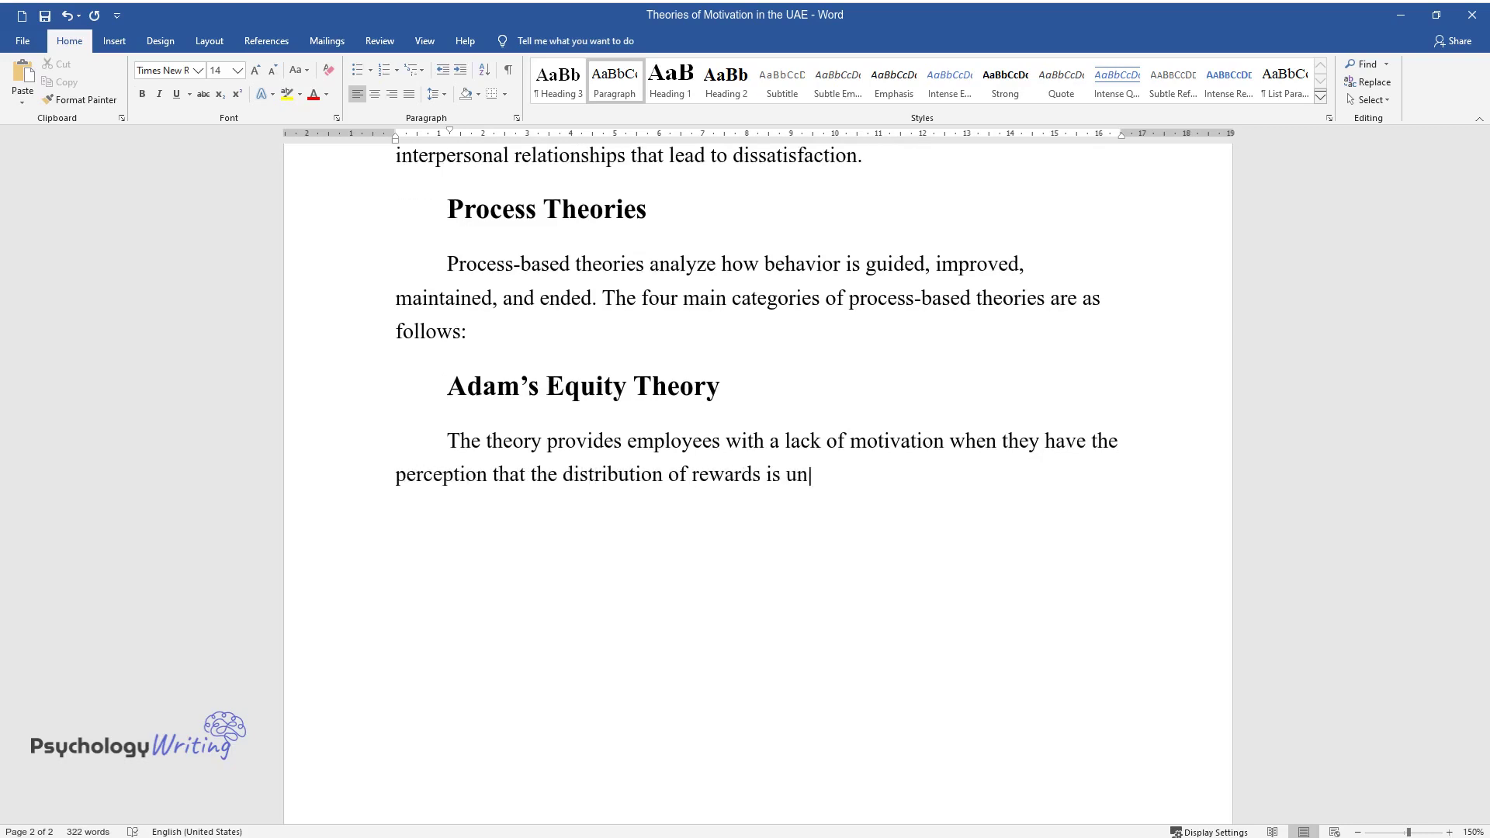
# Step: End the paragraph with "Workers are motivated if they are treated equitably after obtaining what they perceive to be fair for their incurred costs and efforts."
pyautogui.write('fair. Workers are motivated if they a')
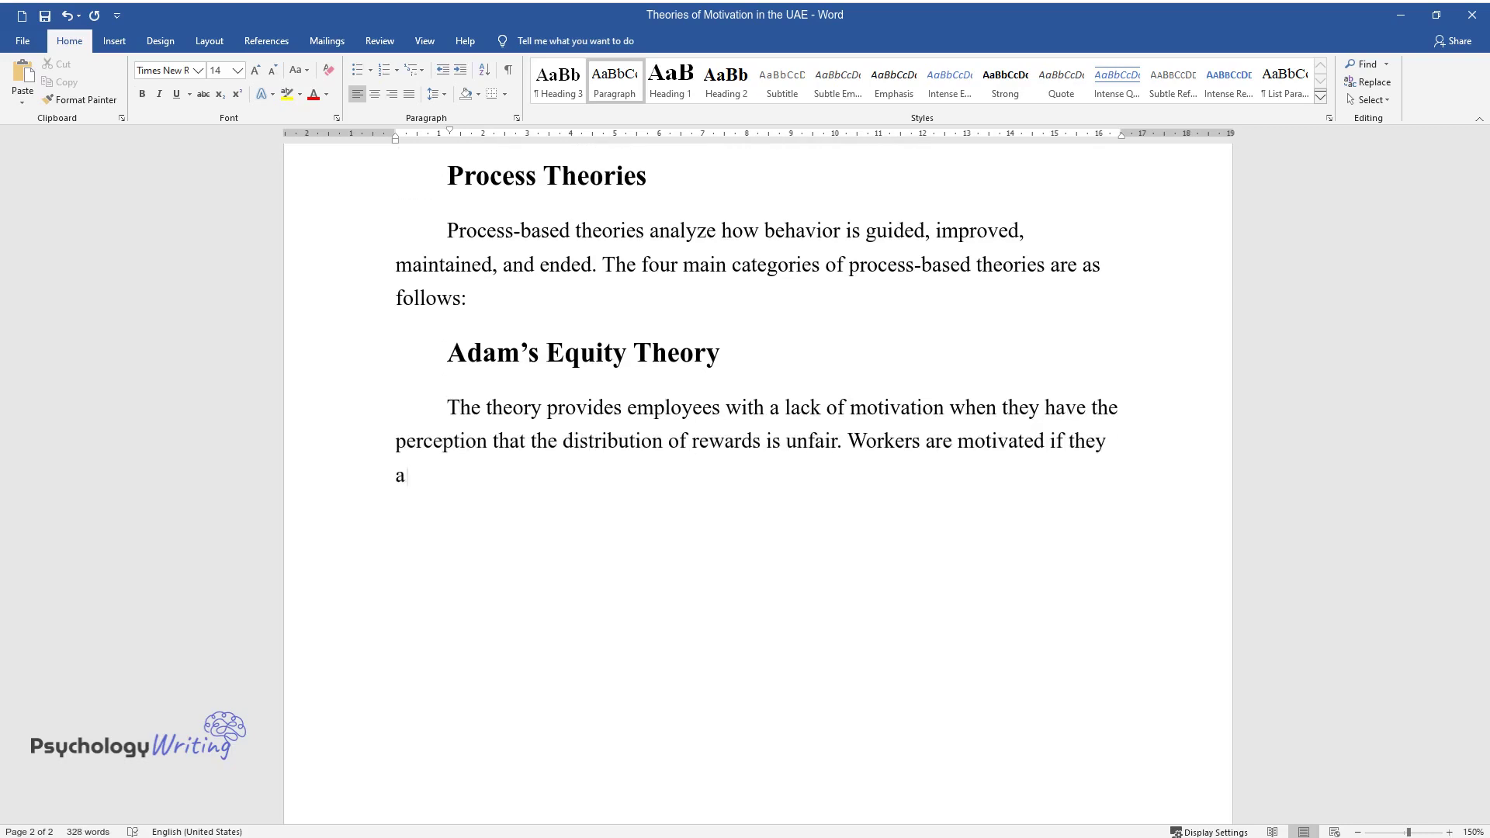
pyautogui.write('re treated equitably after obtaining w')
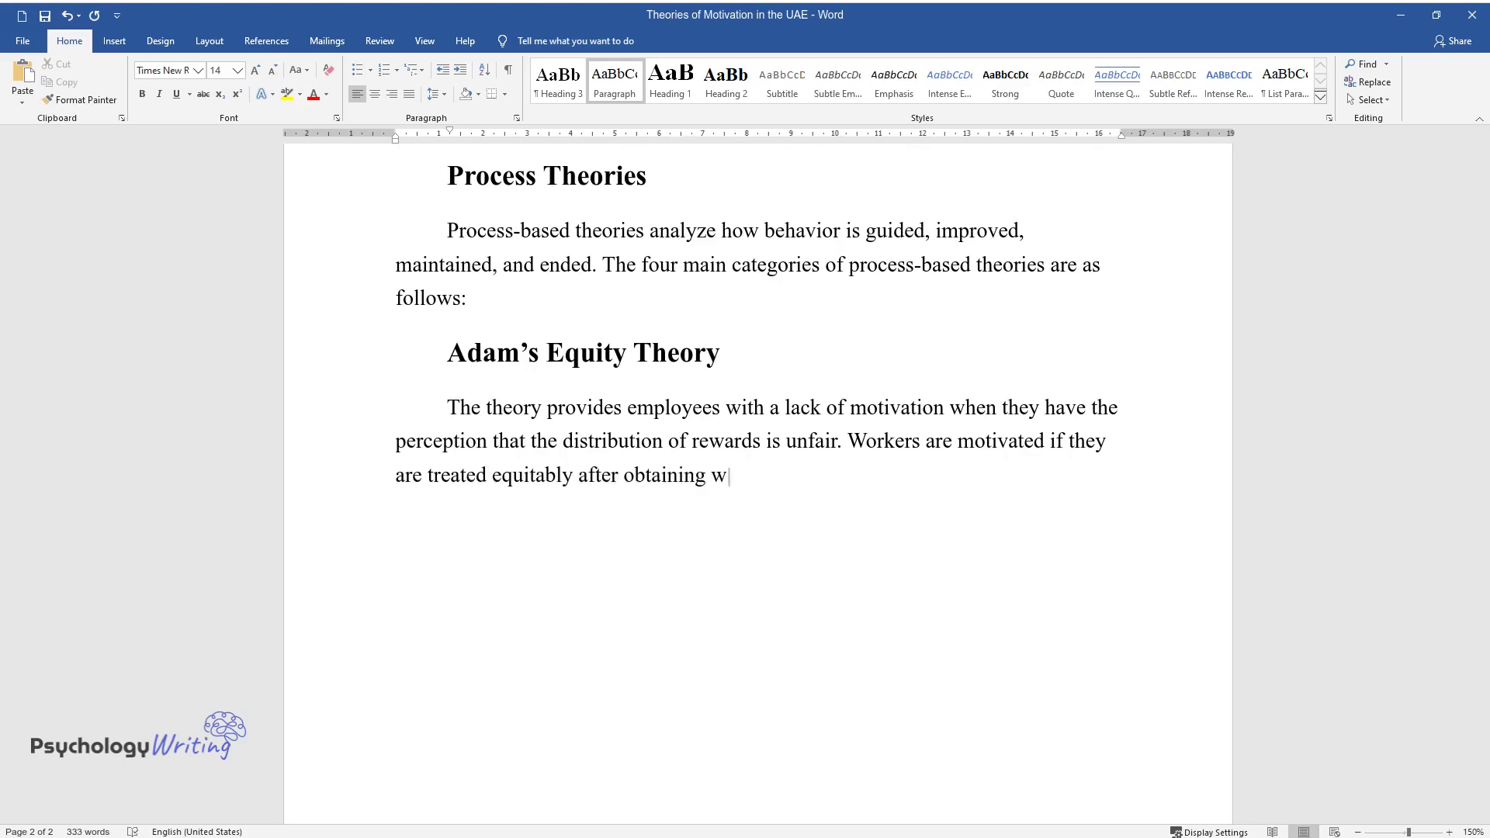
pyautogui.write('hat they perceive to be fair for their incurred costs and efforts.')
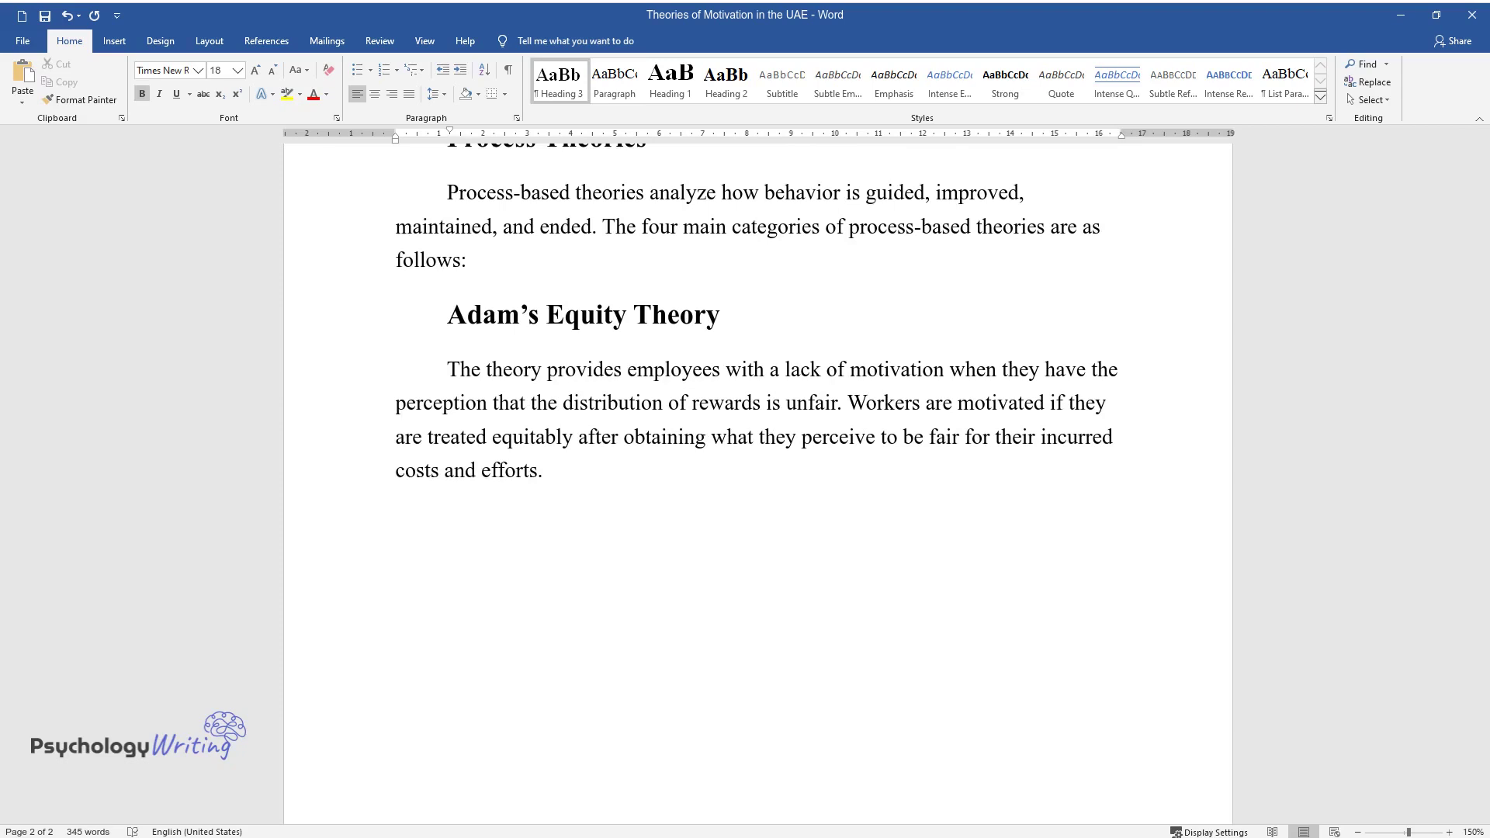
# Step: Add the subheading "Vroom’s Expectancy Theory" in the Heading 3 style below the equity theory paragraph
pyautogui.press('Return')
pyautogui.write("Vroom's Expectancy Th")
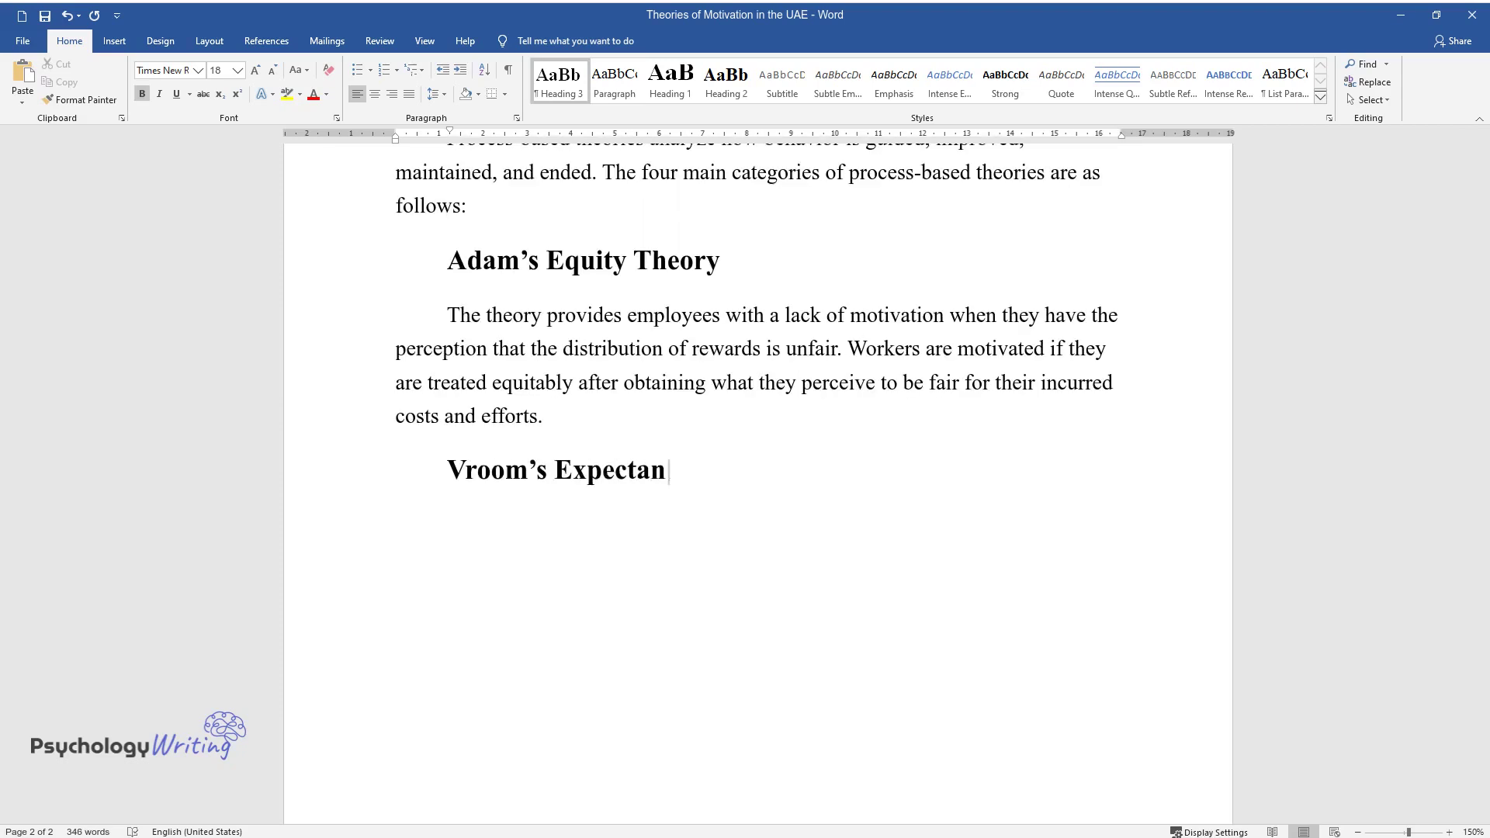
pyautogui.write('eory')
pyautogui.press('Return')
# Step: Write under the Vroom subheading: "According to this theory, employees’ motivation is enhanced when they believe that their efforts will result in improved productivity."
pyautogui.write('Ac')
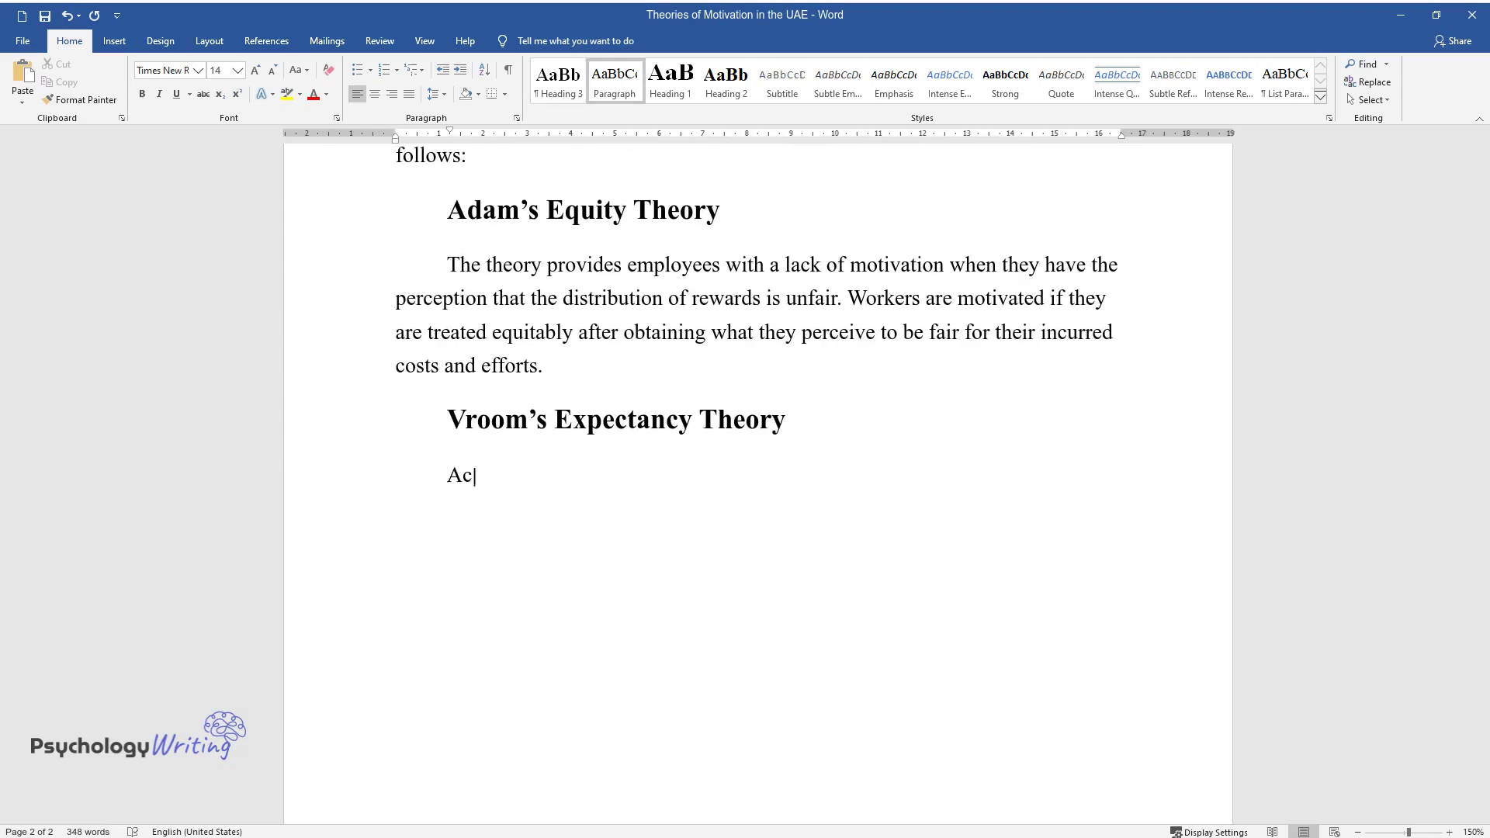
pyautogui.write("cording to this theory, employees' motivatio")
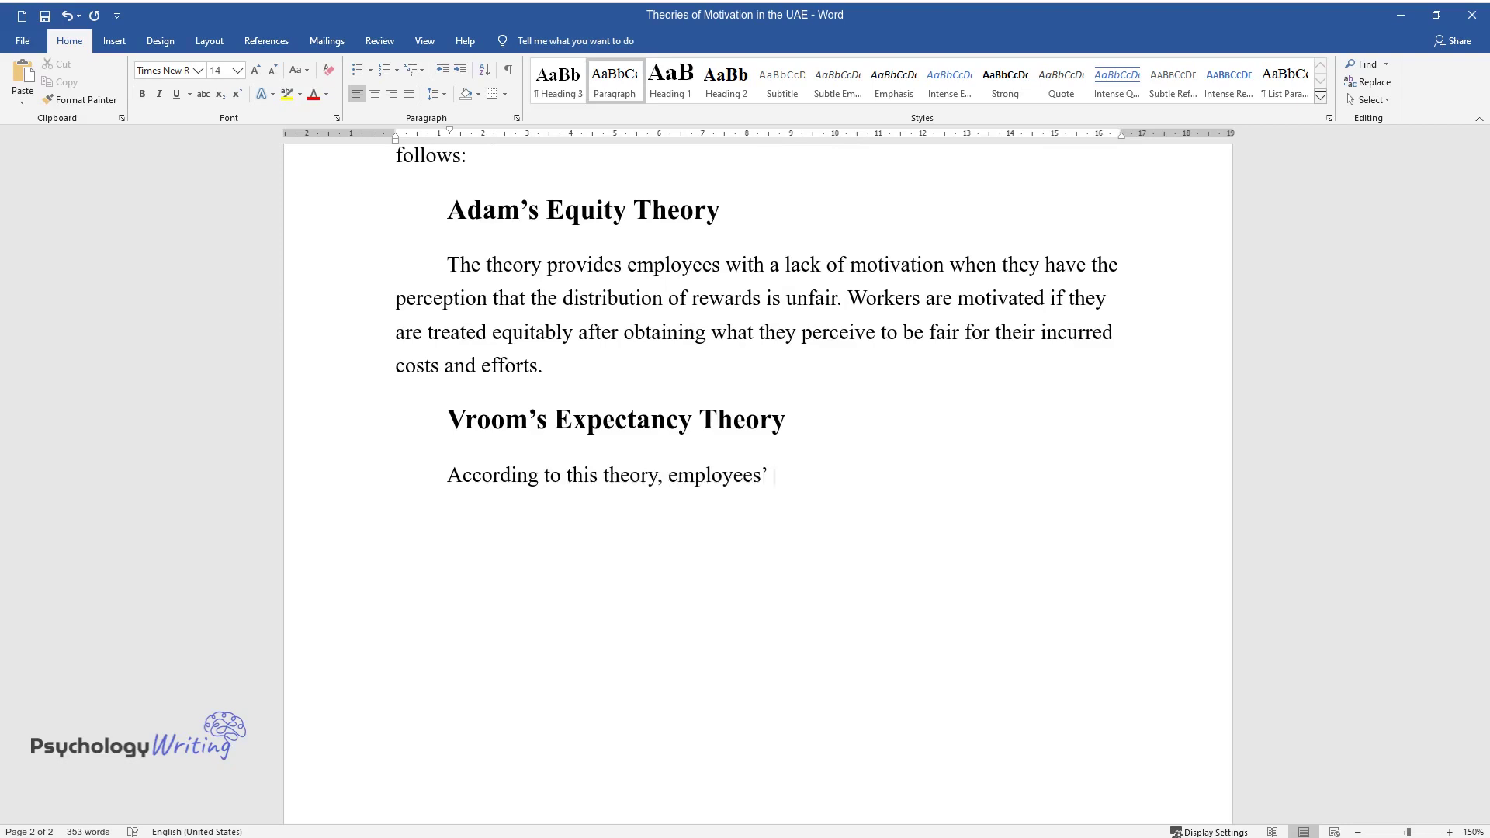
pyautogui.write('n is enhanced when they bel')
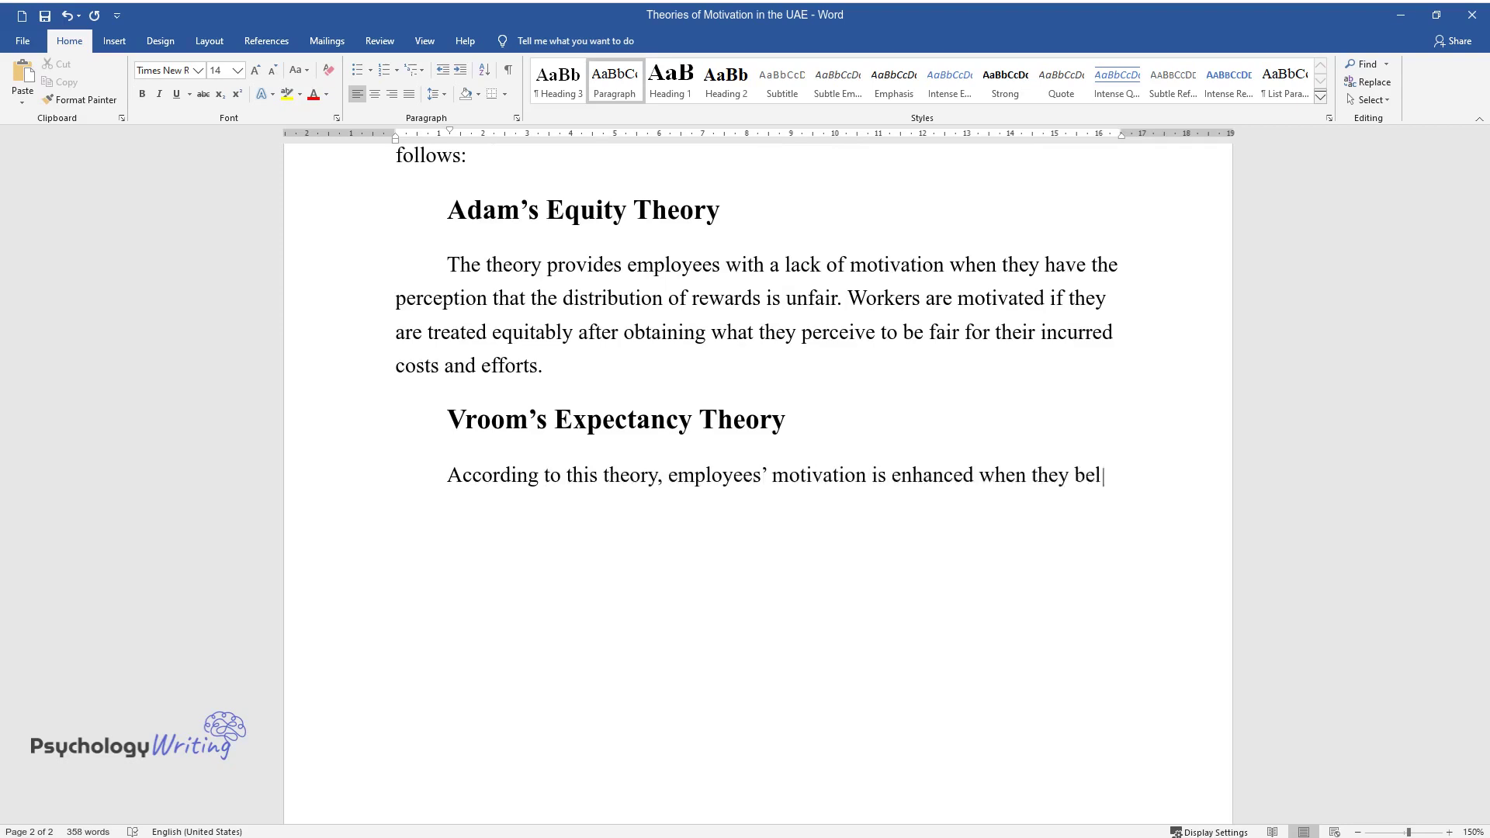
pyautogui.write('ieve that their efforts will result ')
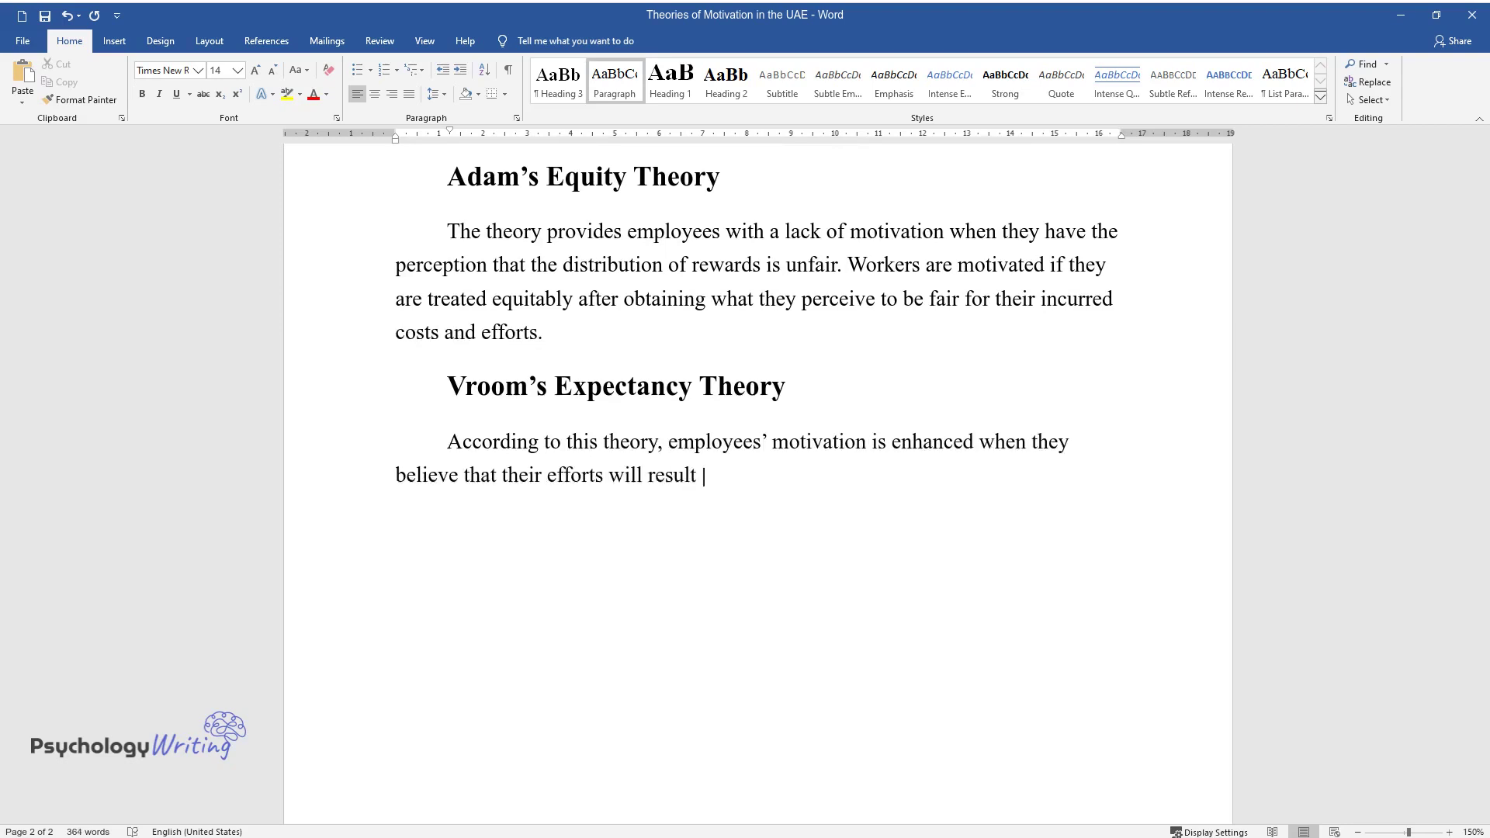
pyautogui.write('in improved productivity. It is als')
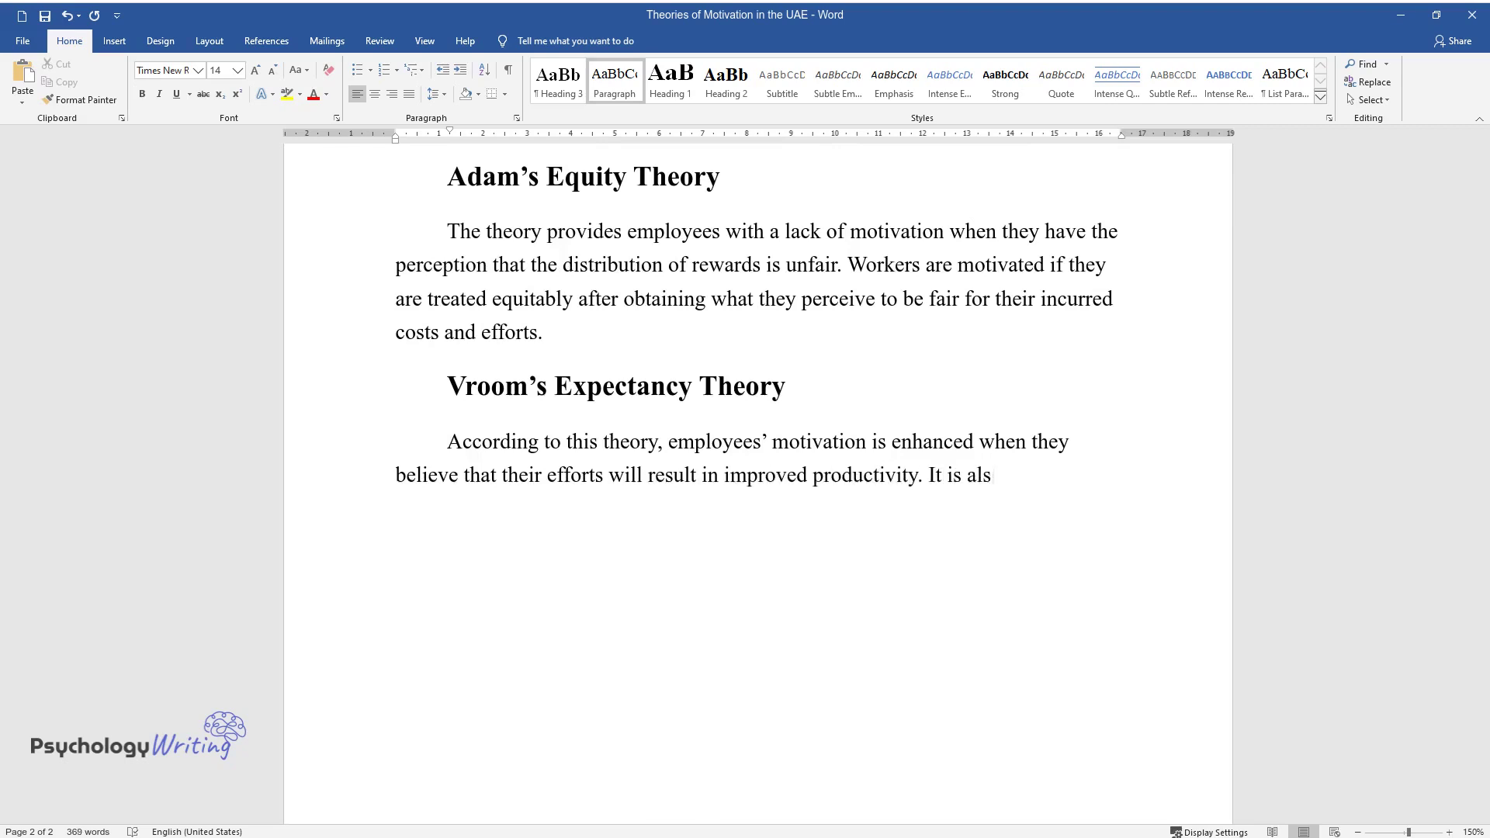
# Step: End the Vroom paragraph with "It is also enhanced when their productivity results in outcomes, and when they get desirable outcomes."
pyautogui.write('o enhanced when their productivity r')
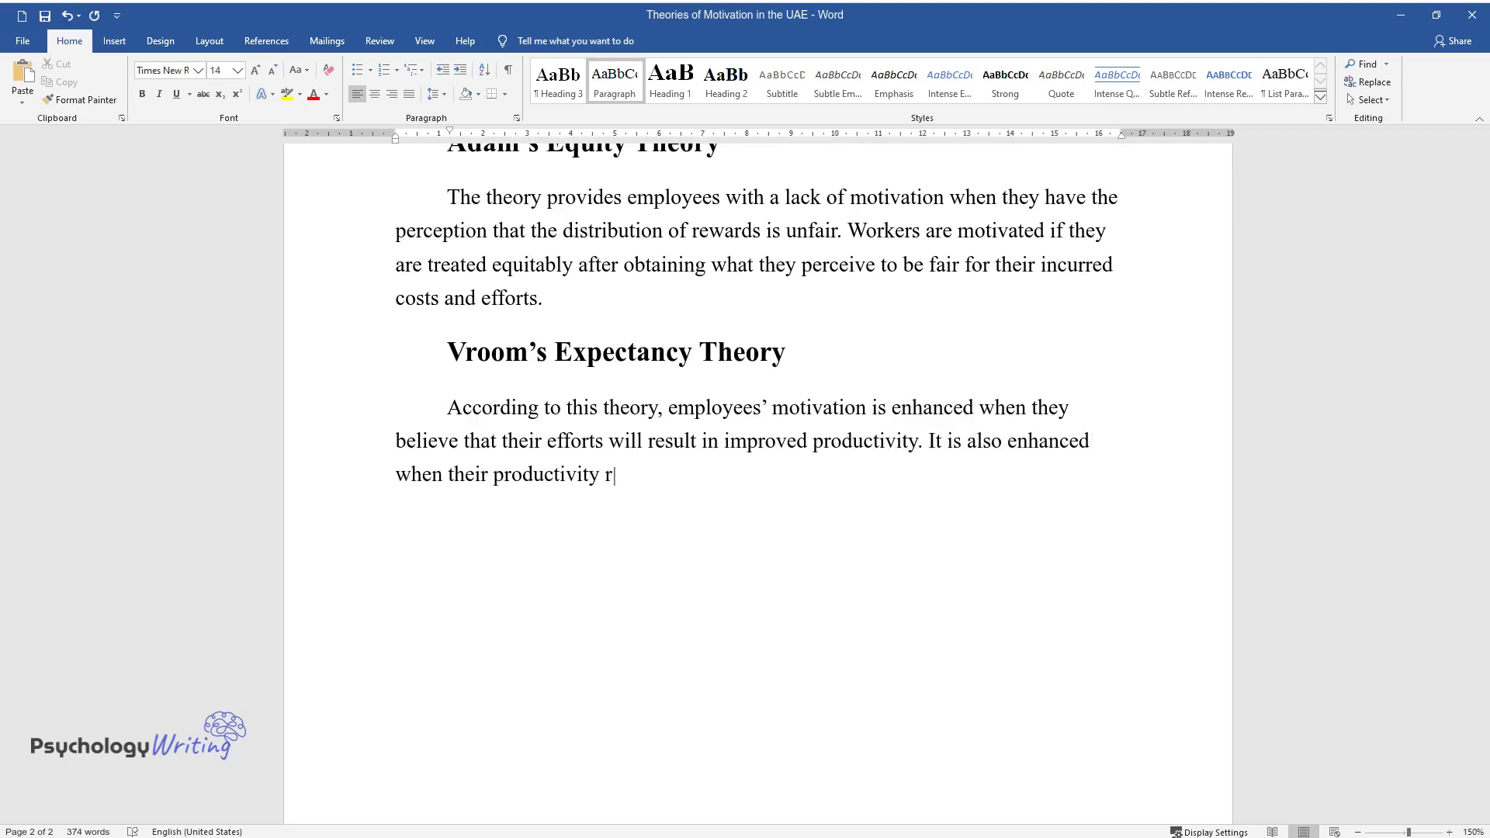
pyautogui.write('esults in outcomes, and when they ge')
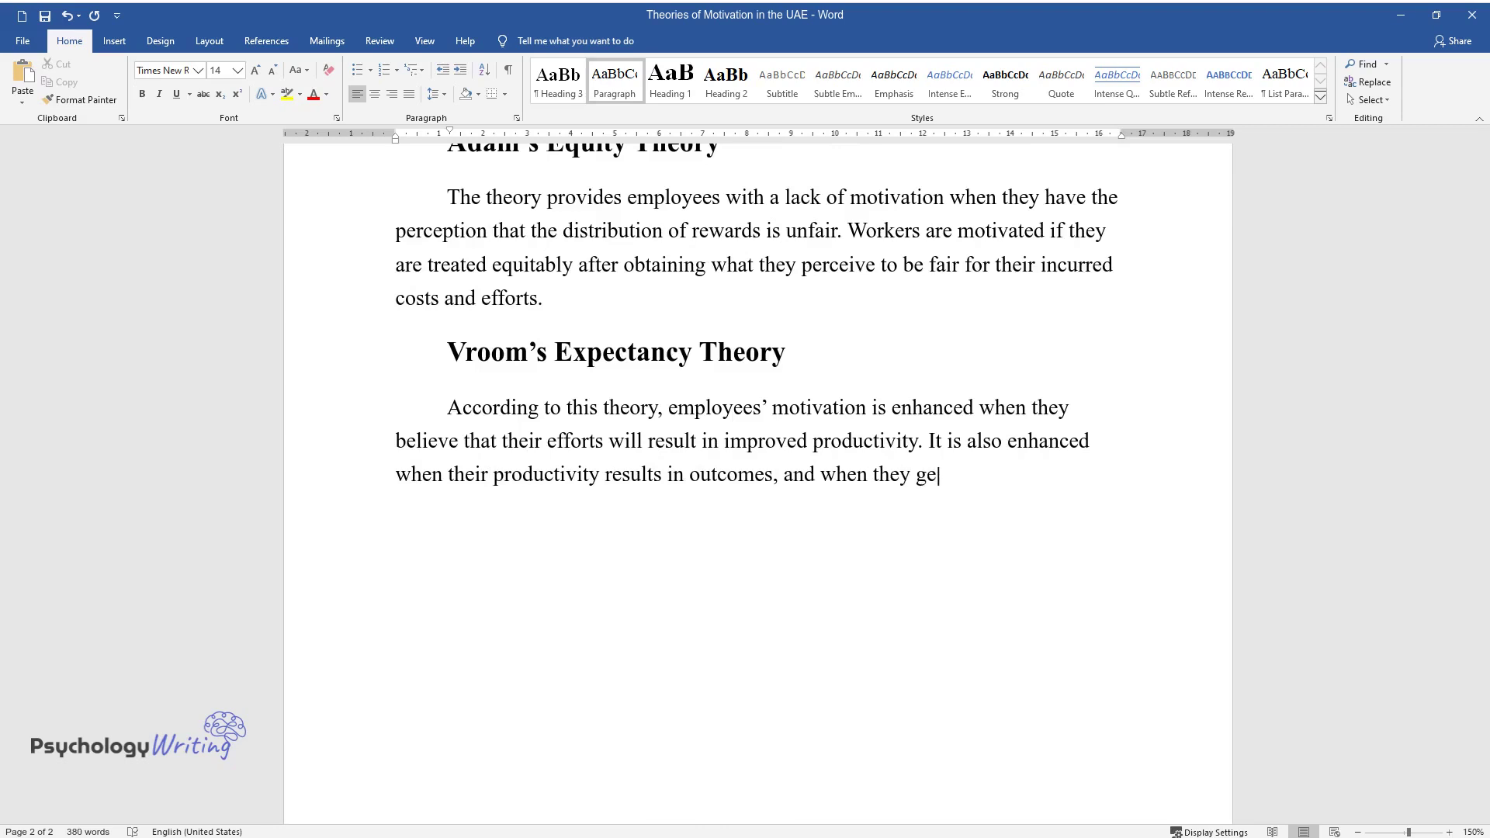
pyautogui.write('t desirable outcomes.')
# Step: Add the subheading "Skinner’s Reinforcement Theory" in the Heading 3 style below the Vroom paragraph
pyautogui.press('Return')
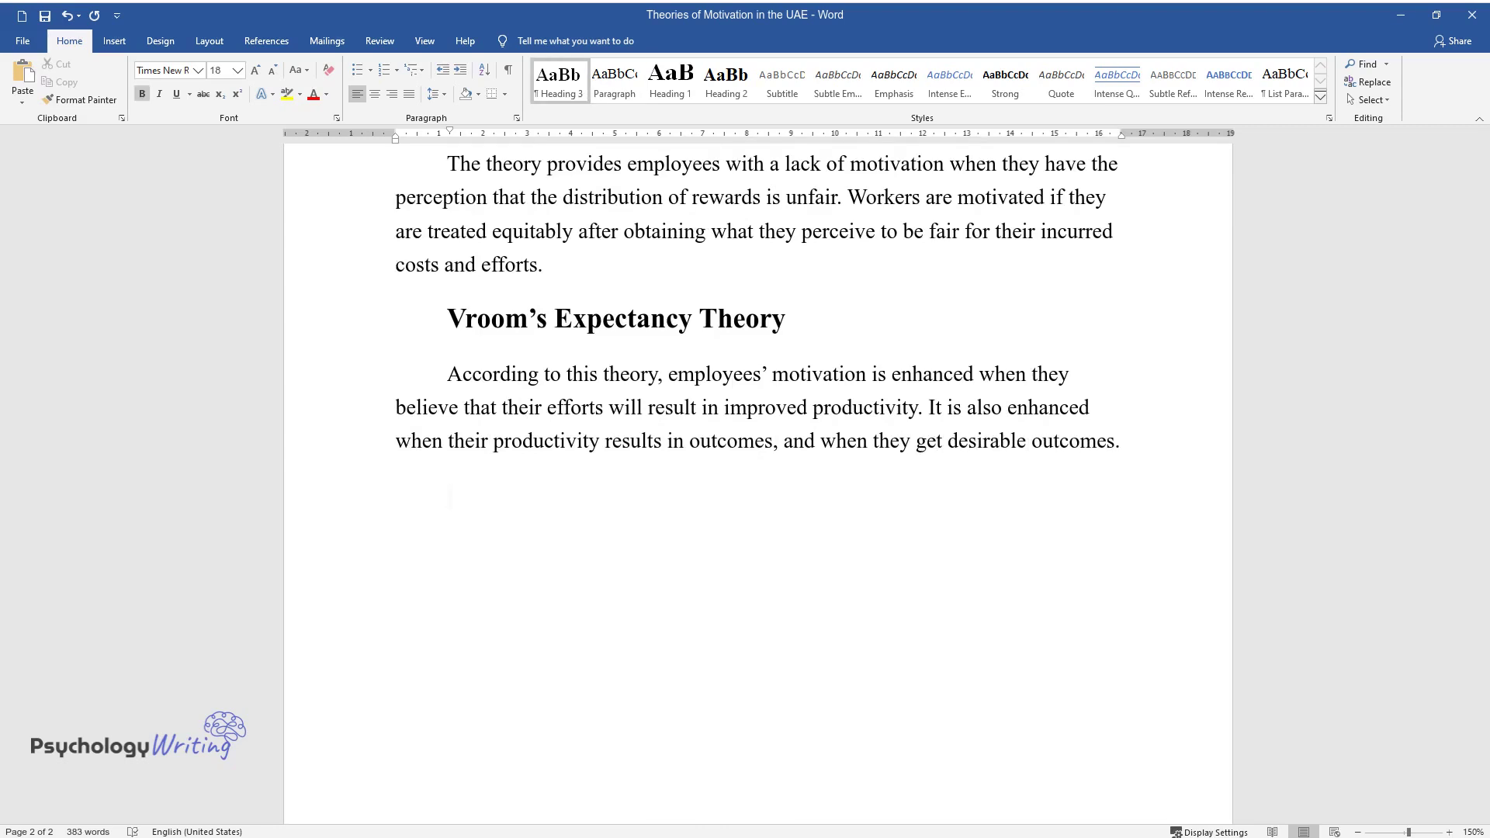
pyautogui.write("Skinner's Reinforcement")
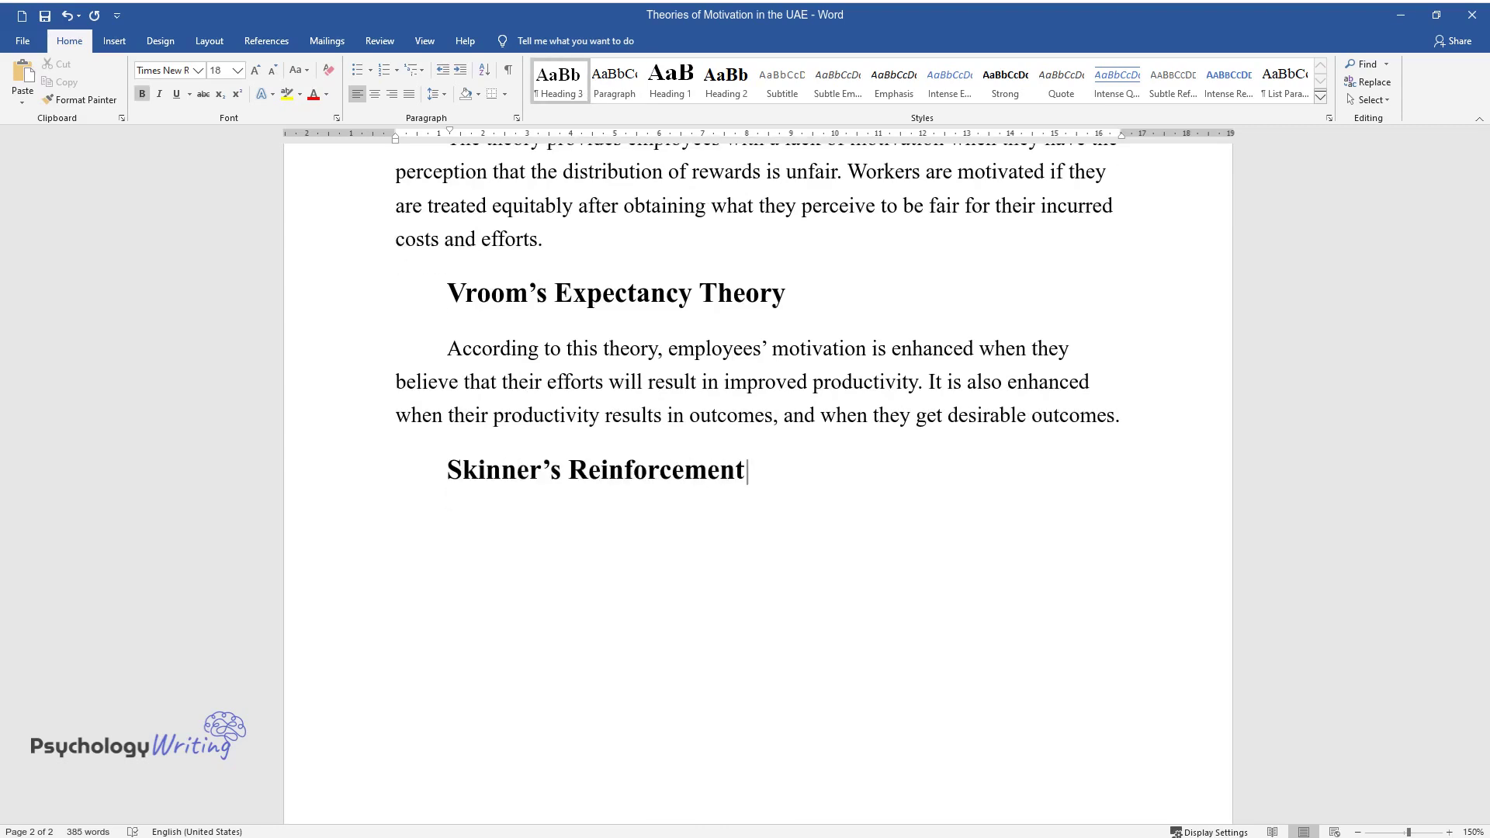
pyautogui.write(' Theory')
pyautogui.press('Return')
# Step: Write under the Skinner subheading: "Skinner uses the term operant conditioning to explain how behavior is developed from its consequences."
pyautogui.write('Skinner')
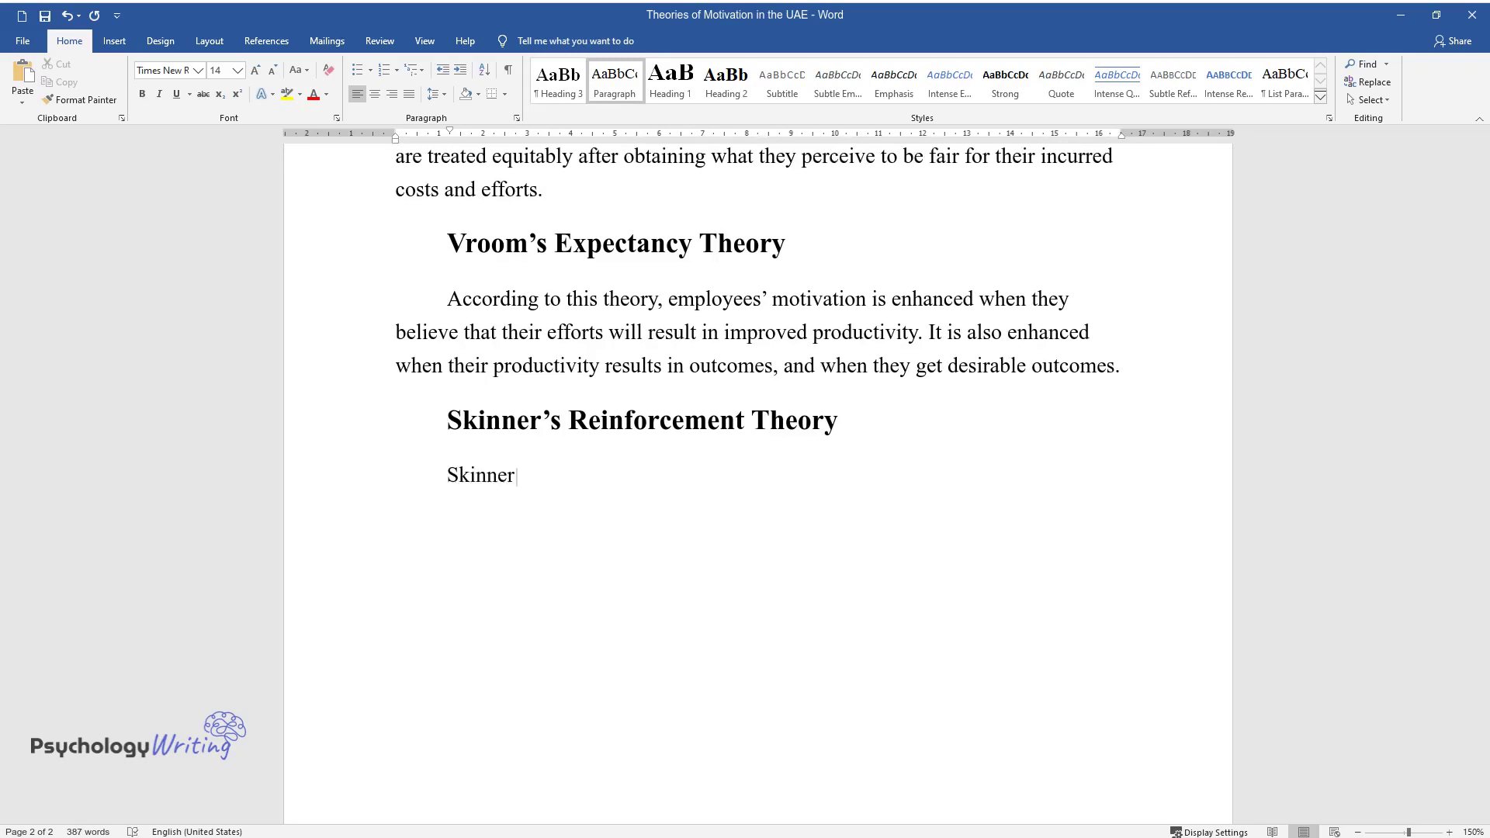
pyautogui.write(' uses the term operant conditionin')
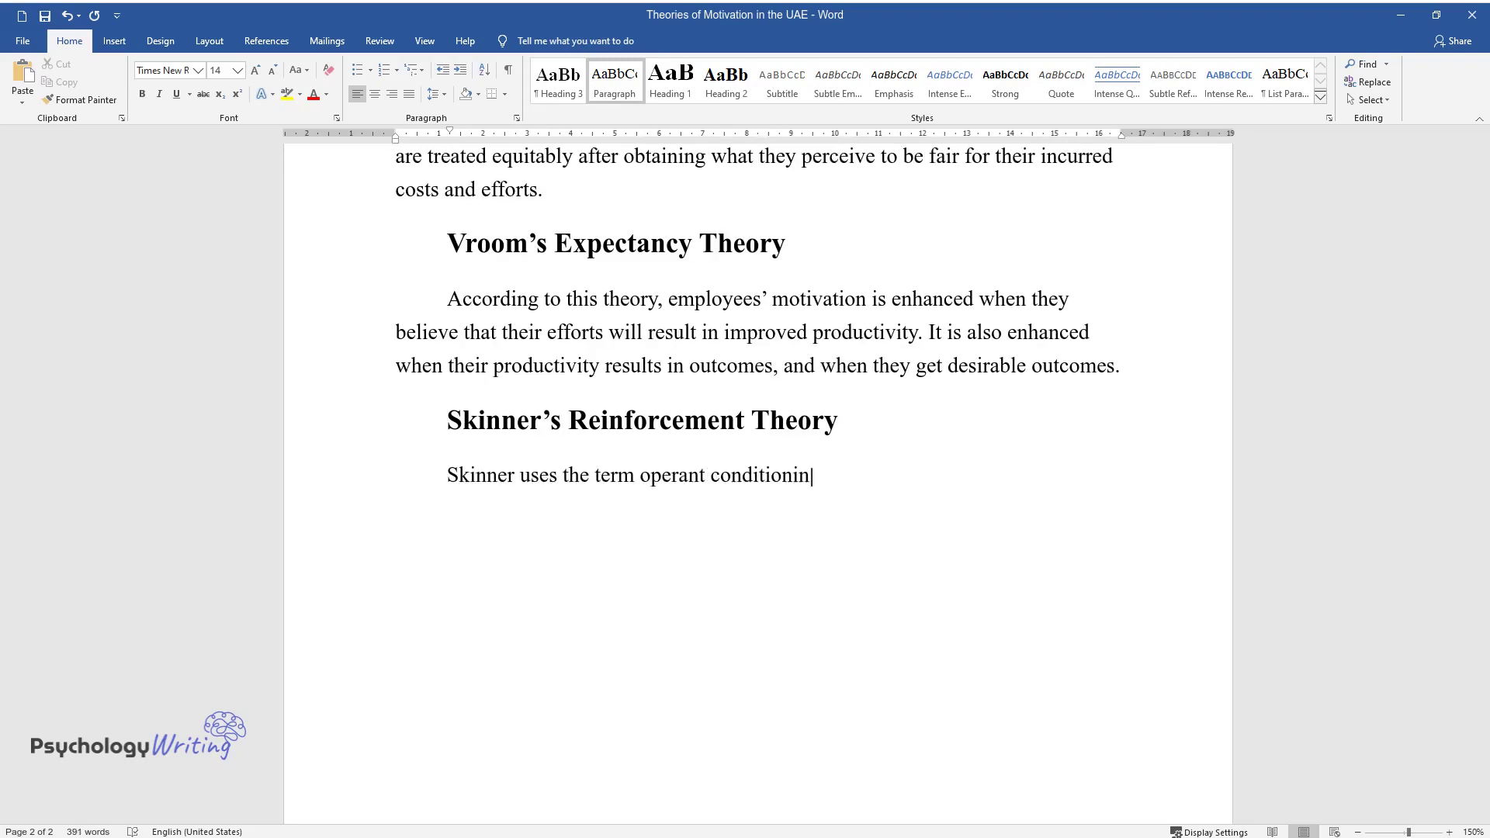
pyautogui.write('g to explain how behavior is devel')
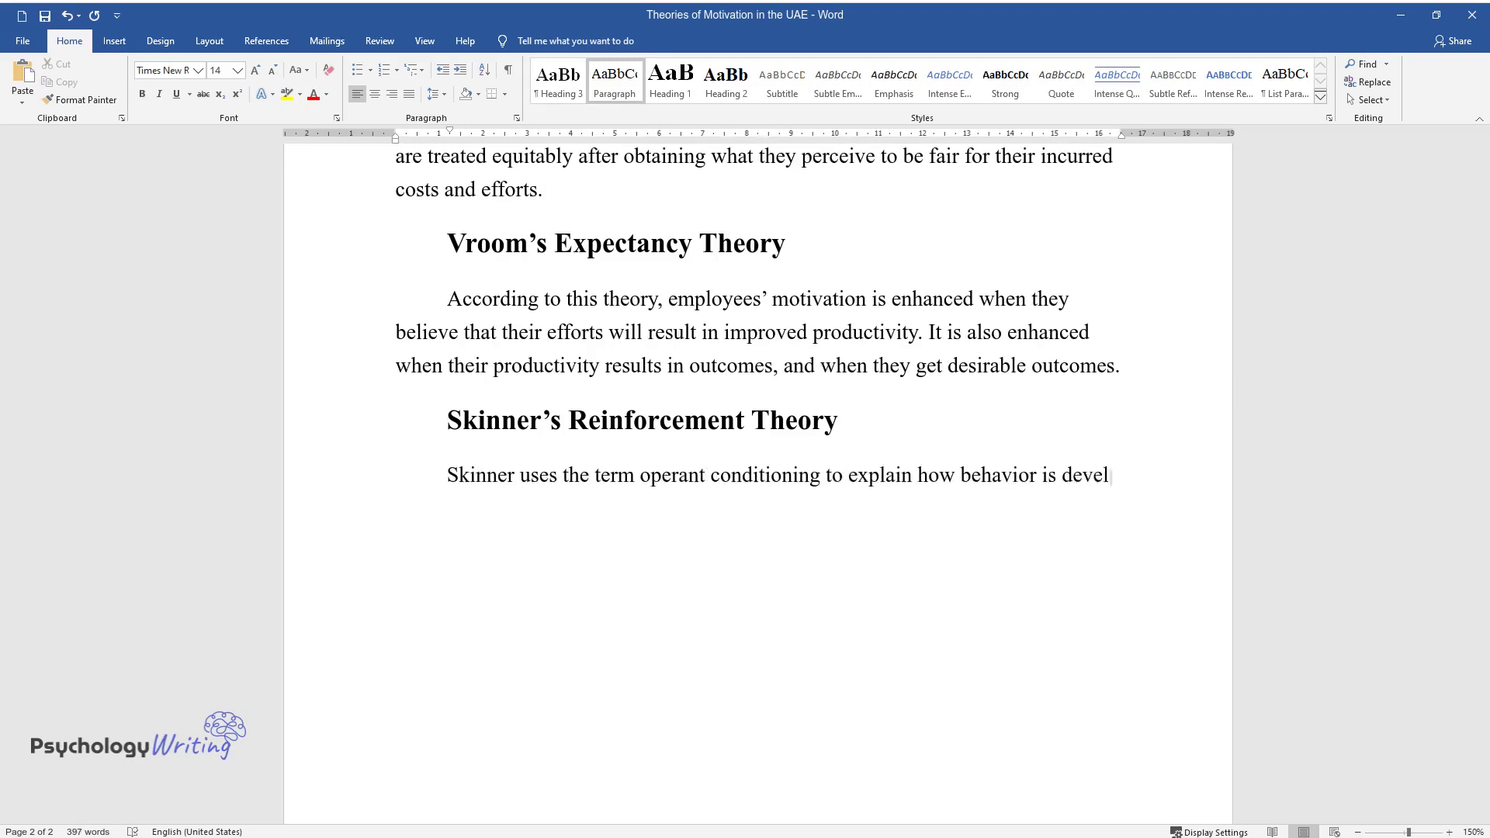
pyautogui.write('oped from its consequences. The d')
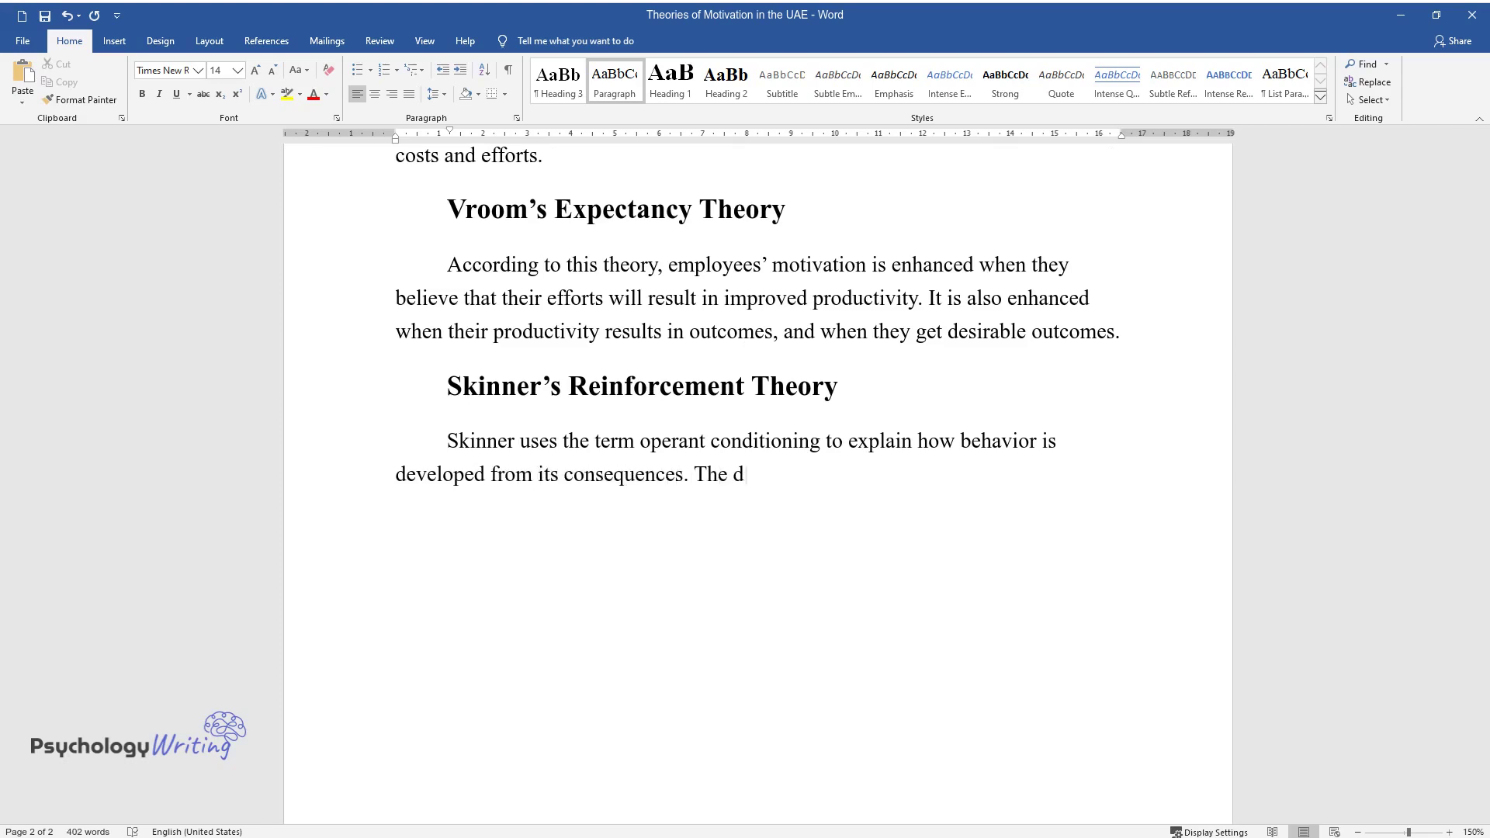
# Step: Continue the Skinner paragraph with "The different types of operant conditioning are reinforcing positively and negatively, reprimanding, and destruction."
pyautogui.write('ifferent types of operant conditio')
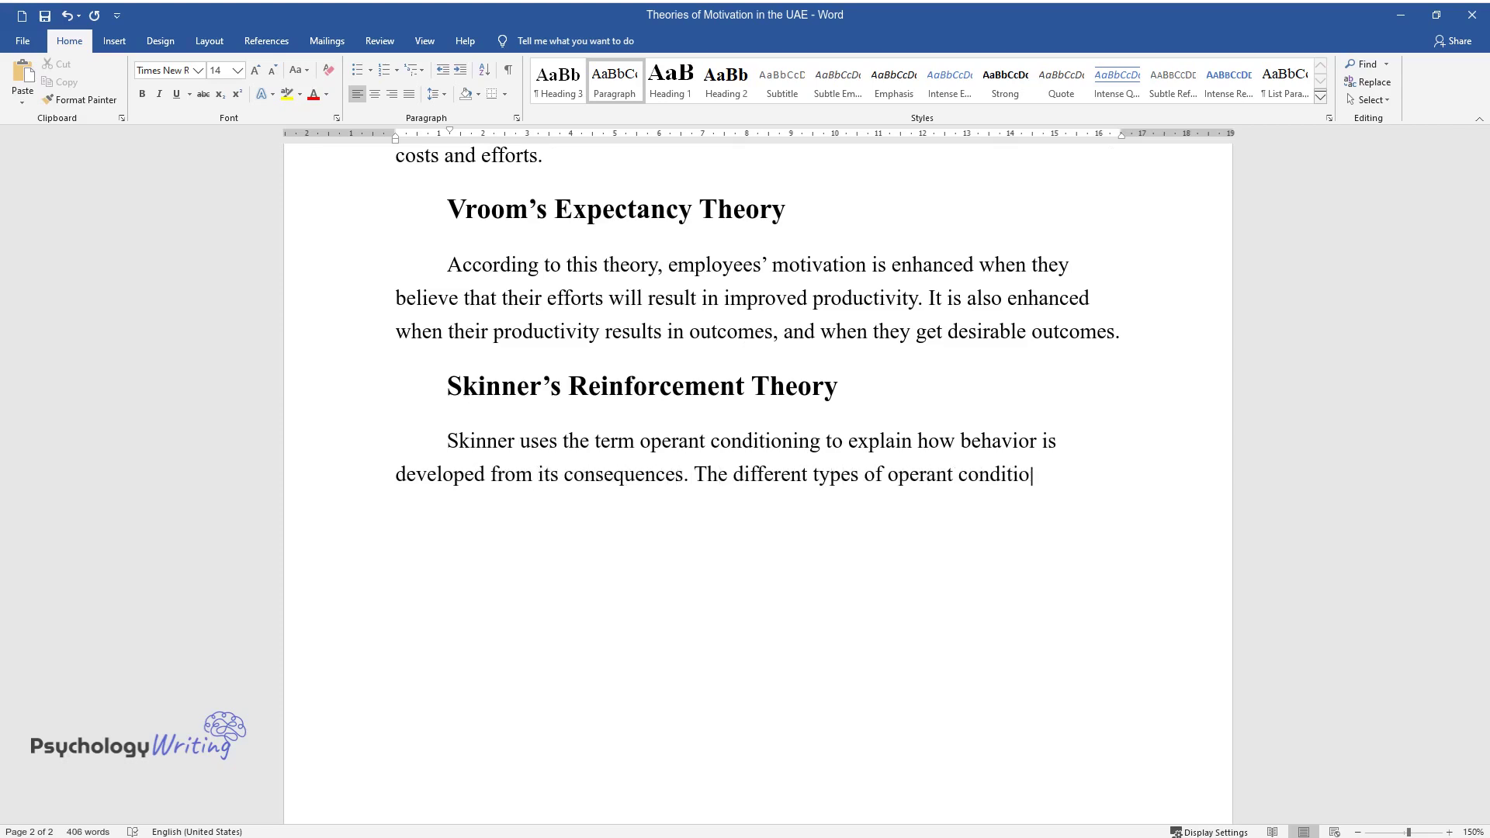
pyautogui.write('ning are reinforcing positively an')
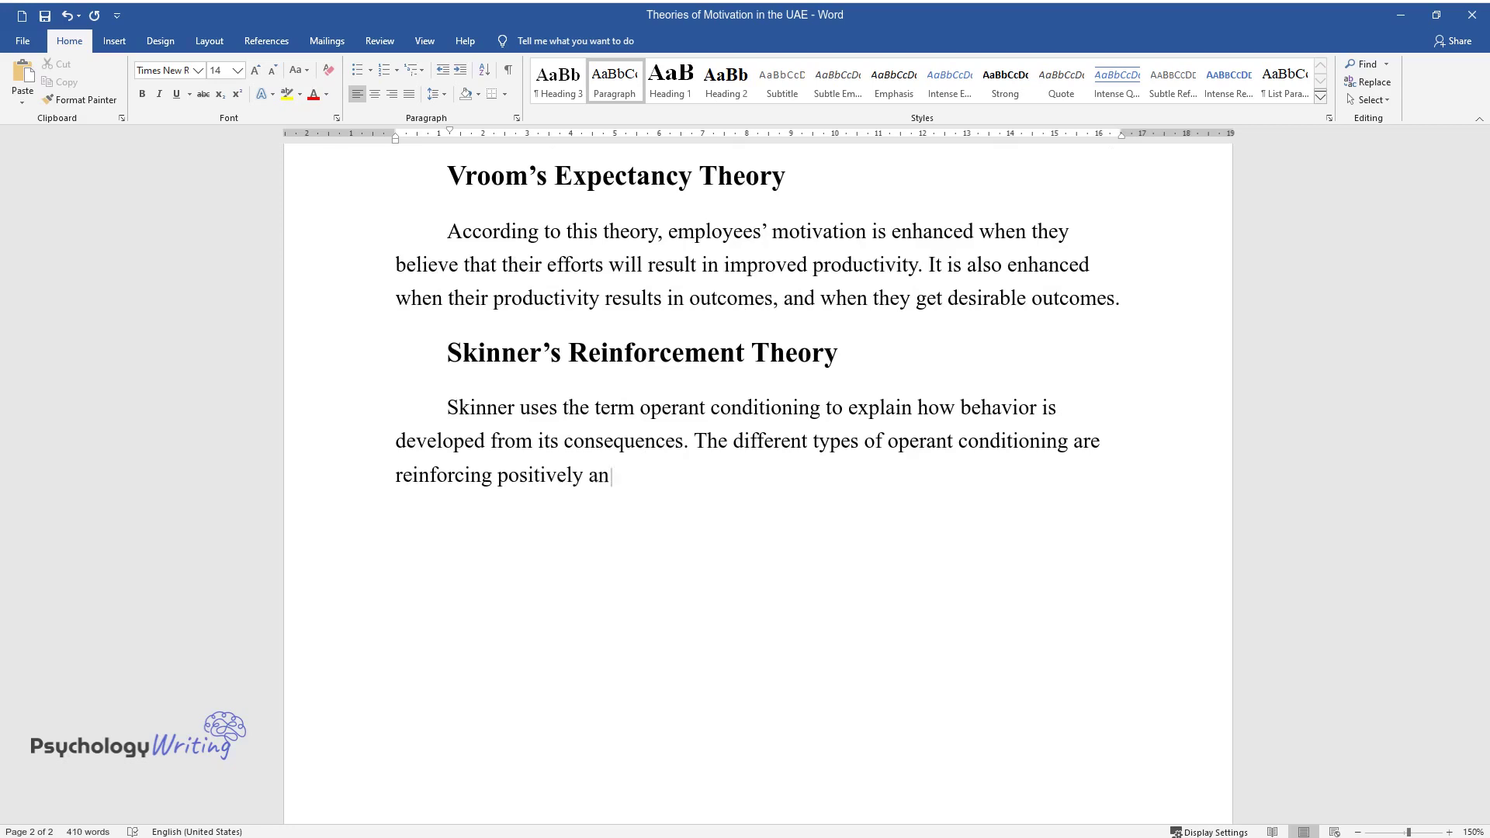
pyautogui.write('d negatively, reprimanding, and de')
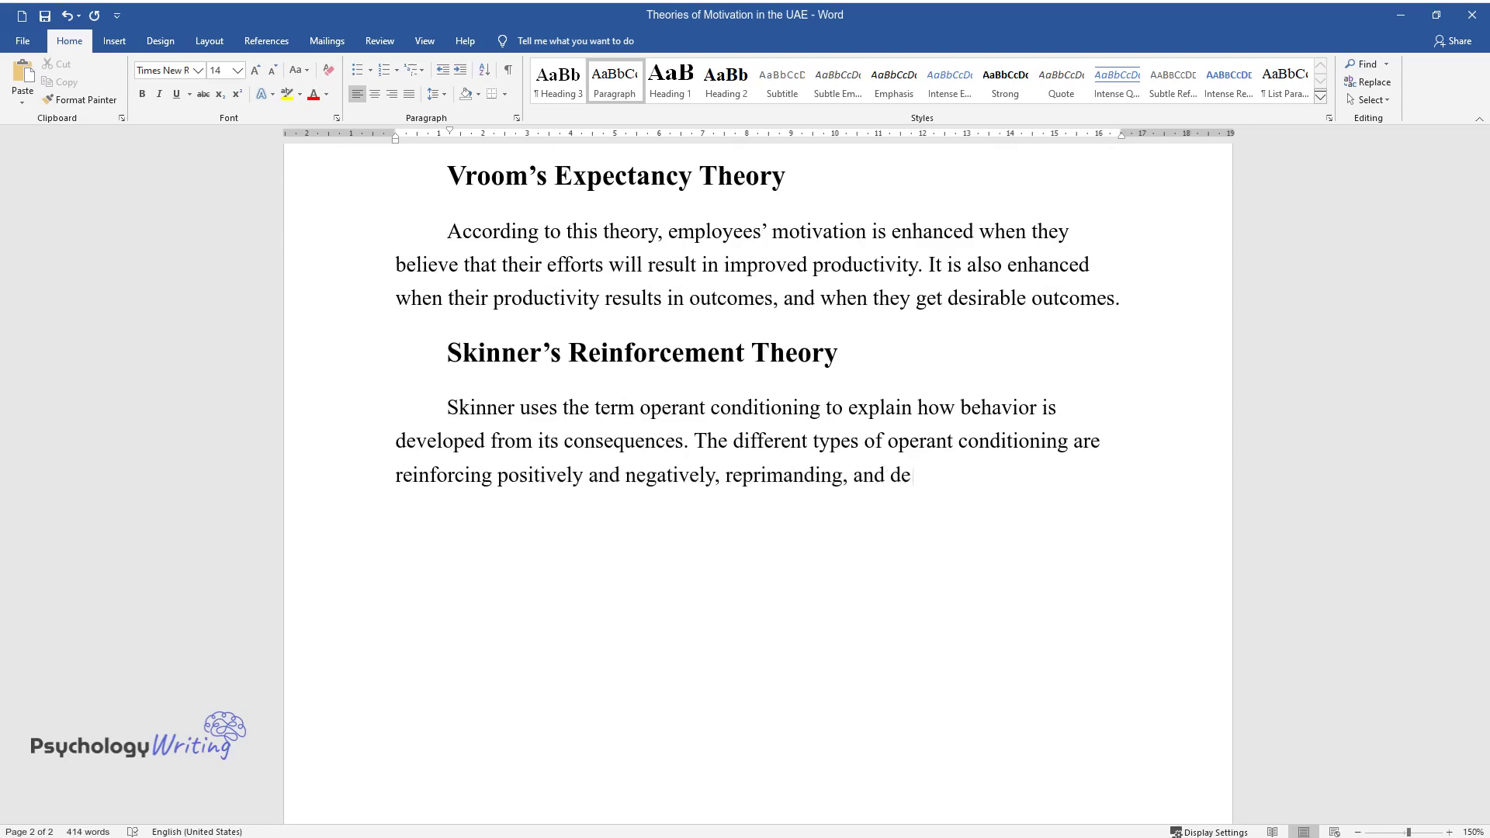
# Step: End the Skinner paragraph with "Both reinforcements lead to strong actions while reprimanding, and destruction cause weak behavior."
pyautogui.write('struction. Both reinforcements lea')
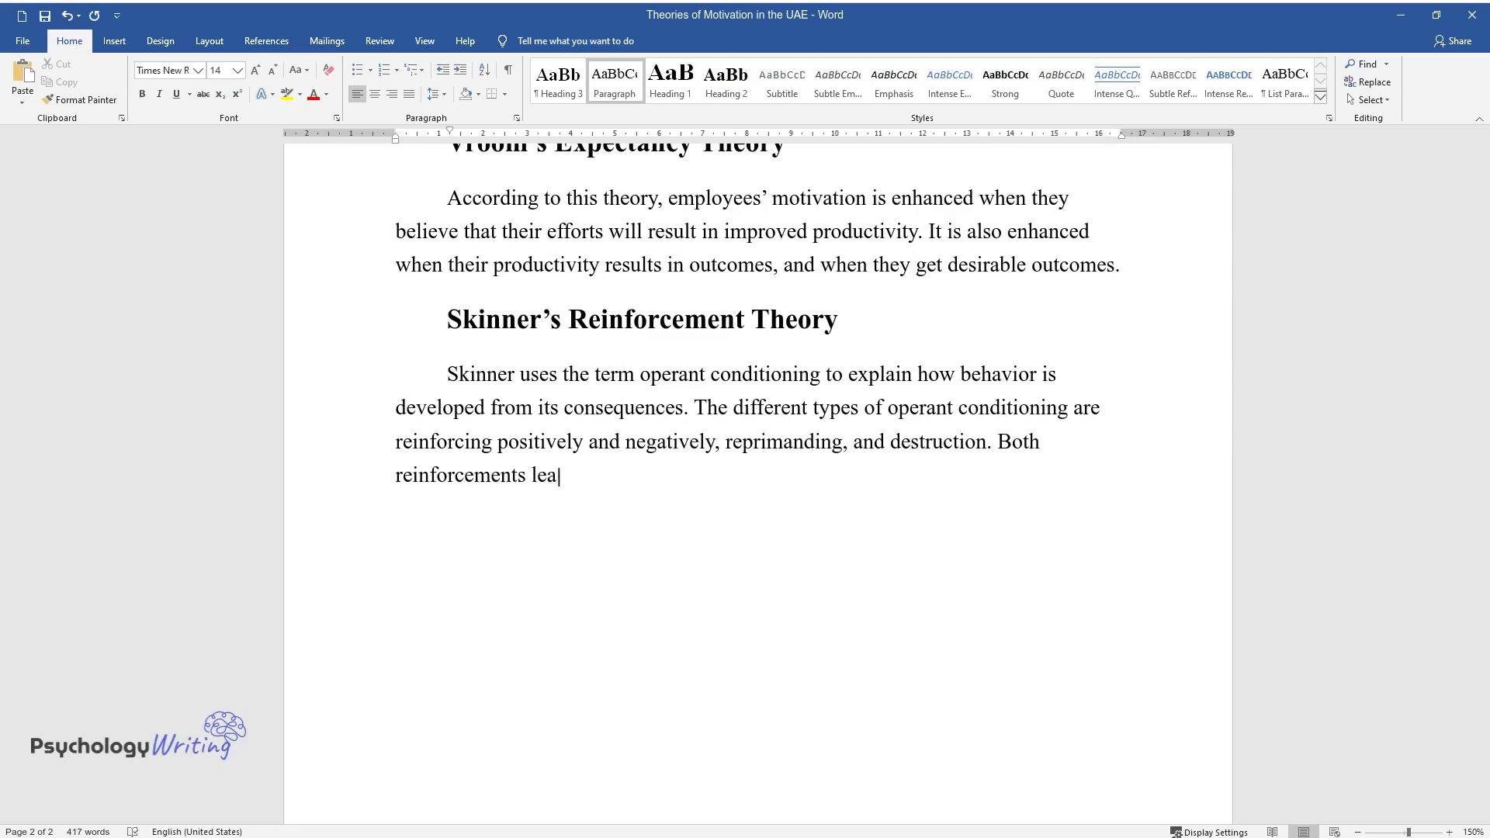
pyautogui.write('d to strong actions while repriman')
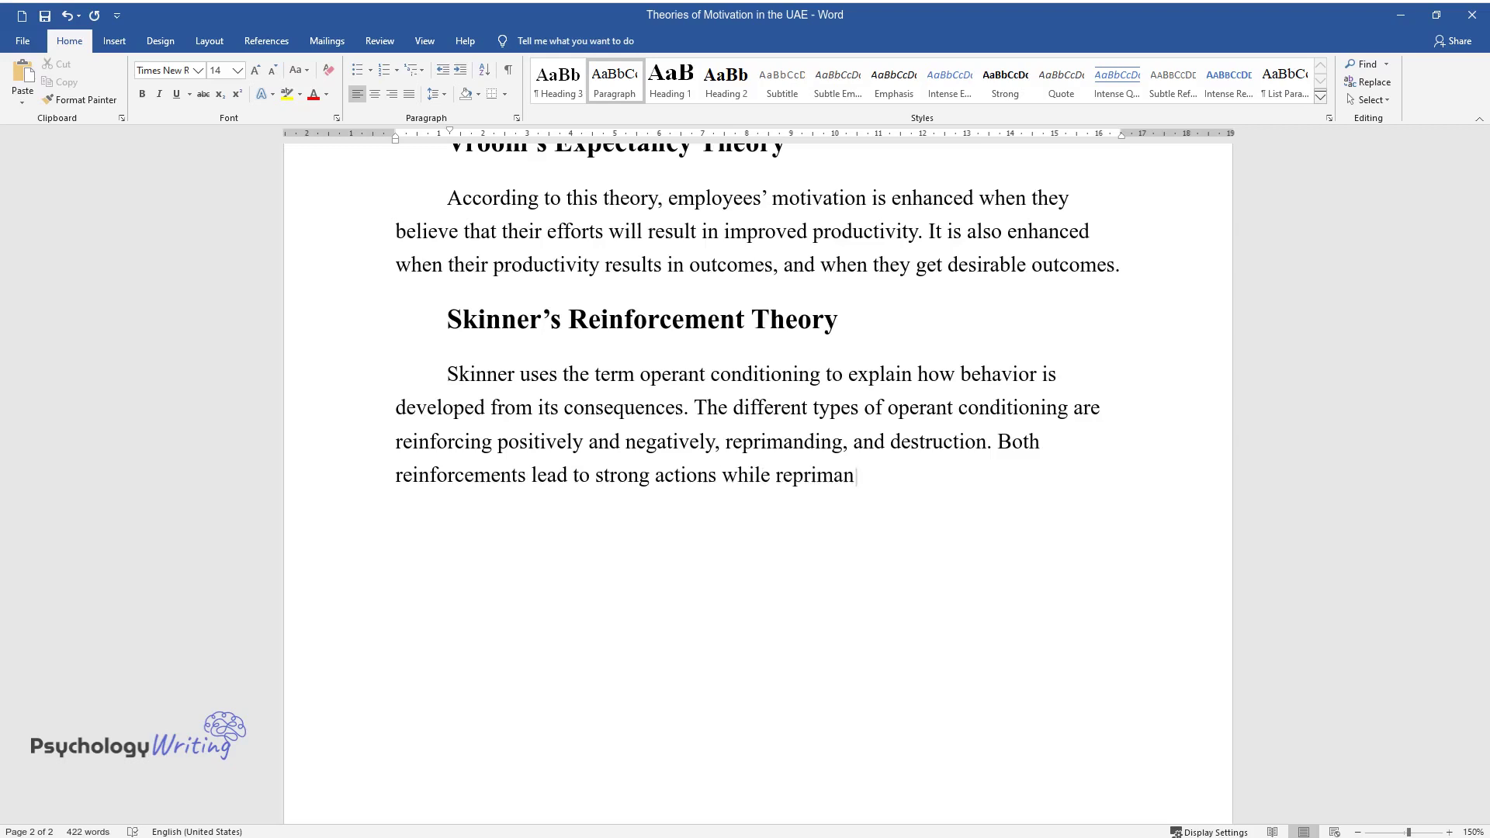
pyautogui.write('ding, and destruction cause weak behavior.')
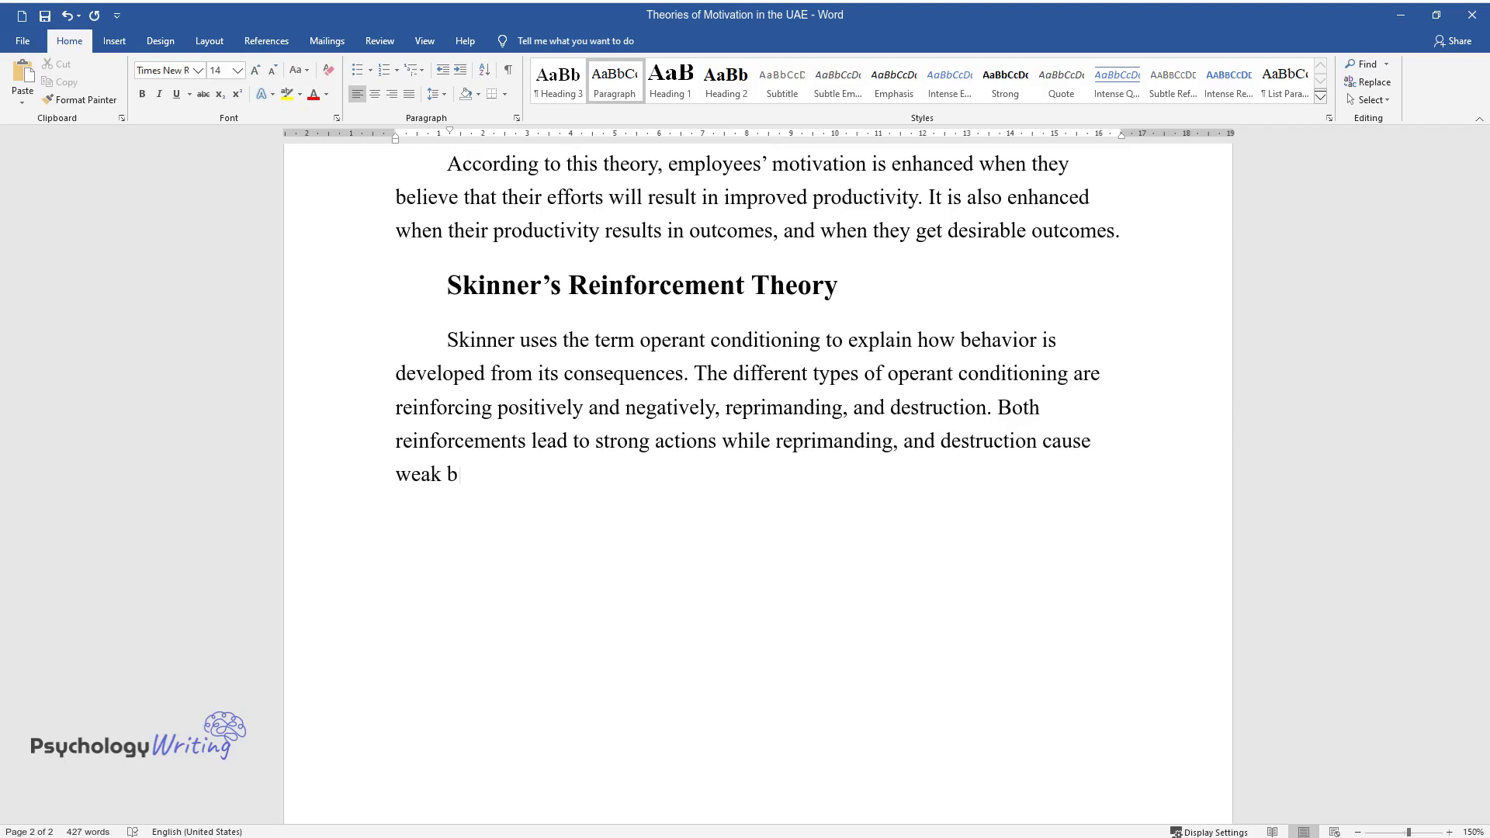
# Step: Add the subheading "Locke’s Goal Setting Theory" in the Heading 3 style below the Skinner paragraph
pyautogui.press('Return')
pyautogui.write("Locke's Goal Setting Theory")
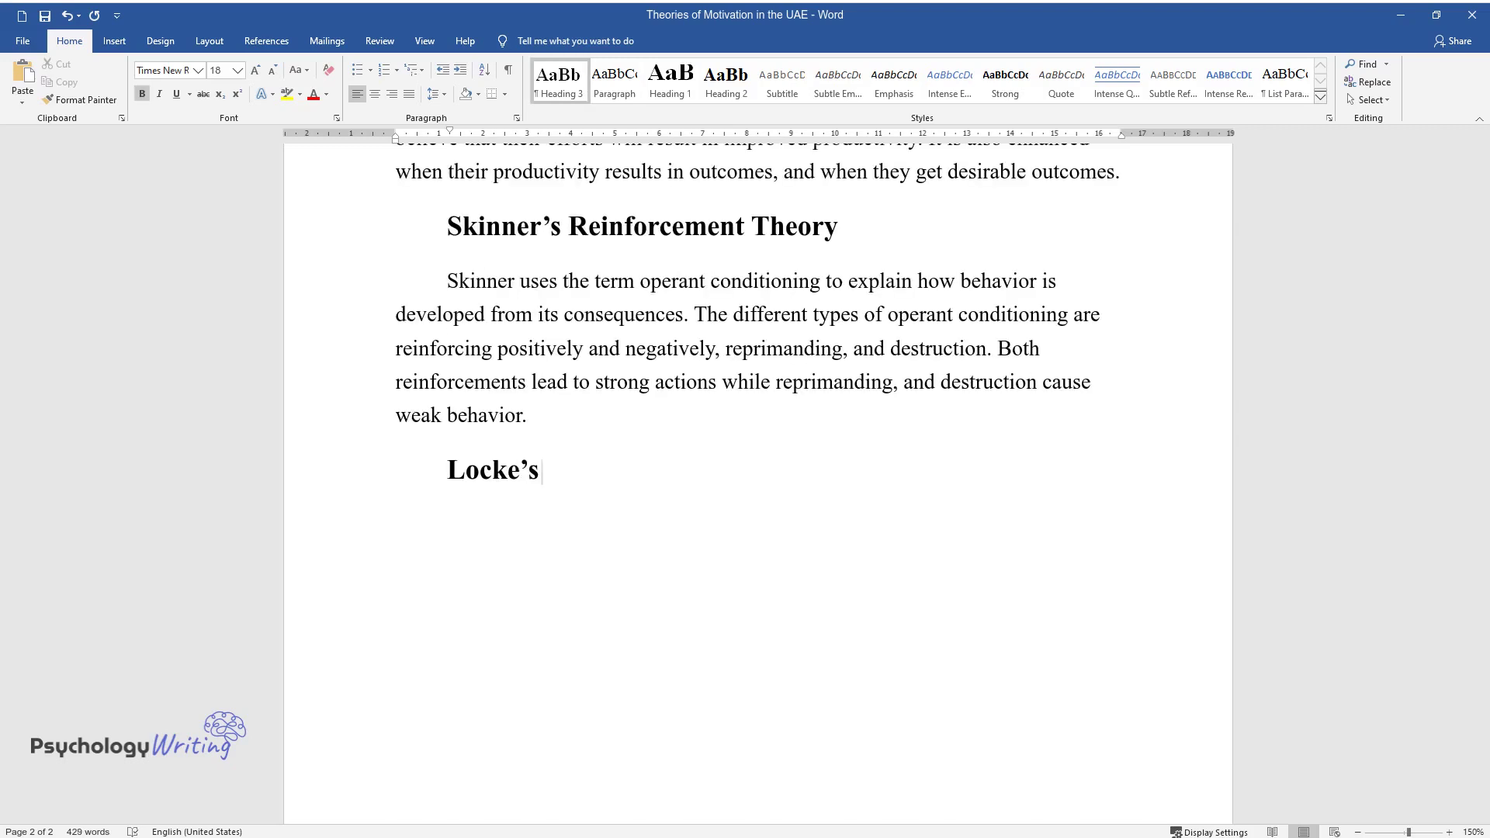
pyautogui.press('Return')
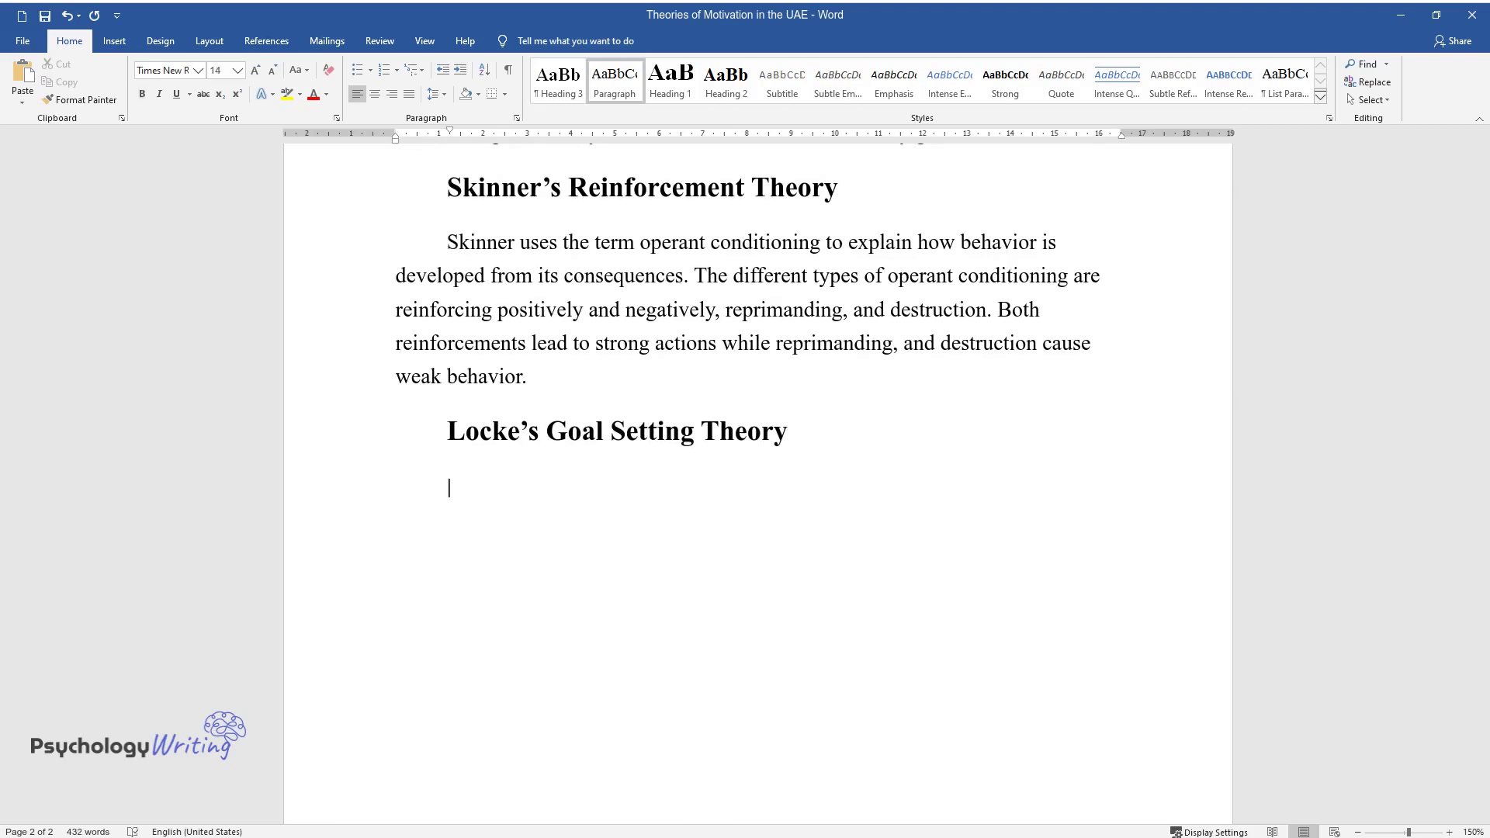
# Step: Write under the Locke subheading: "The theory provides that motivation is dependent on the development of specific, challenging performance goals and commitment to these aims."
pyautogui.write('The theory provides that ')
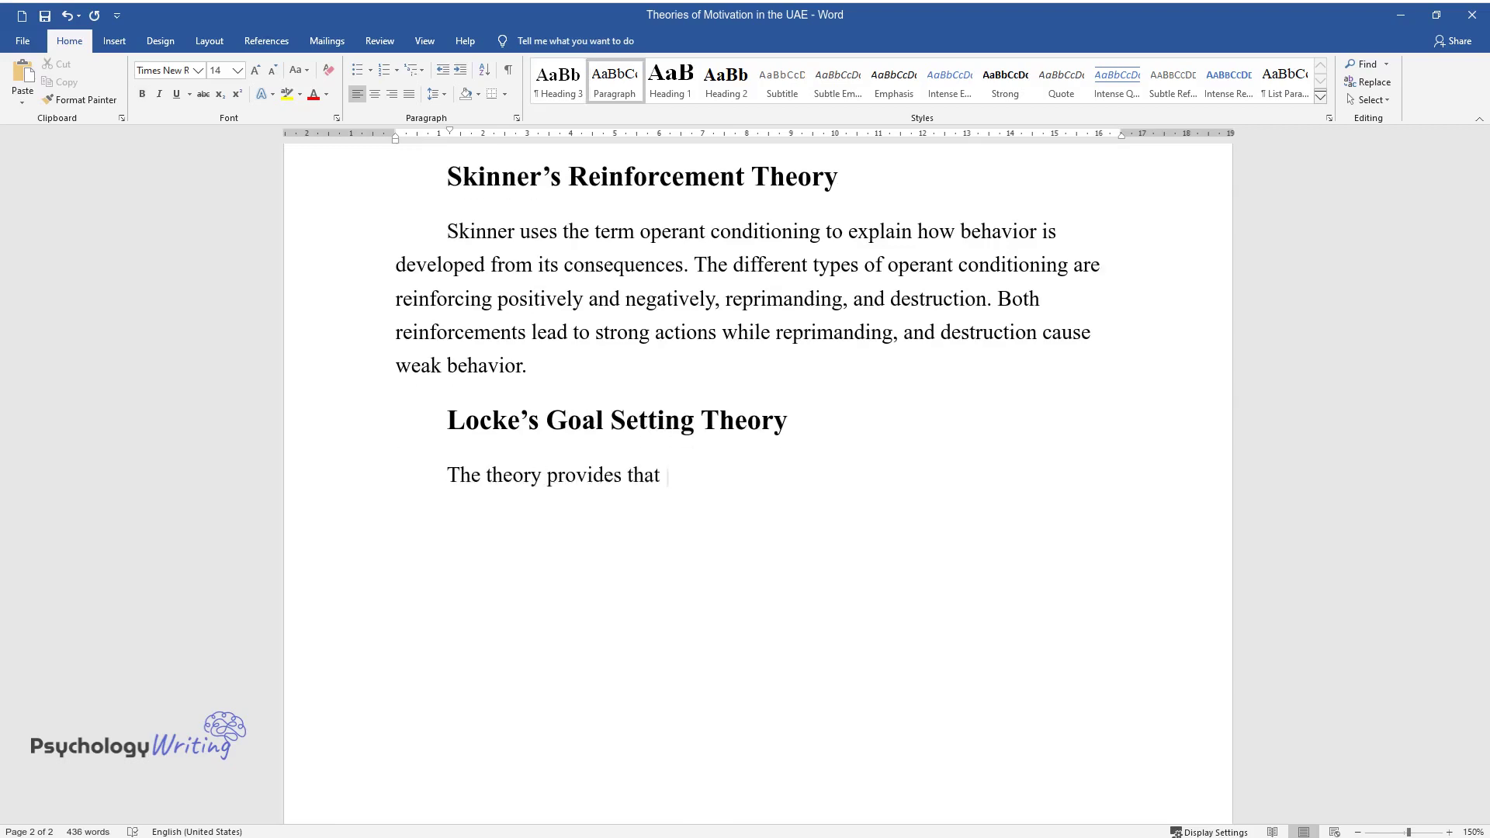
pyautogui.write('motivation is dependent on the devel')
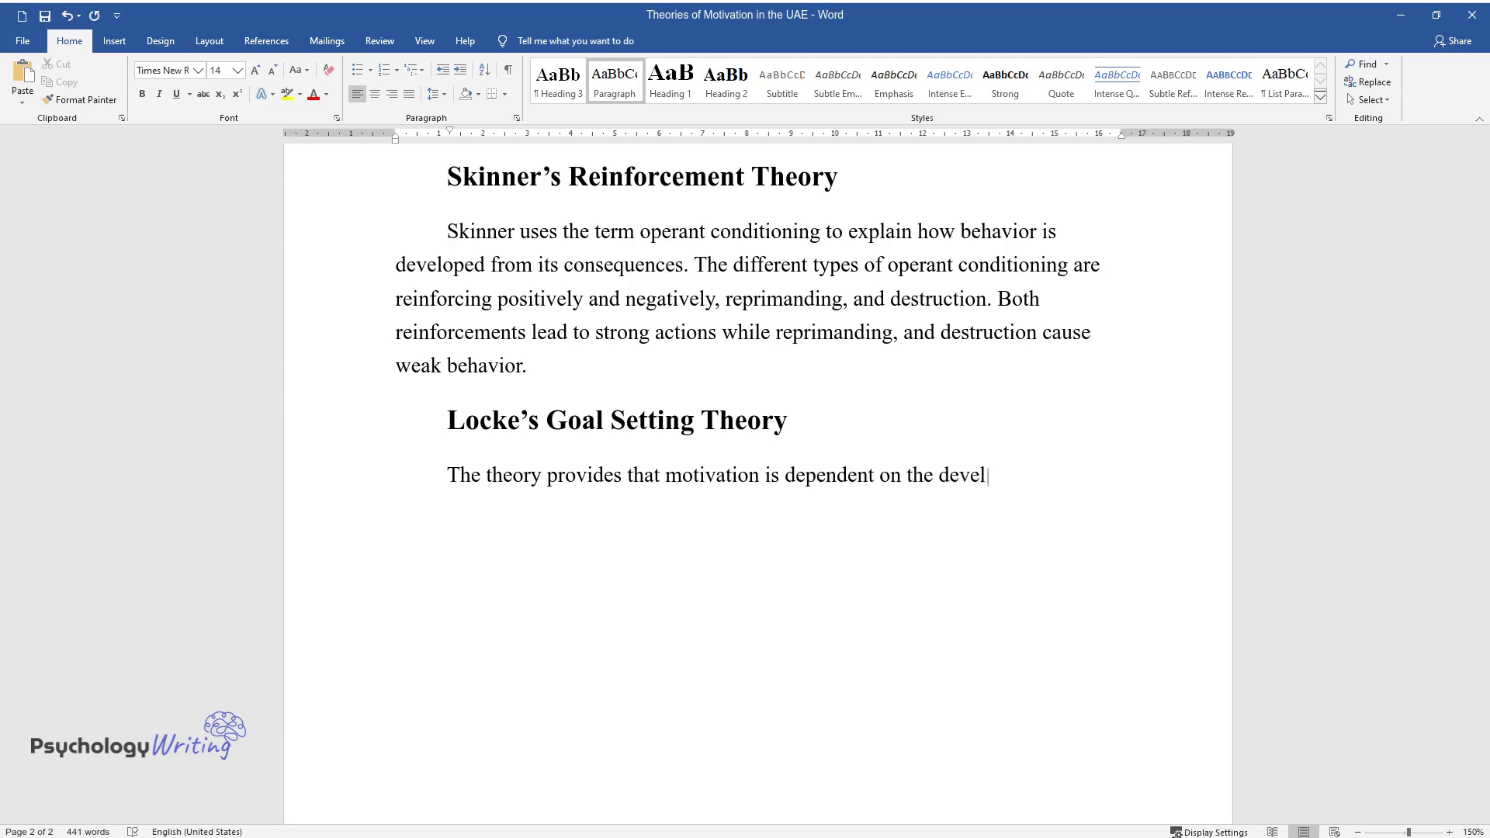
pyautogui.write('opment of specific, challeng')
pyautogui.write('ing perf')
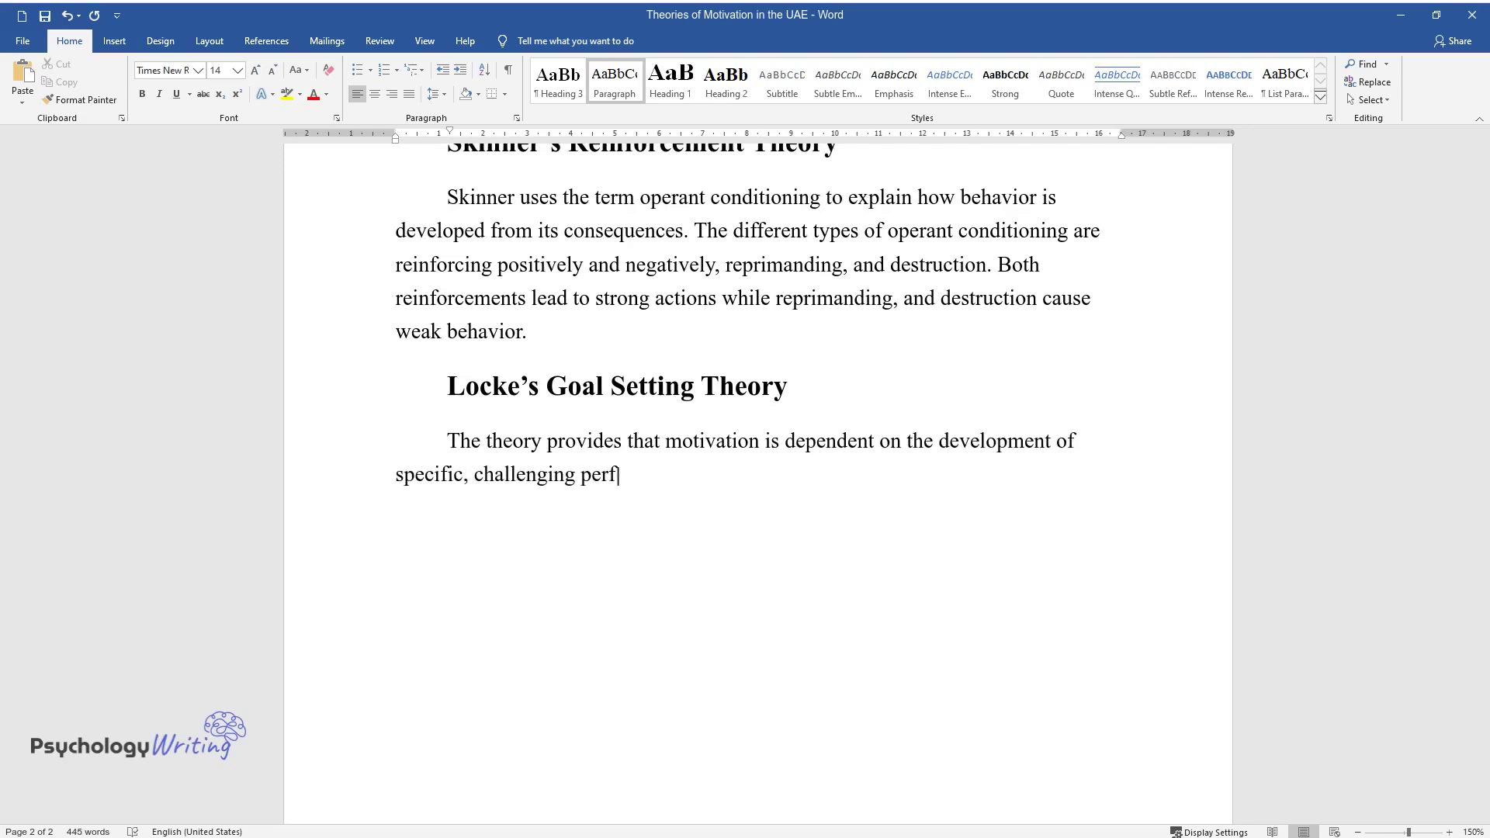
pyautogui.write('ormance goals and commitment to thes')
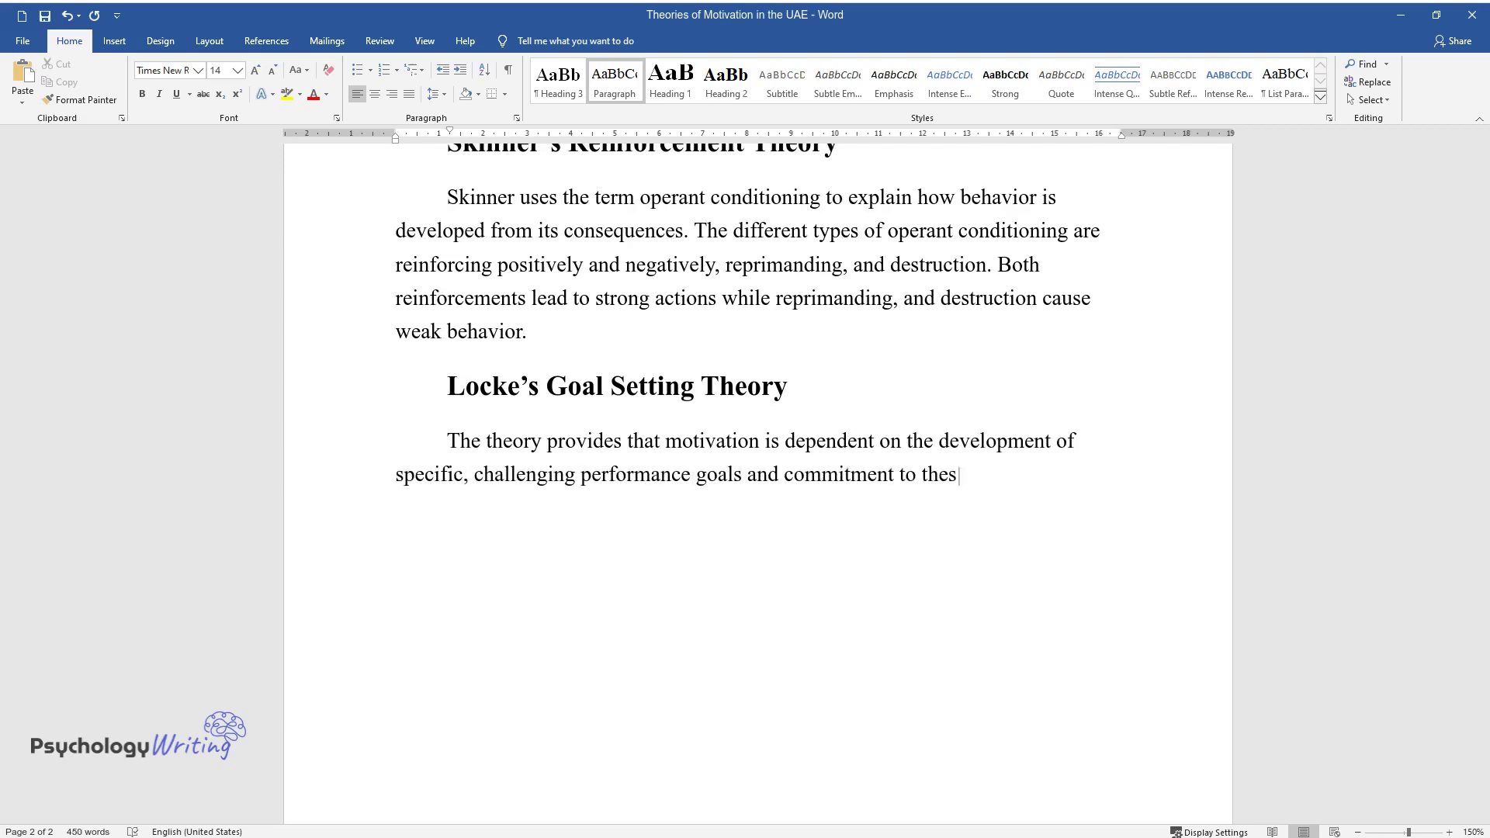
# Step: End the Locke paragraph with "Set goals drive behavior while the achievement of the goals further motivates people to perform."
pyautogui.write('e aims. Set goals drive beha')
pyautogui.write('vior whi')
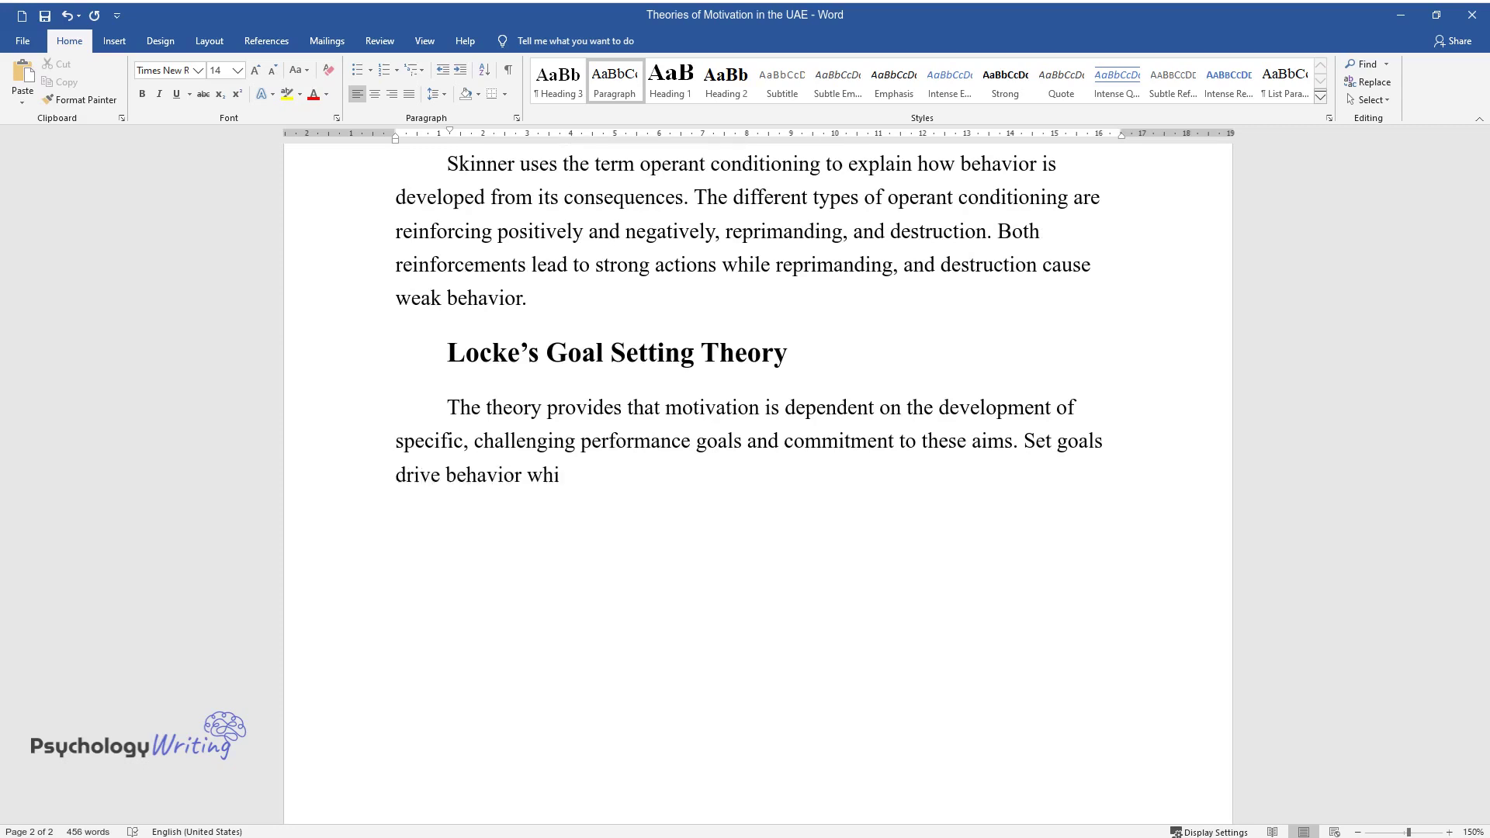
pyautogui.write('le the achievement of the goals furthe')
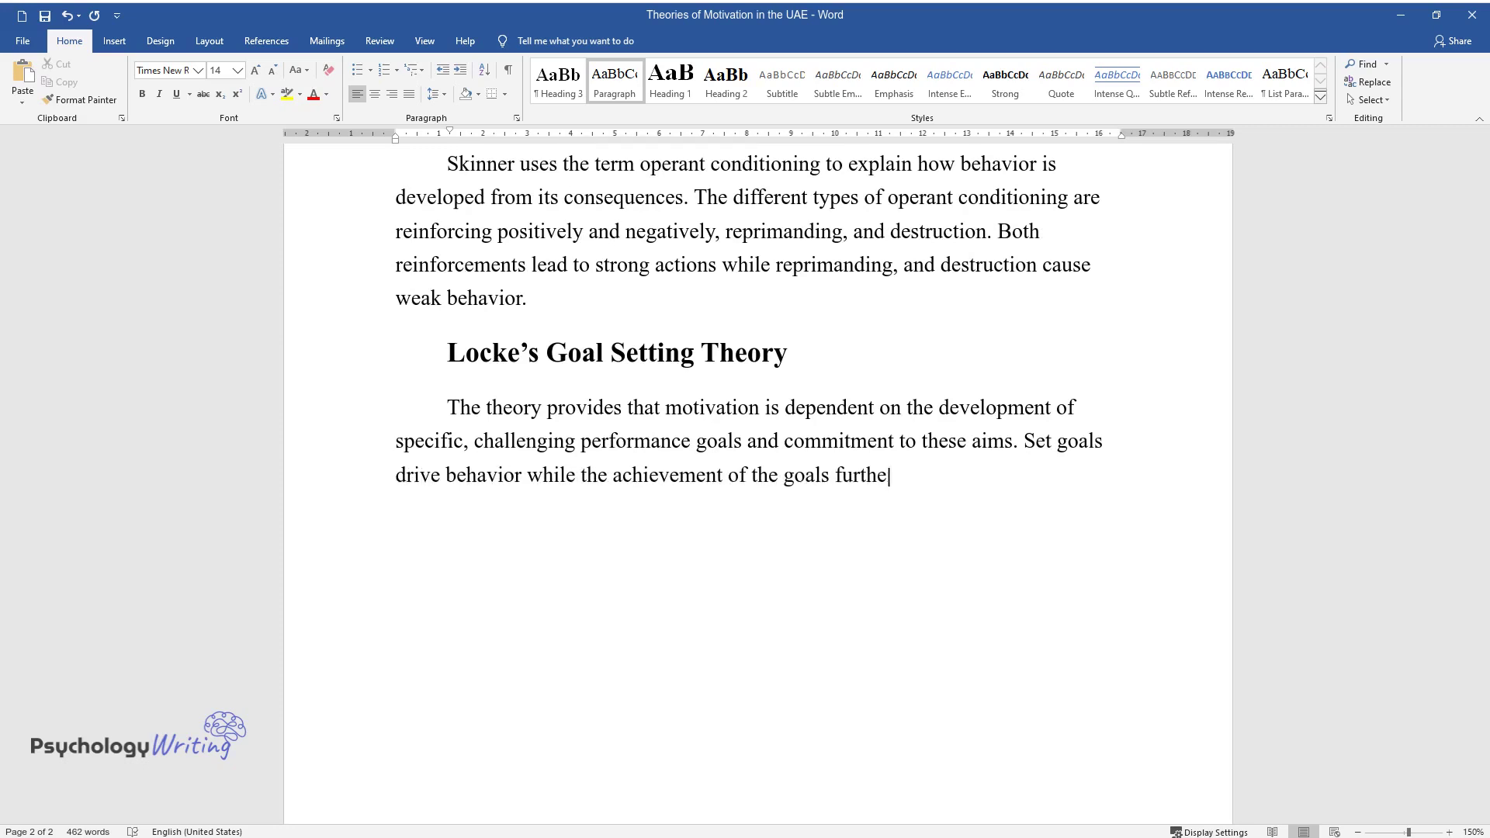
pyautogui.write('r motivates people to perform.')
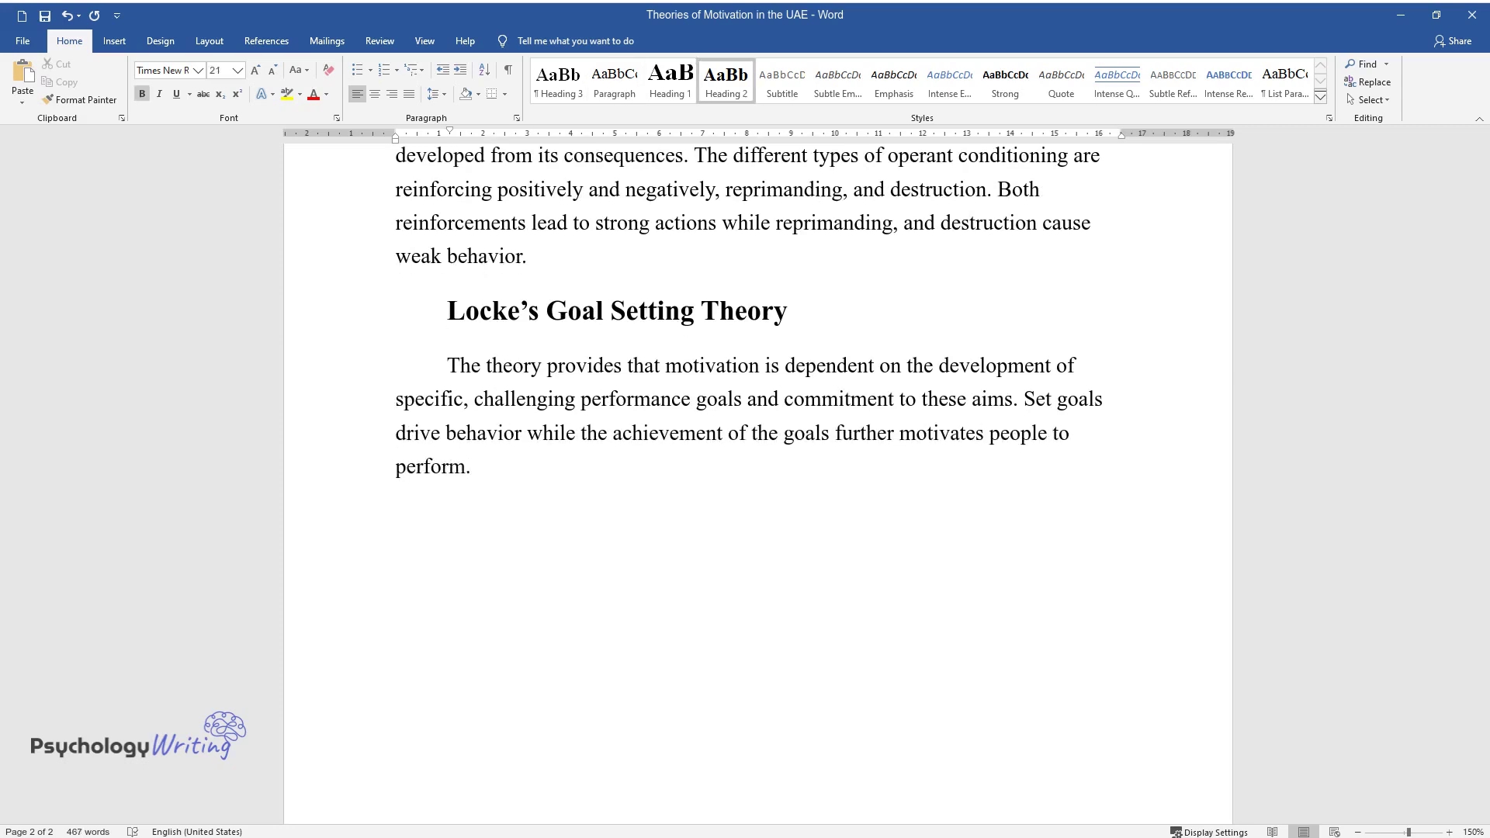
# Step: Add the heading "Etihad Airways Employees’ Motivation" in the Heading 2 style below the Locke paragraph
pyautogui.write('Etihad Airways E')
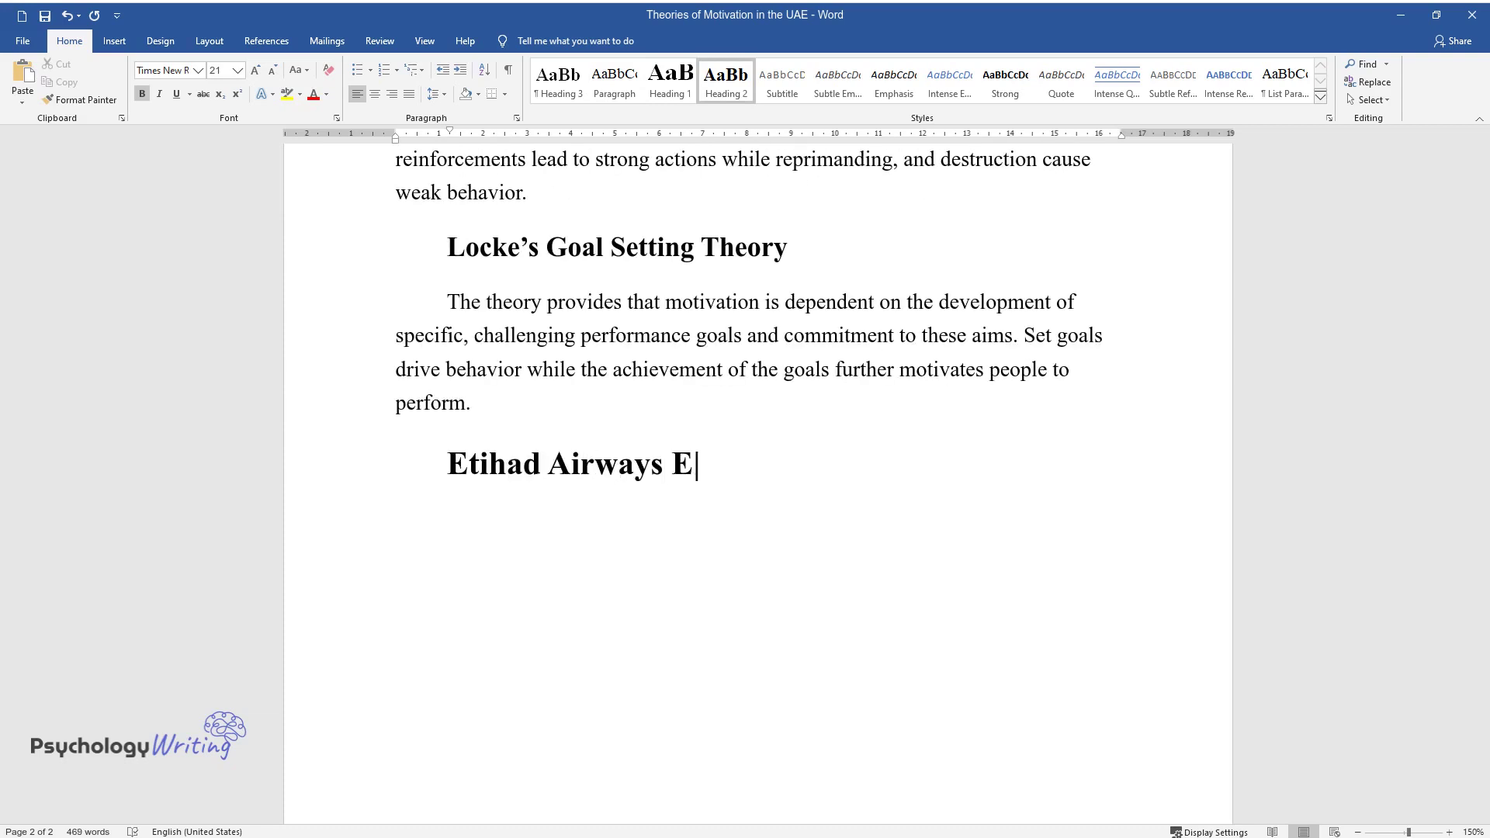
pyautogui.write("mployees' Motivation")
pyautogui.press('Return')
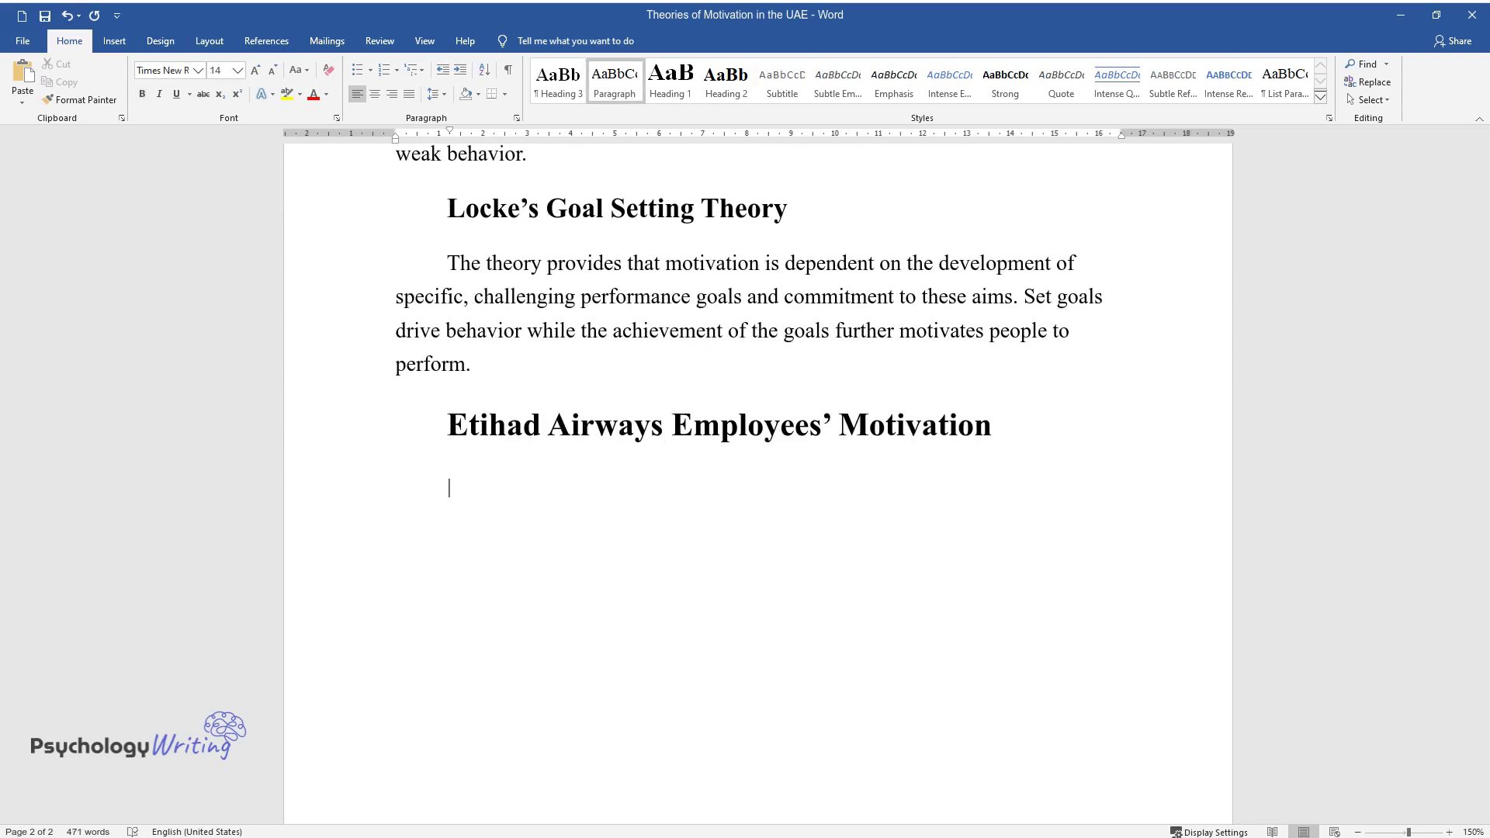
# Step: Begin the Etihad paragraph with "Etihad Airways has more than 22,000 employees across the globe who it motivates by providing opportunities for development, and internal promotions"
pyautogui.write('Etihad Airways ha')
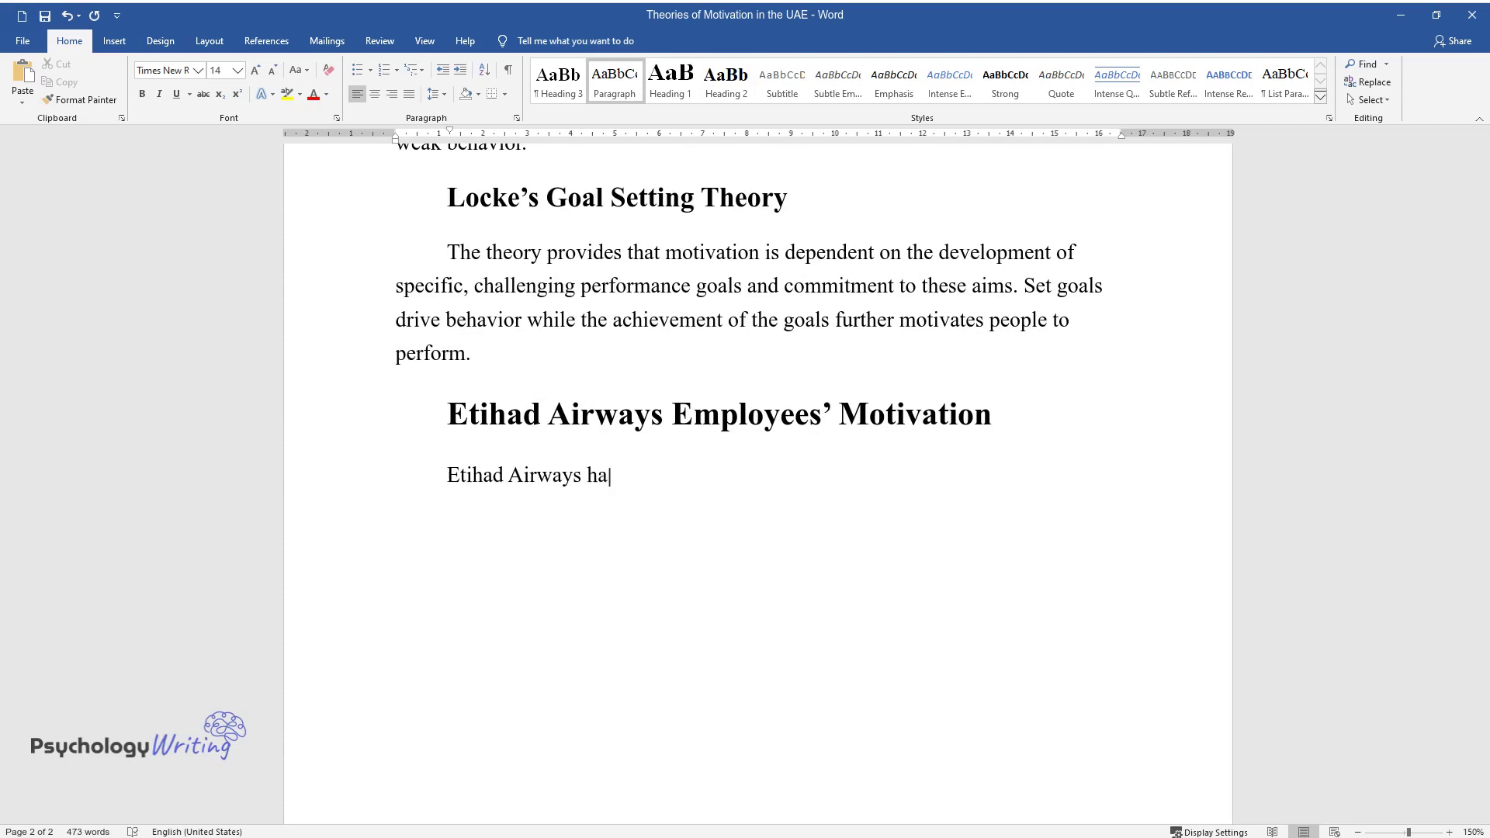
pyautogui.write('s more than 22,000 employees acro')
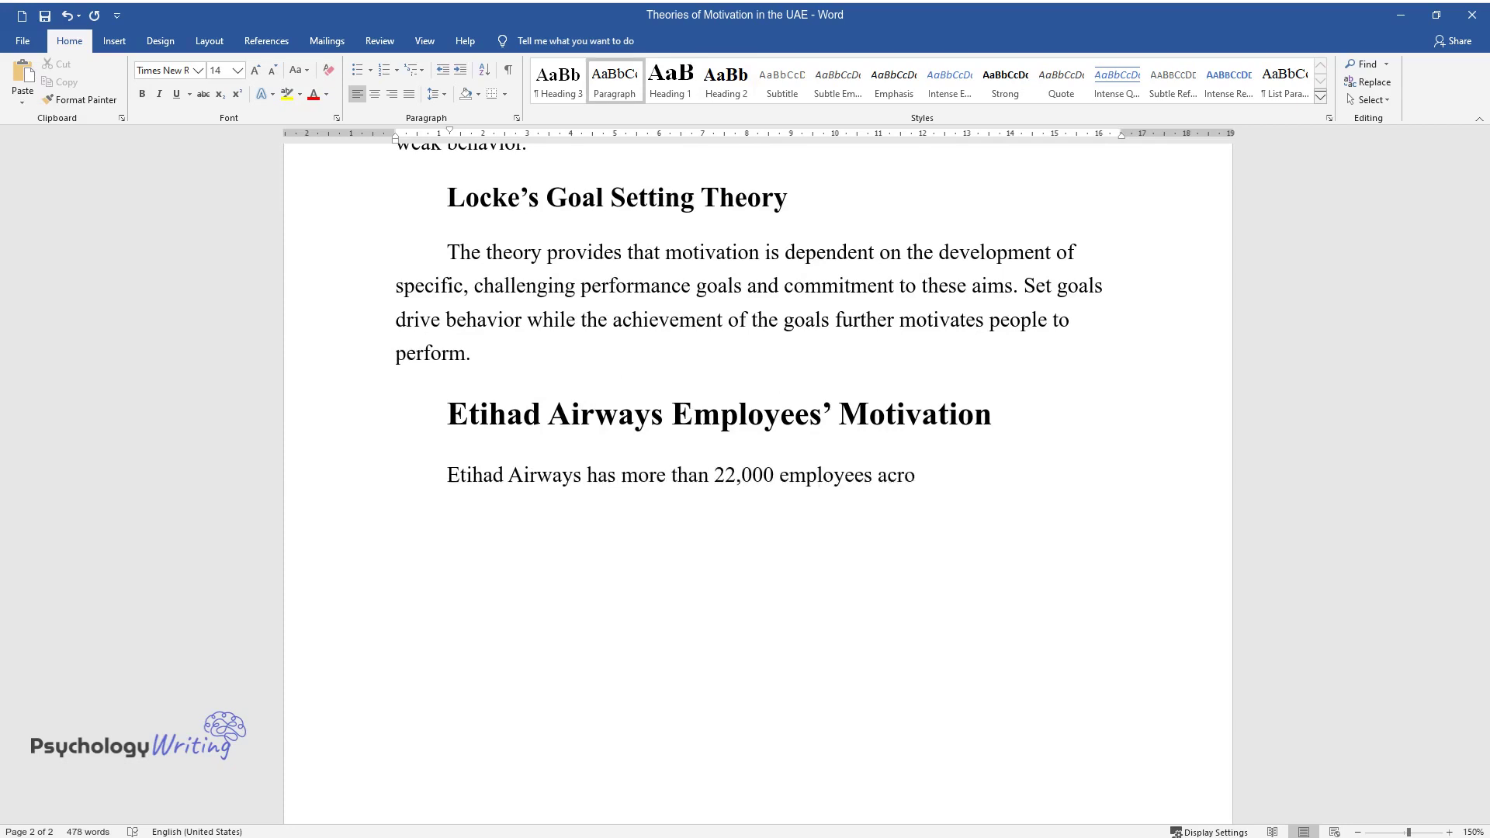
pyautogui.write('ss the globe who it motiv')
pyautogui.write('ates by ')
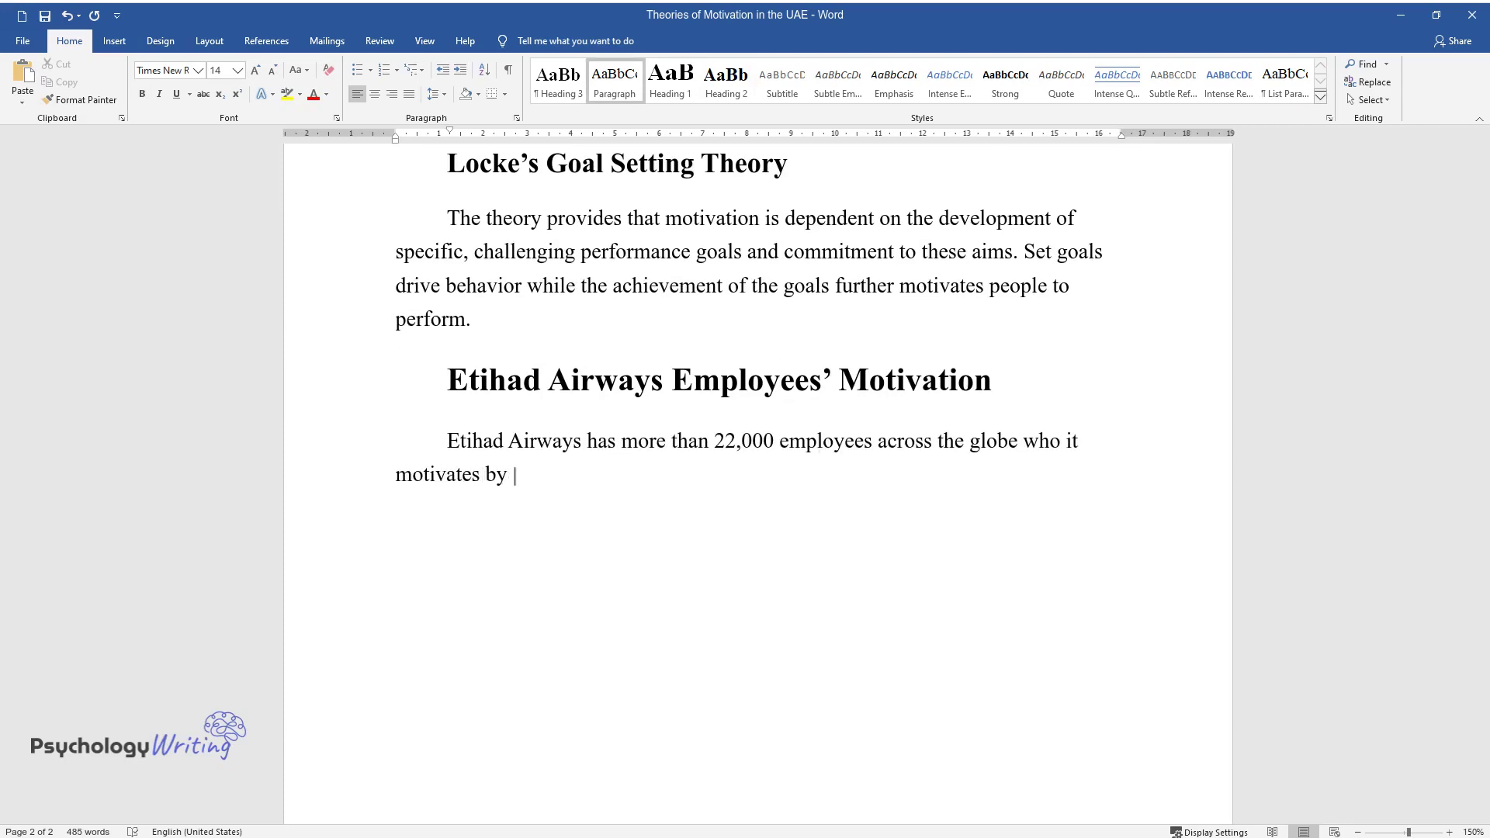
pyautogui.write('providing opportunities for develo')
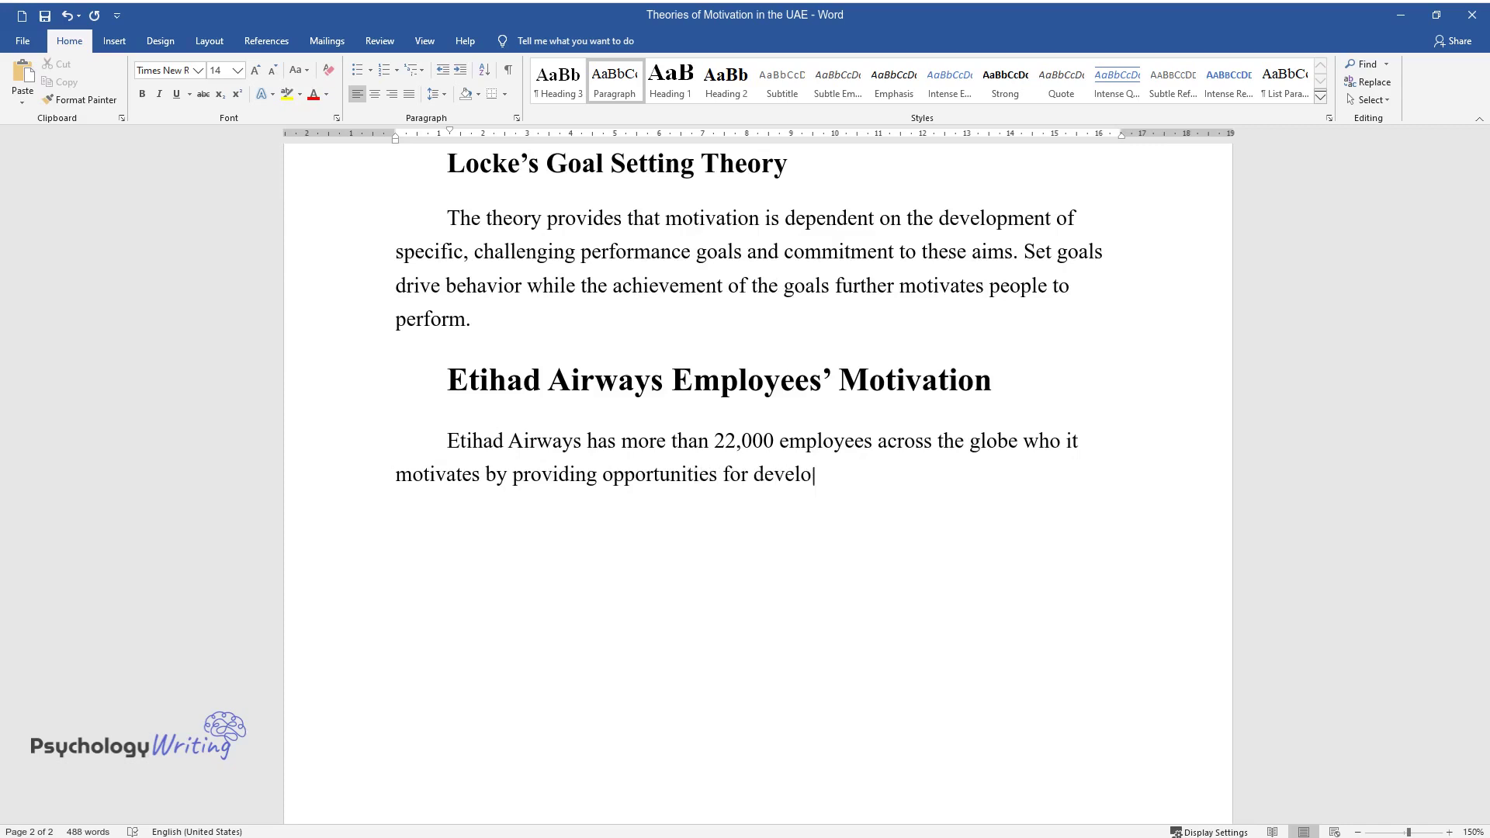
pyautogui.write('pment, and internal promotions an')
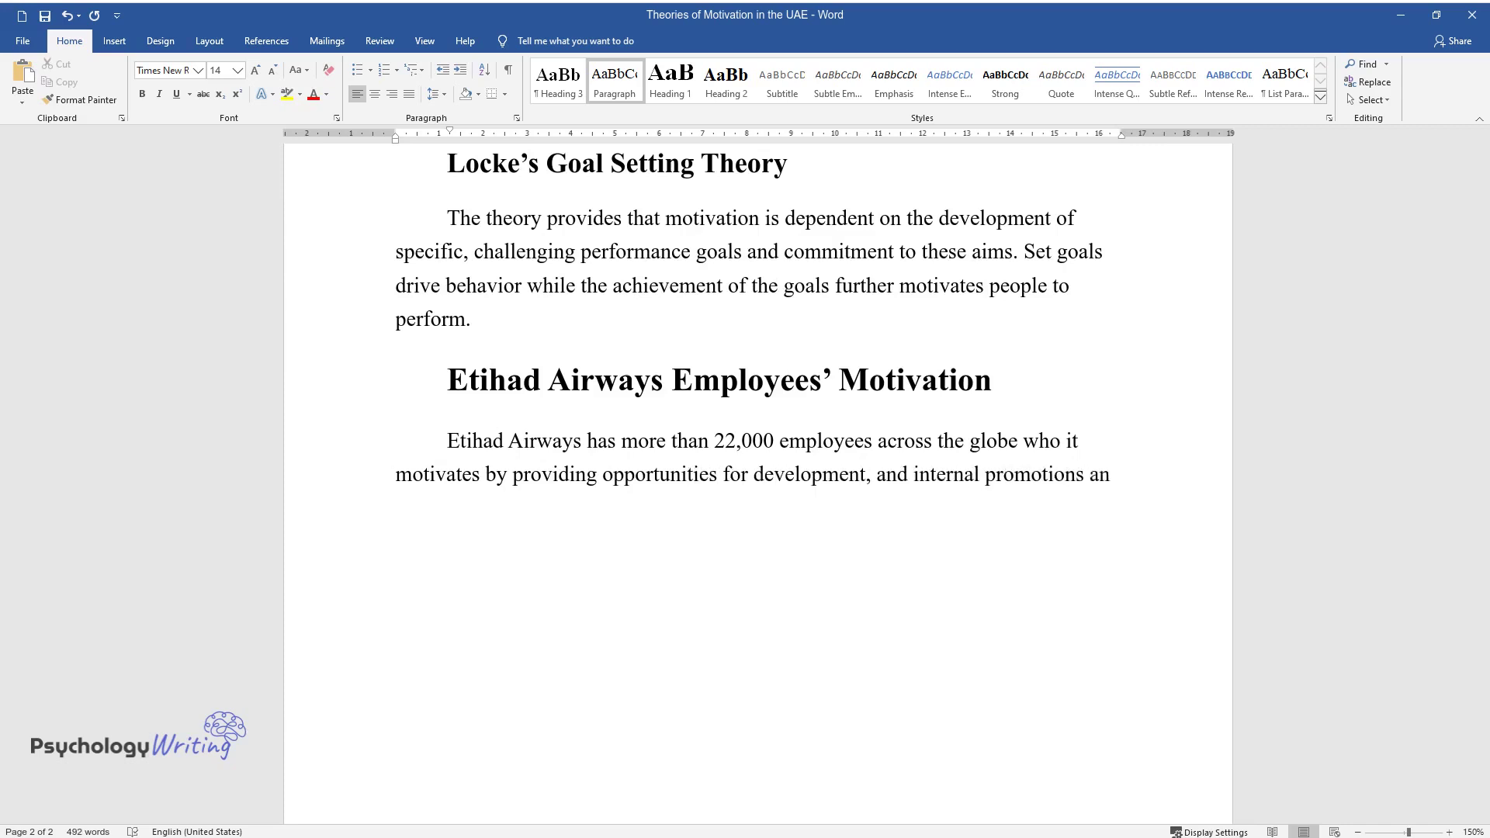
# Step: Continue the Etihad paragraph with "and employing a culture of performance, reward, and recognition. The company has different employee development programs that boost staff morale."
pyautogui.write('d employing a culture of performa')
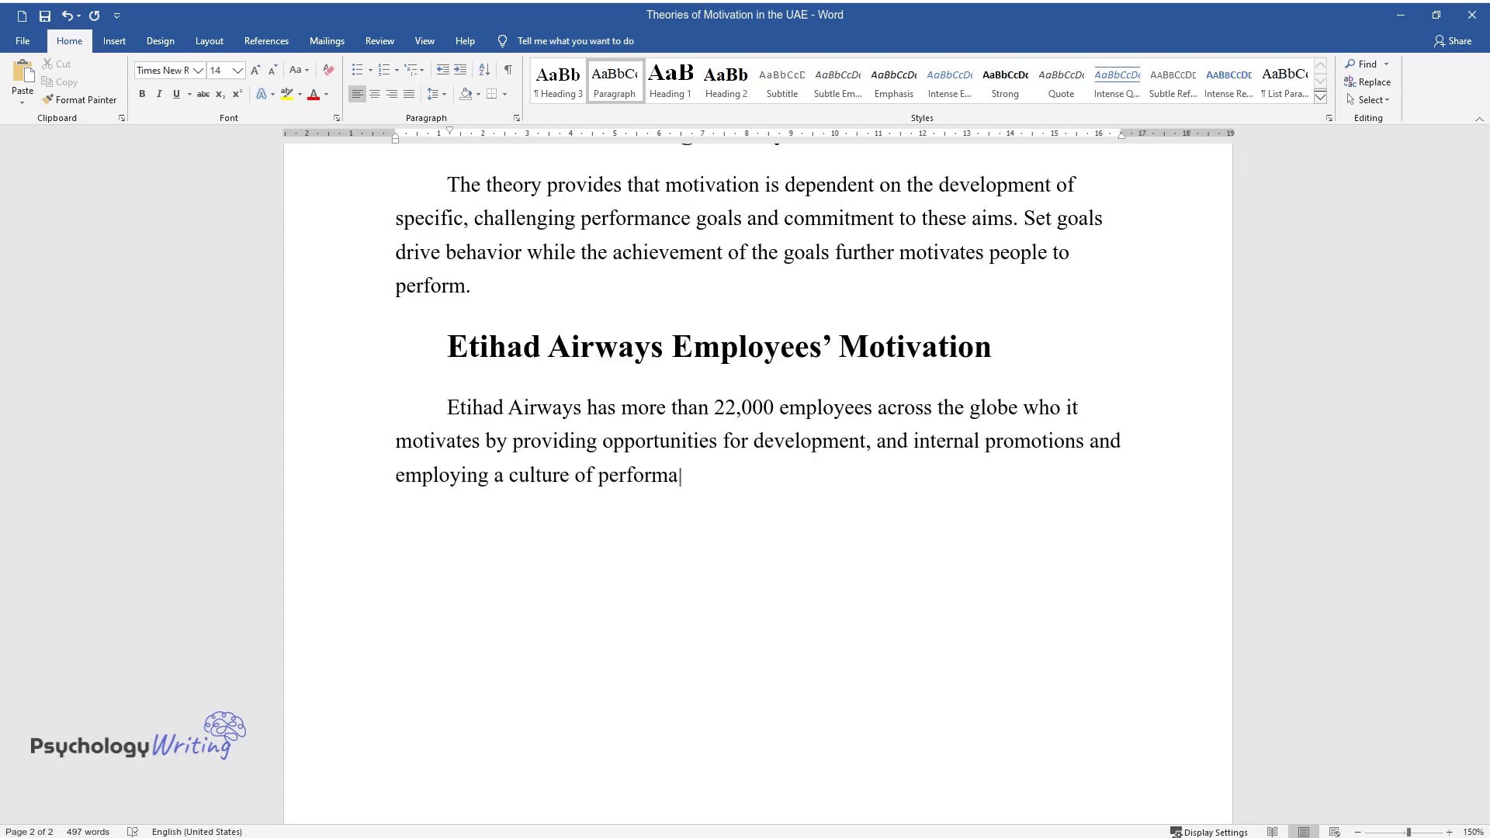
pyautogui.write('nce, reward, and recognition. The ')
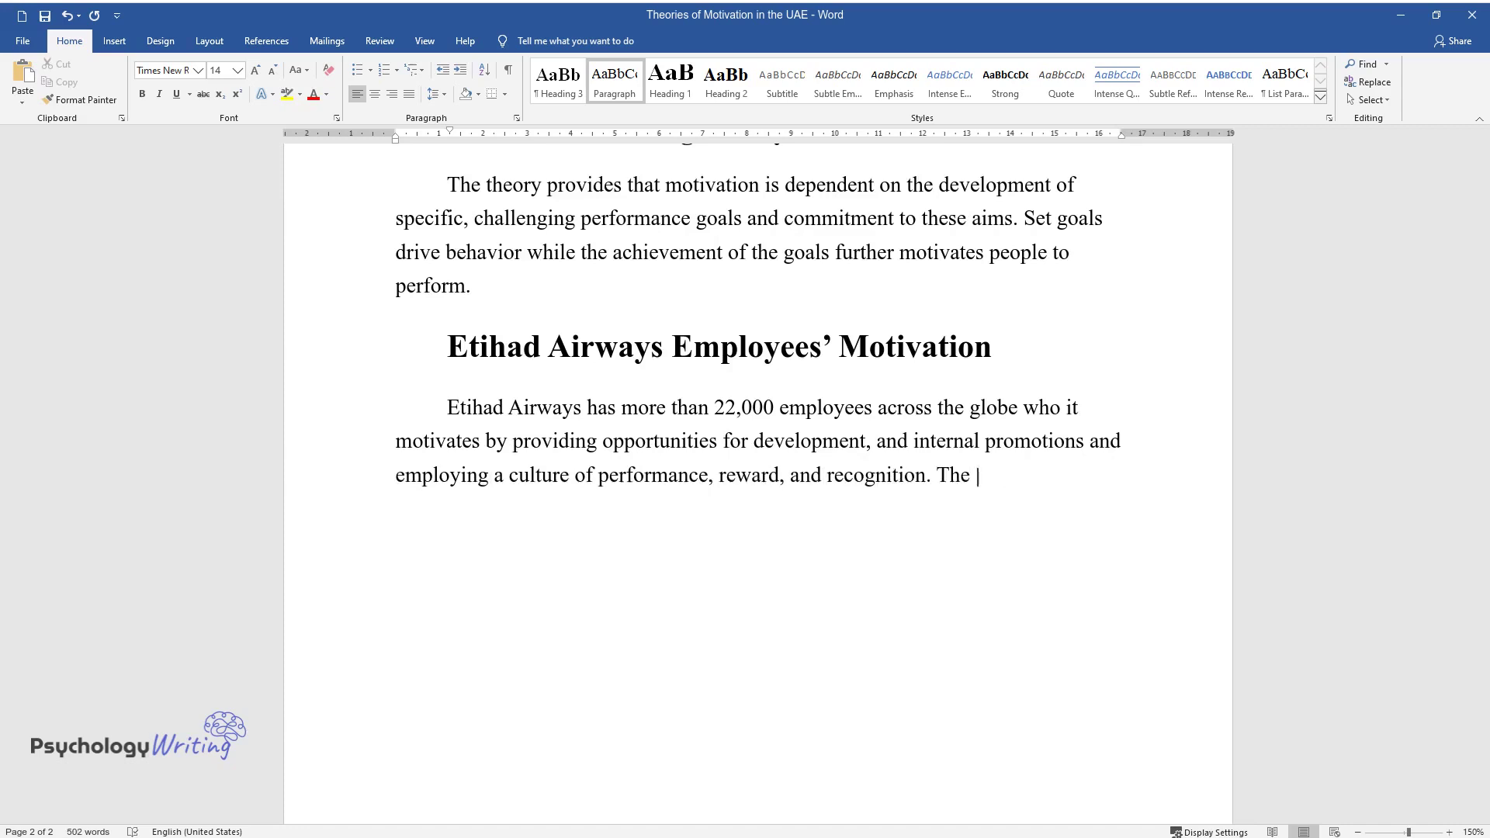
pyautogui.write('company has different employee de')
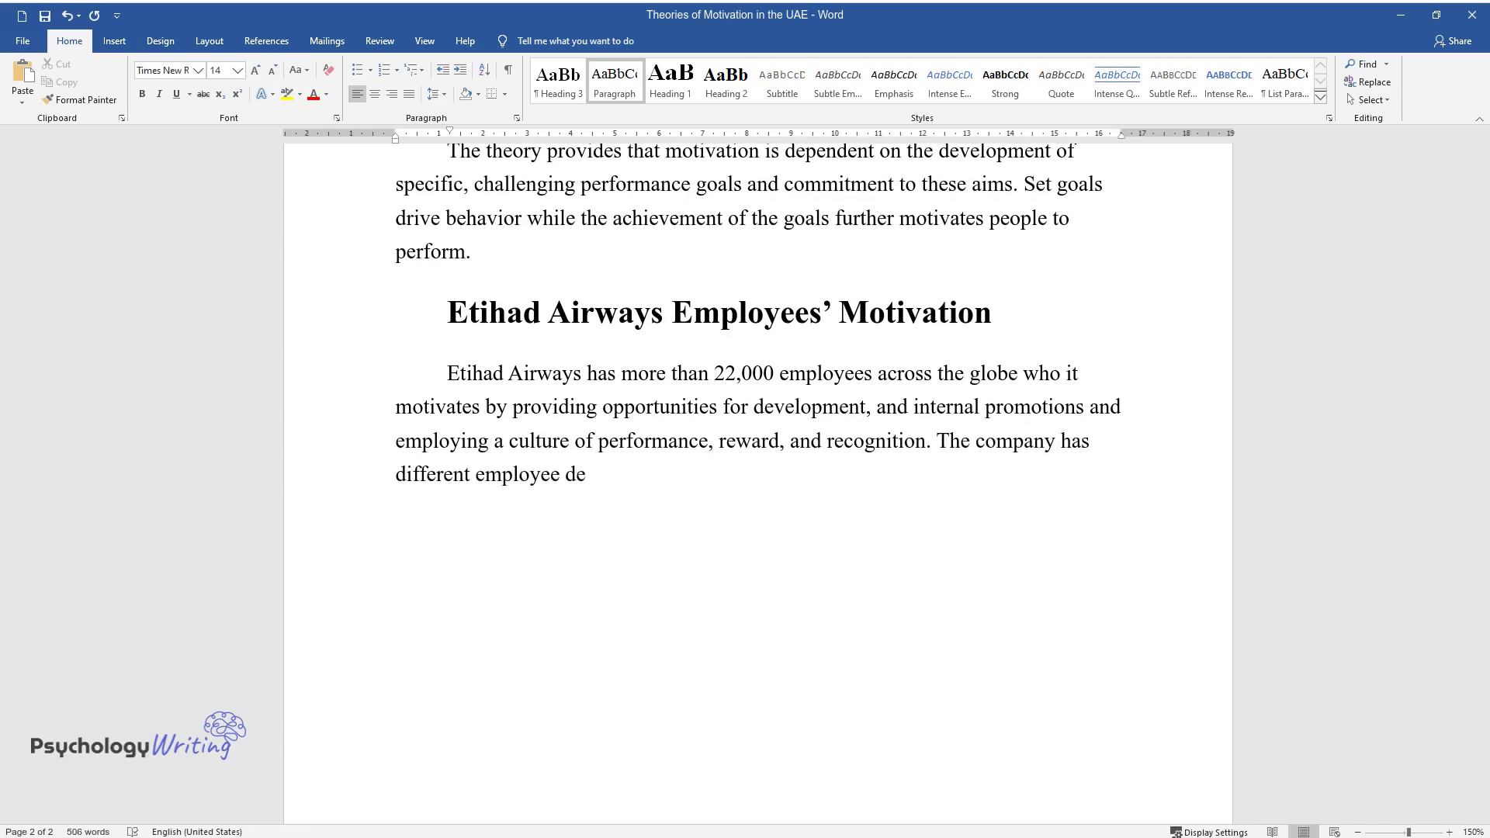
pyautogui.write('velopment programs that boost sta')
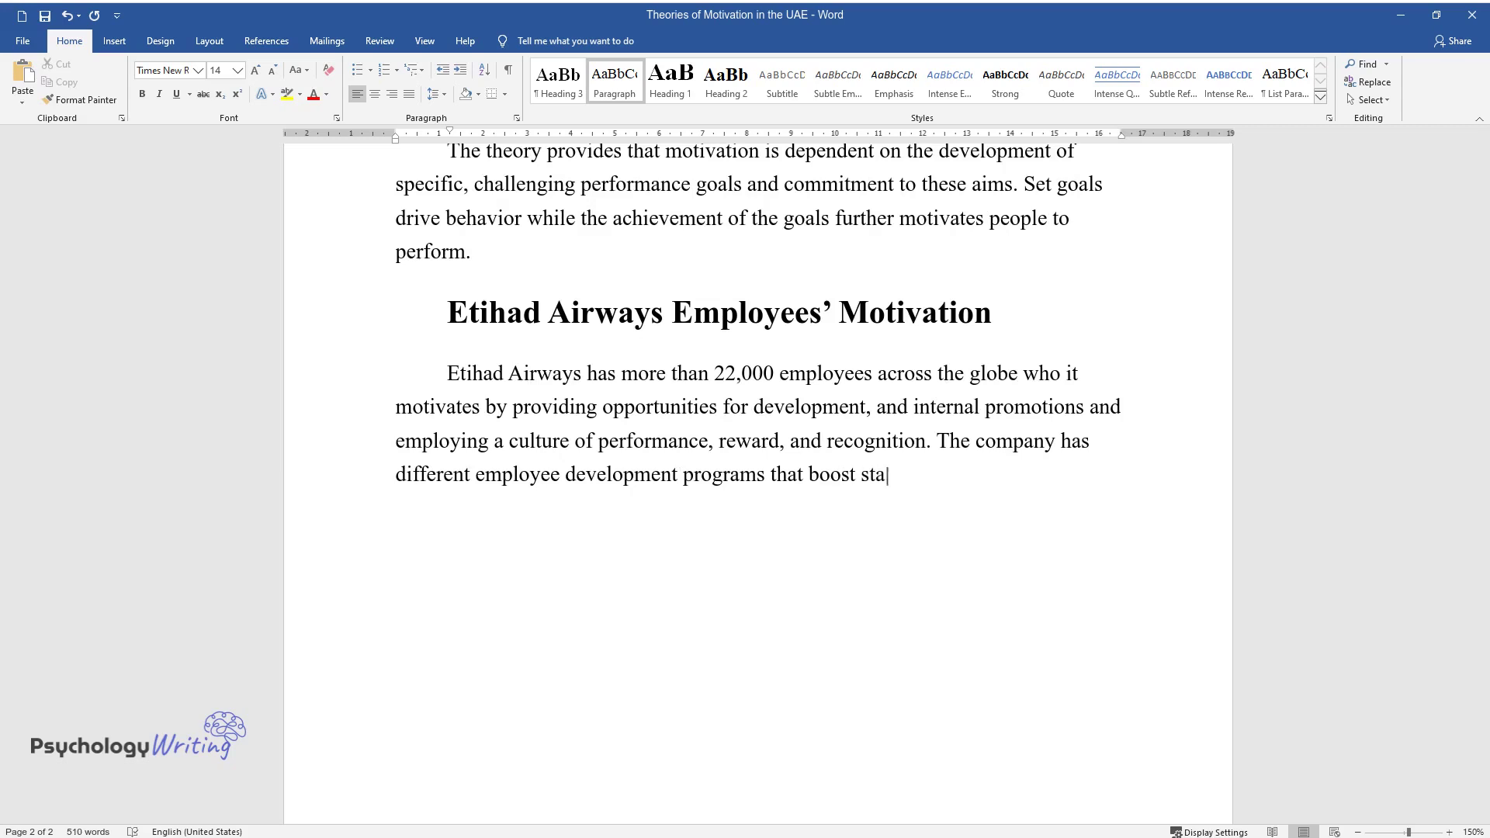
# Step: Continue with "For instance, it has a corporate academy Abu Dhabi that promotes interactive and creative learning with the help of innovative audiovisual facilities and wireless technology."
pyautogui.write('ff morale. For instance, it has a ')
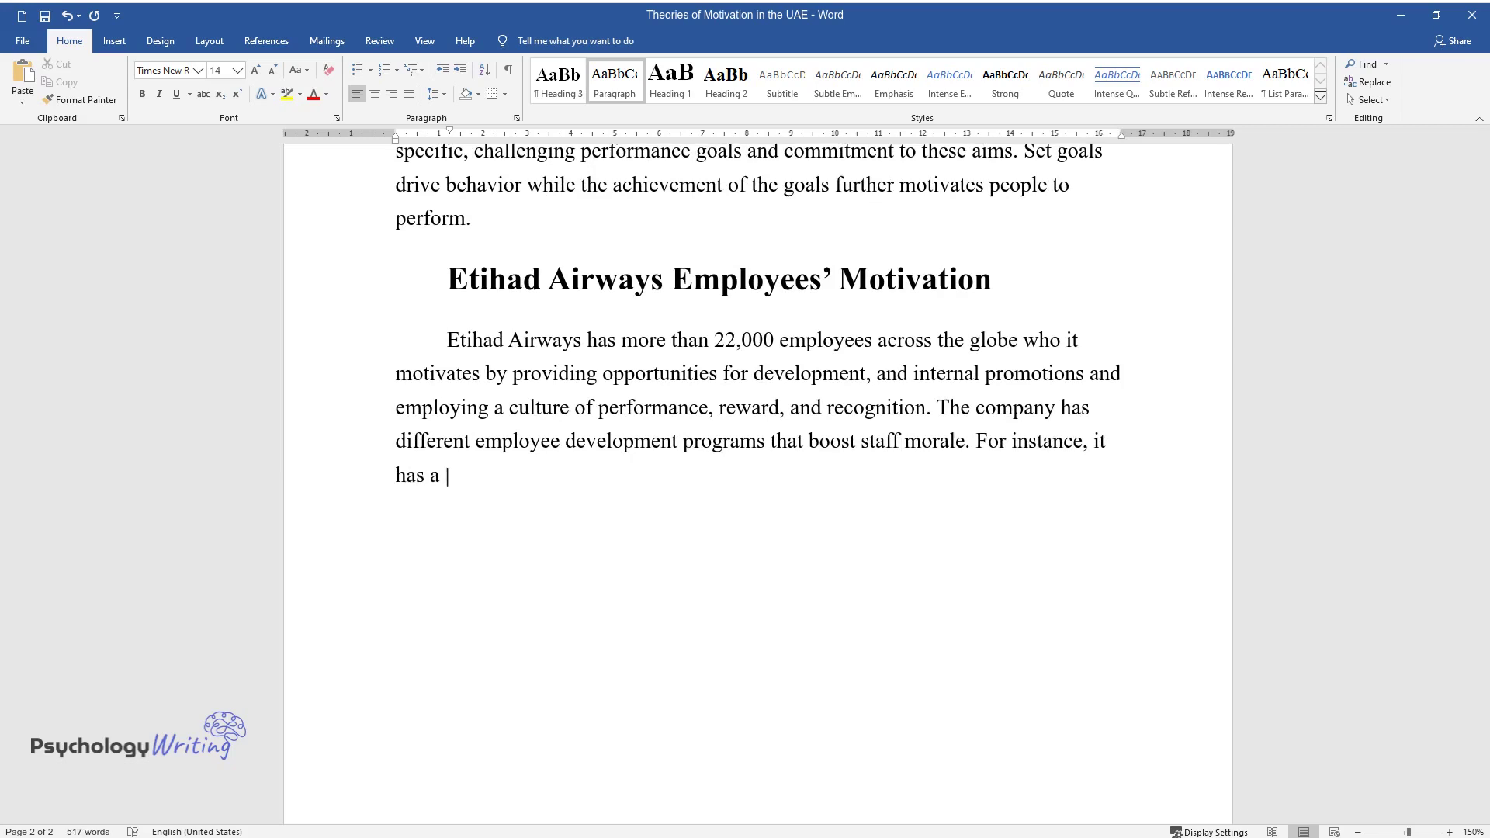
pyautogui.write('corporate academy Abu Dhabi that')
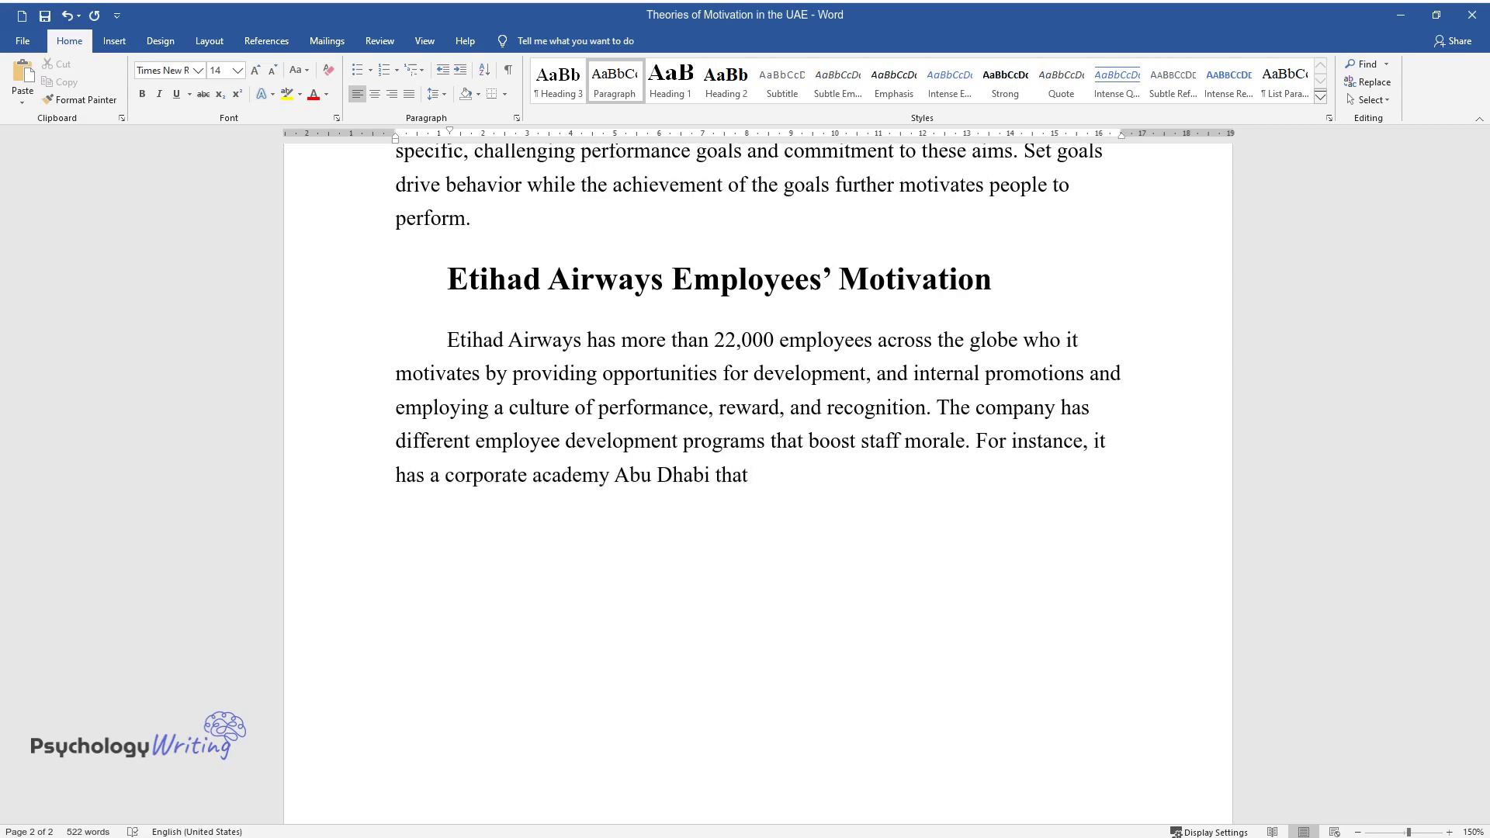
pyautogui.write(' promotes interactive and creativ')
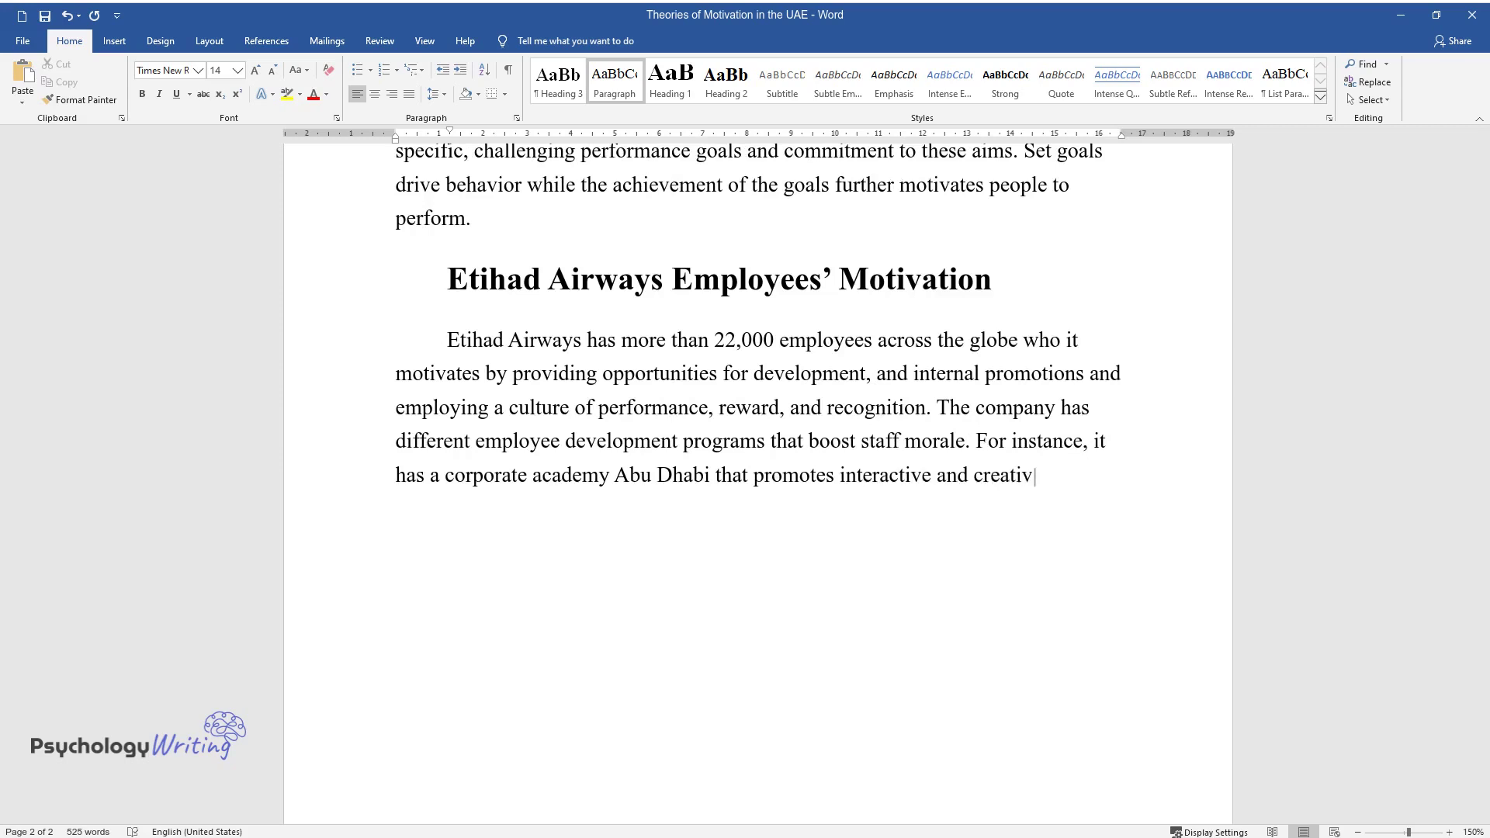
pyautogui.write('e learning with the help of innova')
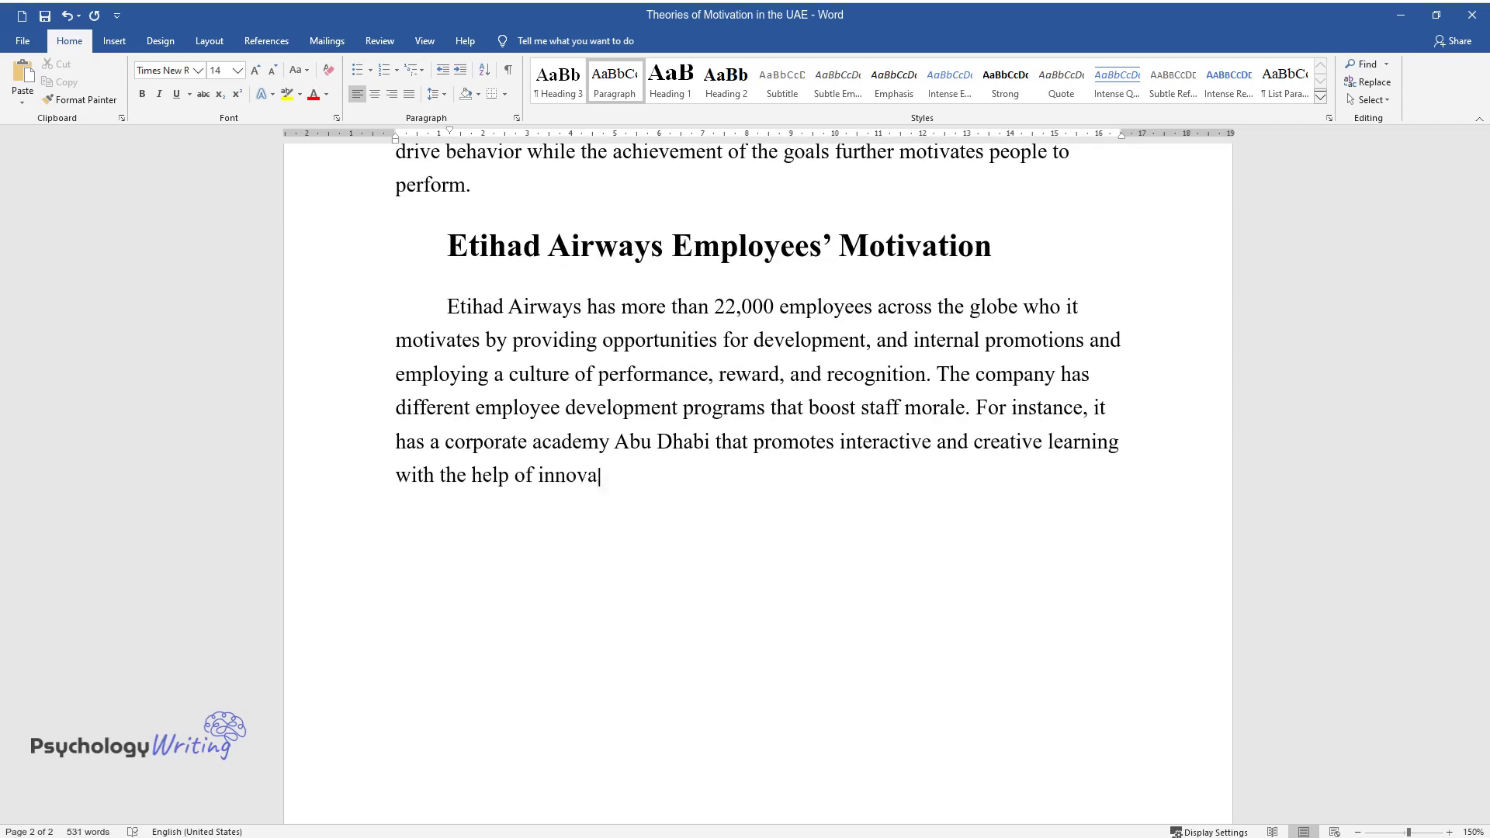
pyautogui.write('tive audiovisual facilities and wi')
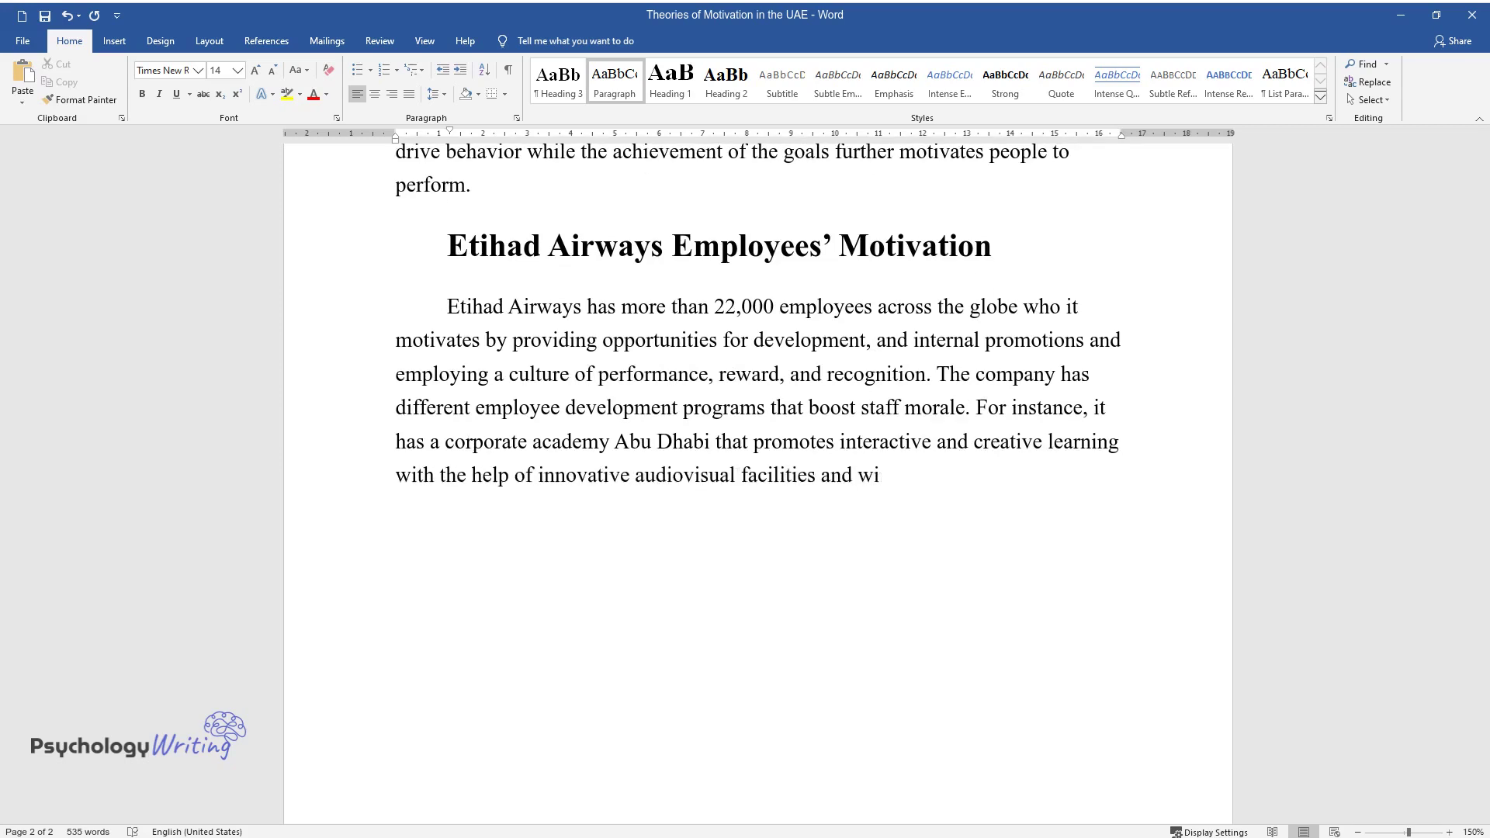
# Step: Add to the Etihad paragraph: "Additionally, an internal management program is used to provide both classroom and on-the-job training for managers."
pyautogui.write('reless technology. Additionally, ')
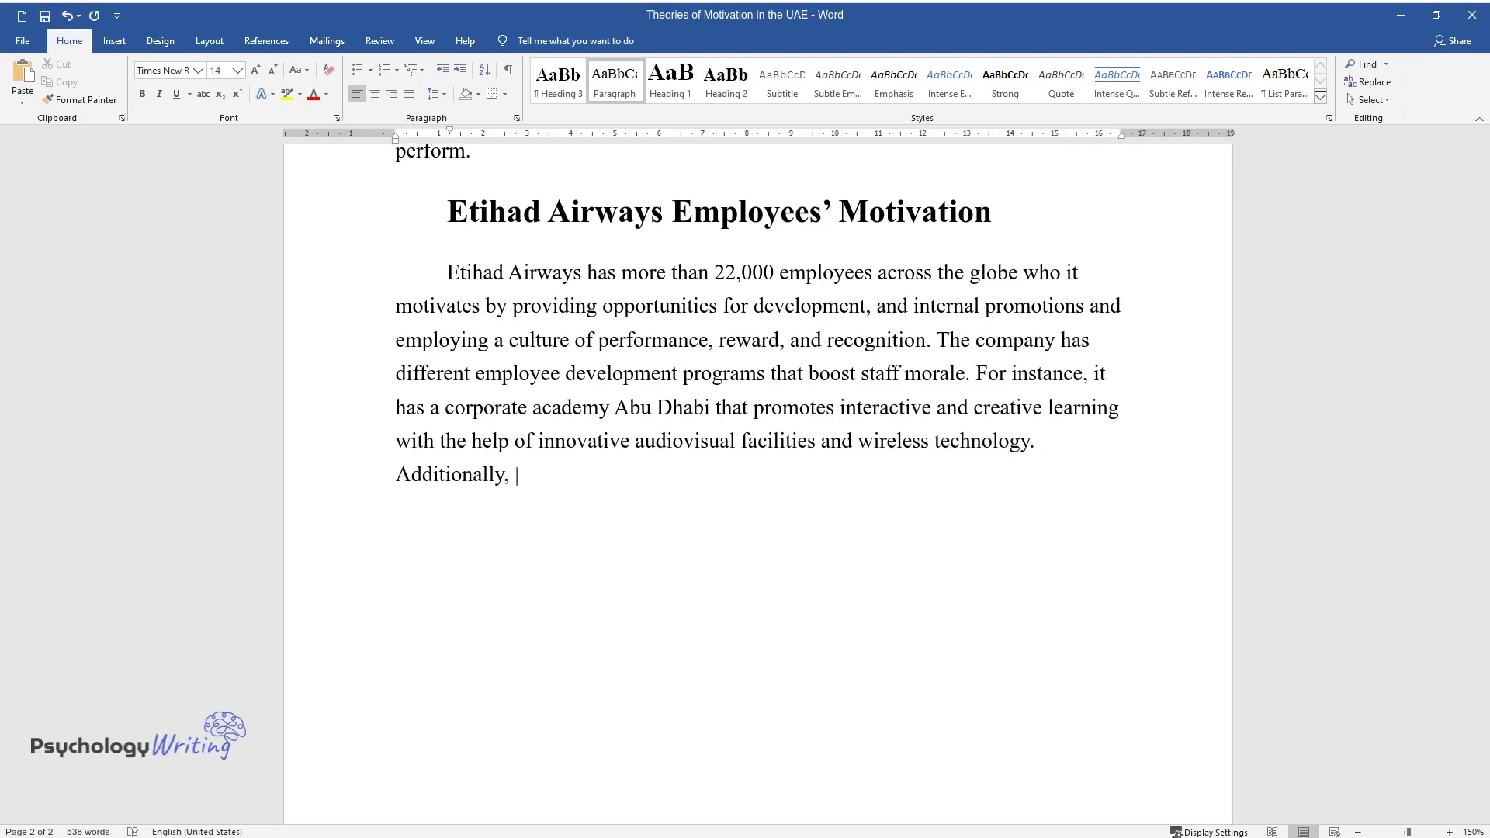
pyautogui.write('an internal management program is ')
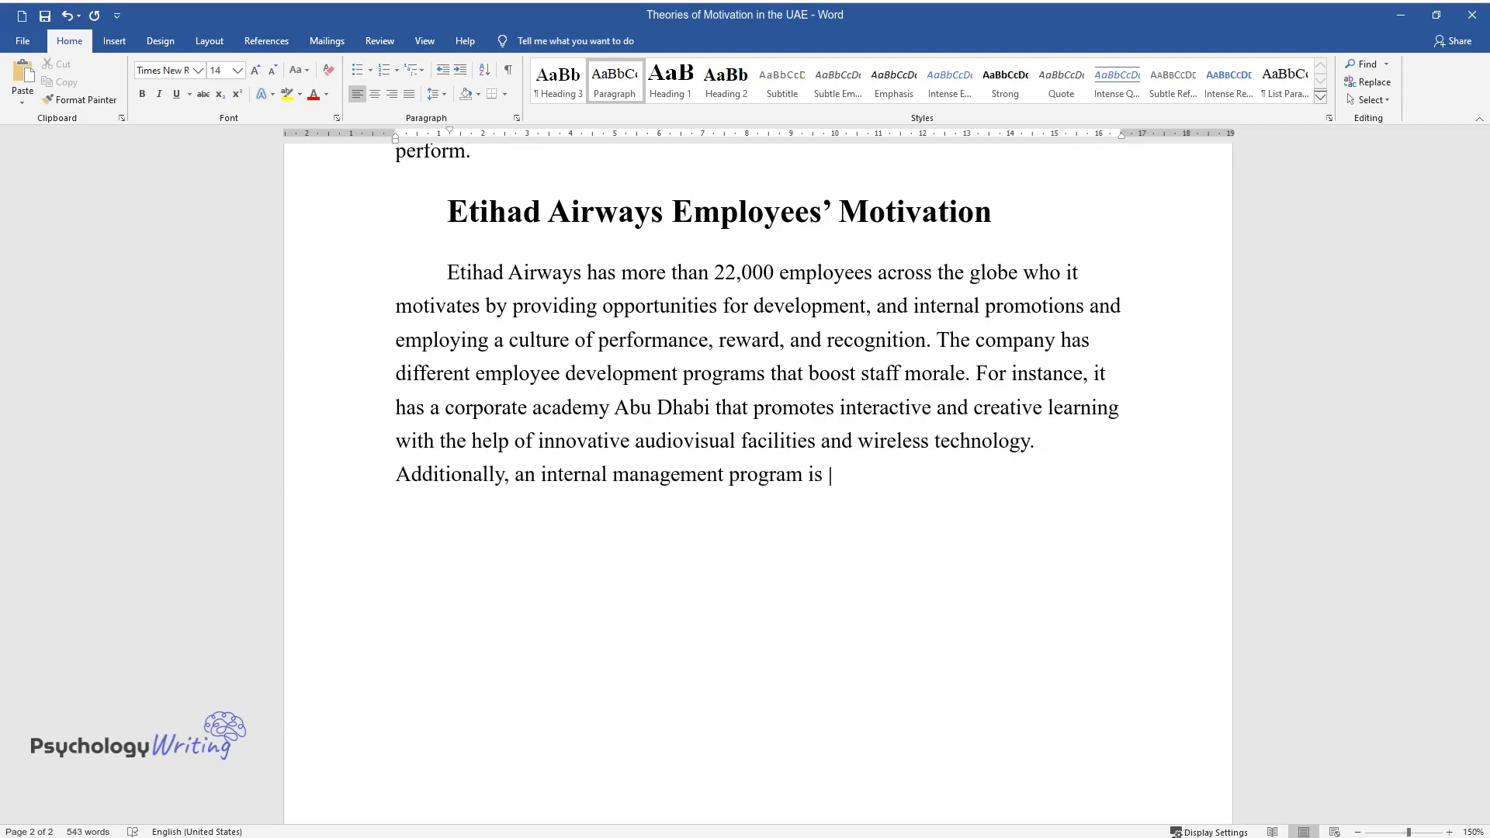
pyautogui.write('used to provide both classroom and on-the-job tra')
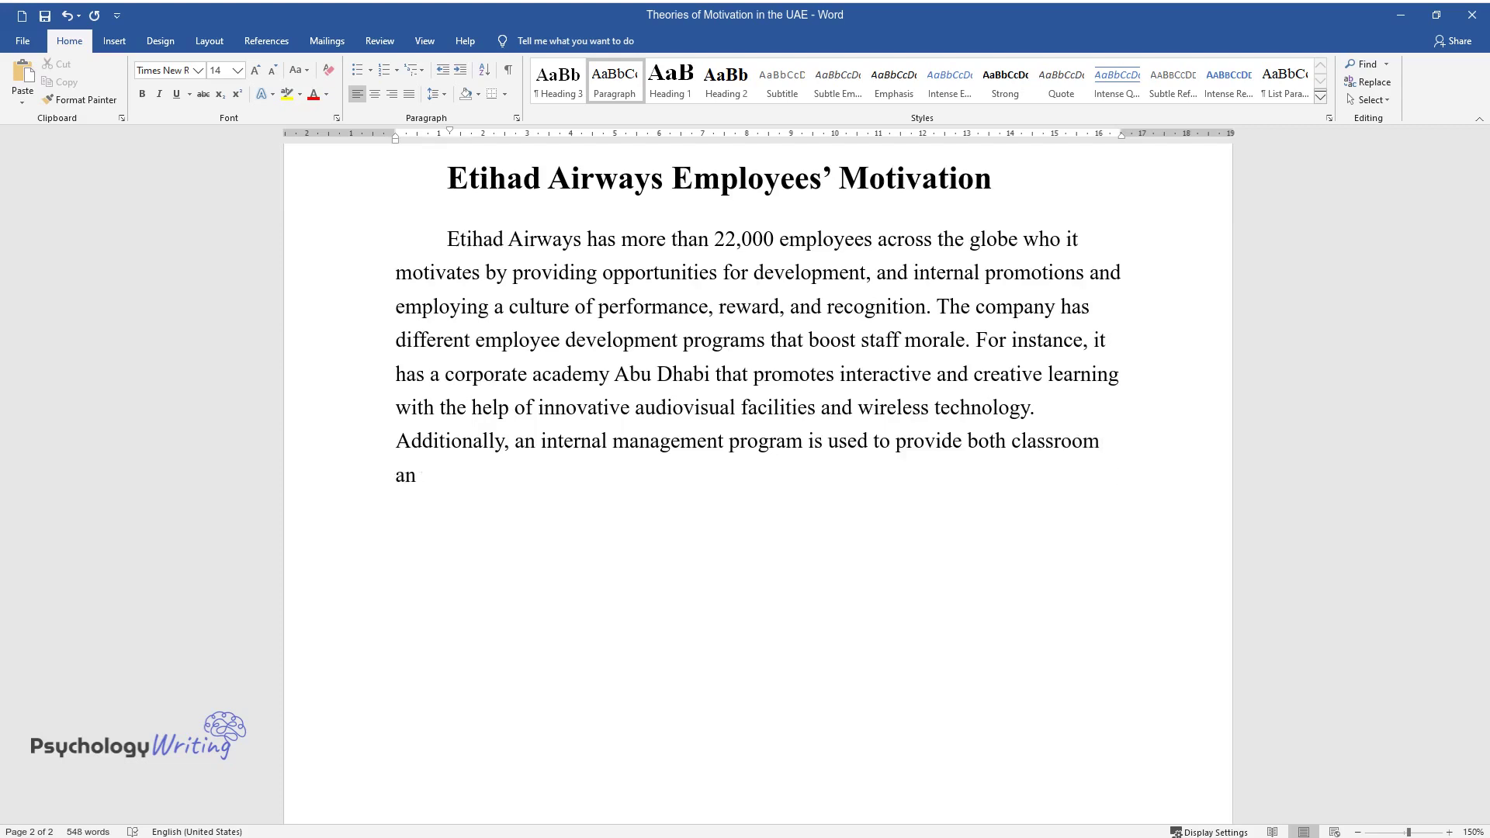
pyautogui.write('ining for manager')
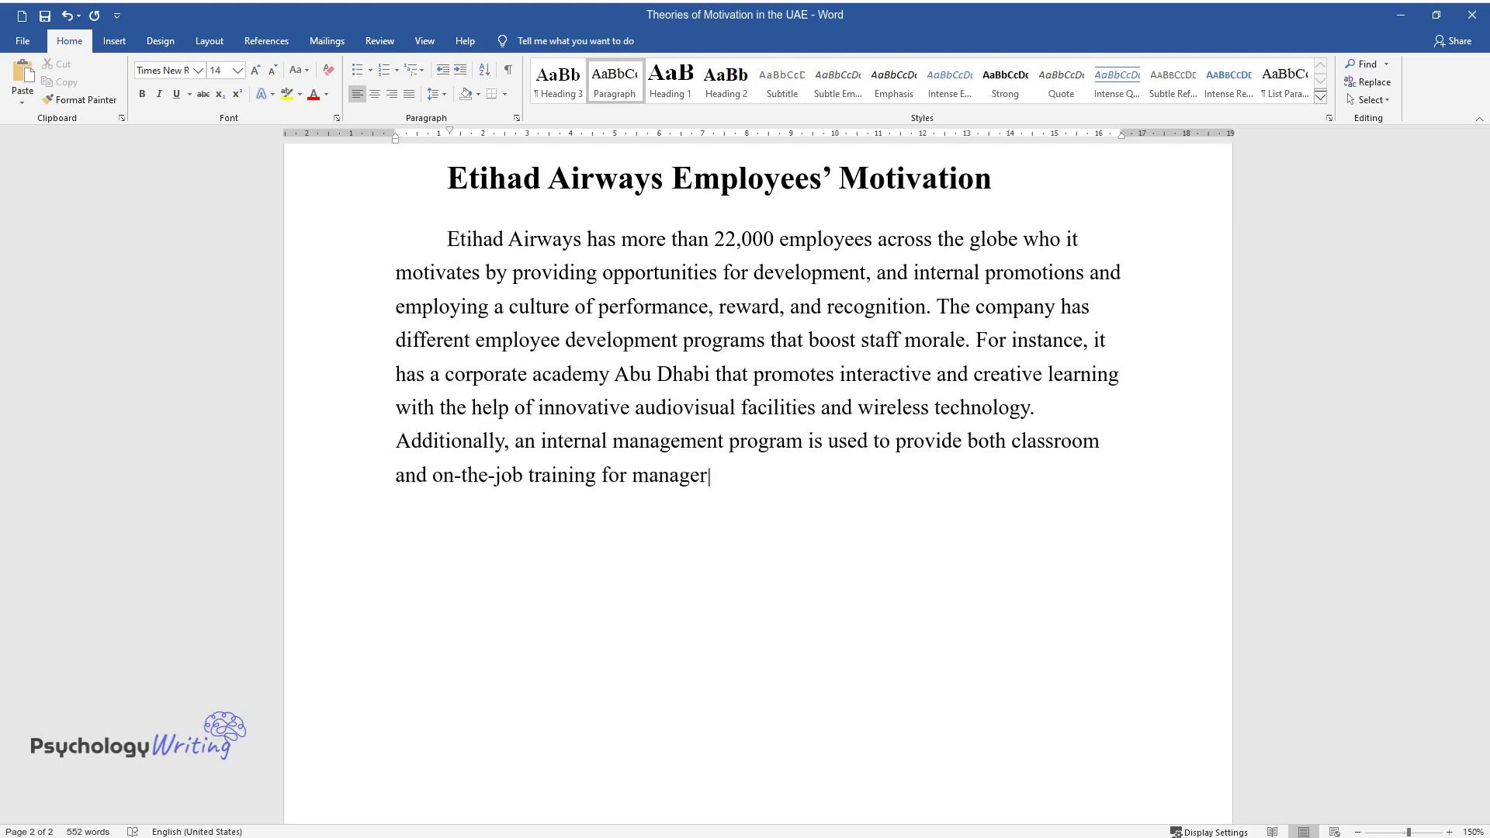
# Step: Continue the Etihad paragraph with "The airline also motivates employees through various staff benefits. These consist of ambulance services, a workplace nursery, a full-service medical center,"
pyautogui.write('s. The airline also motivates empl')
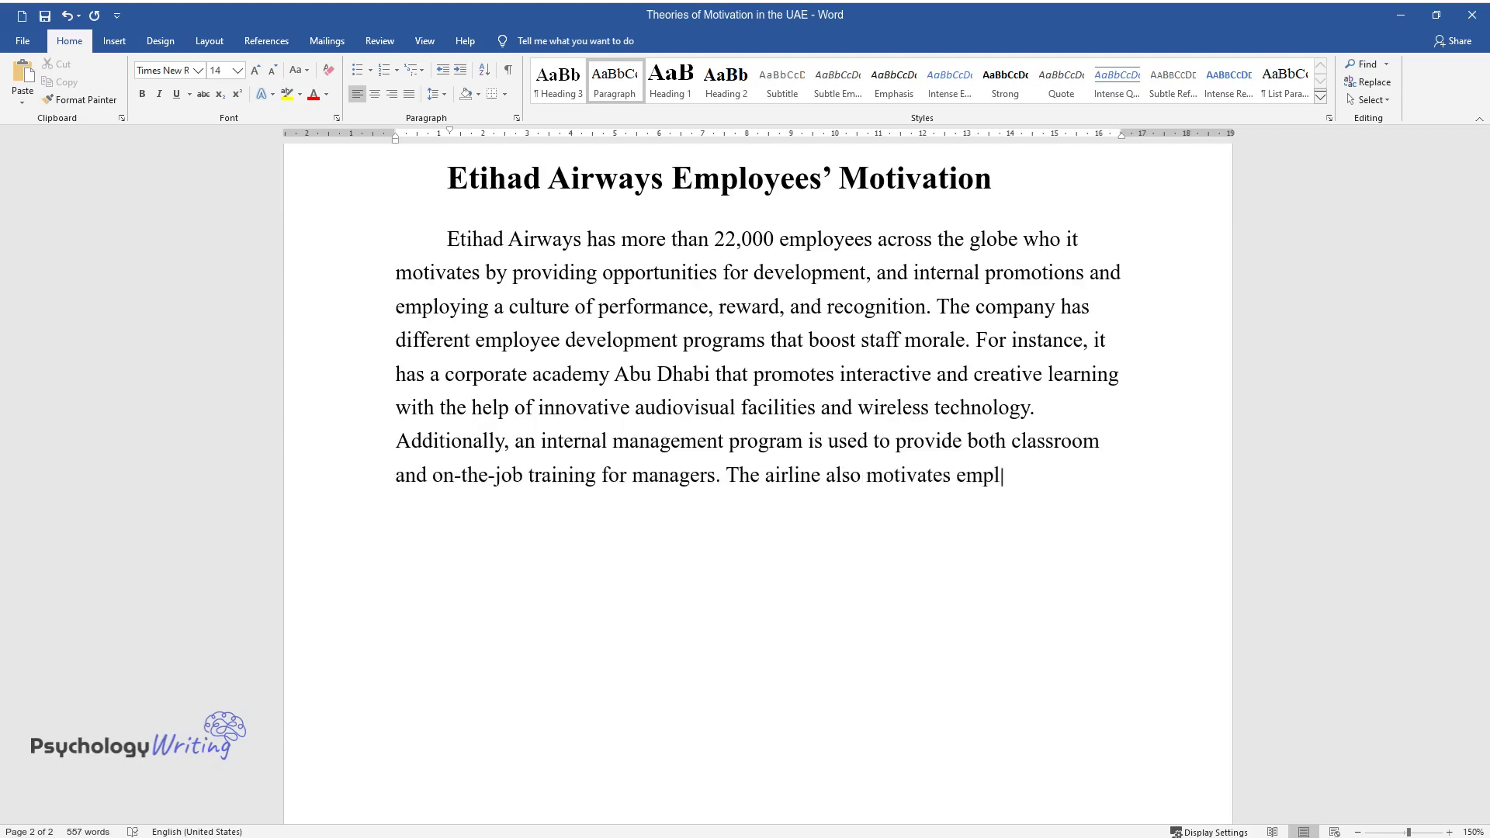
pyautogui.write('oyees through various staff benef')
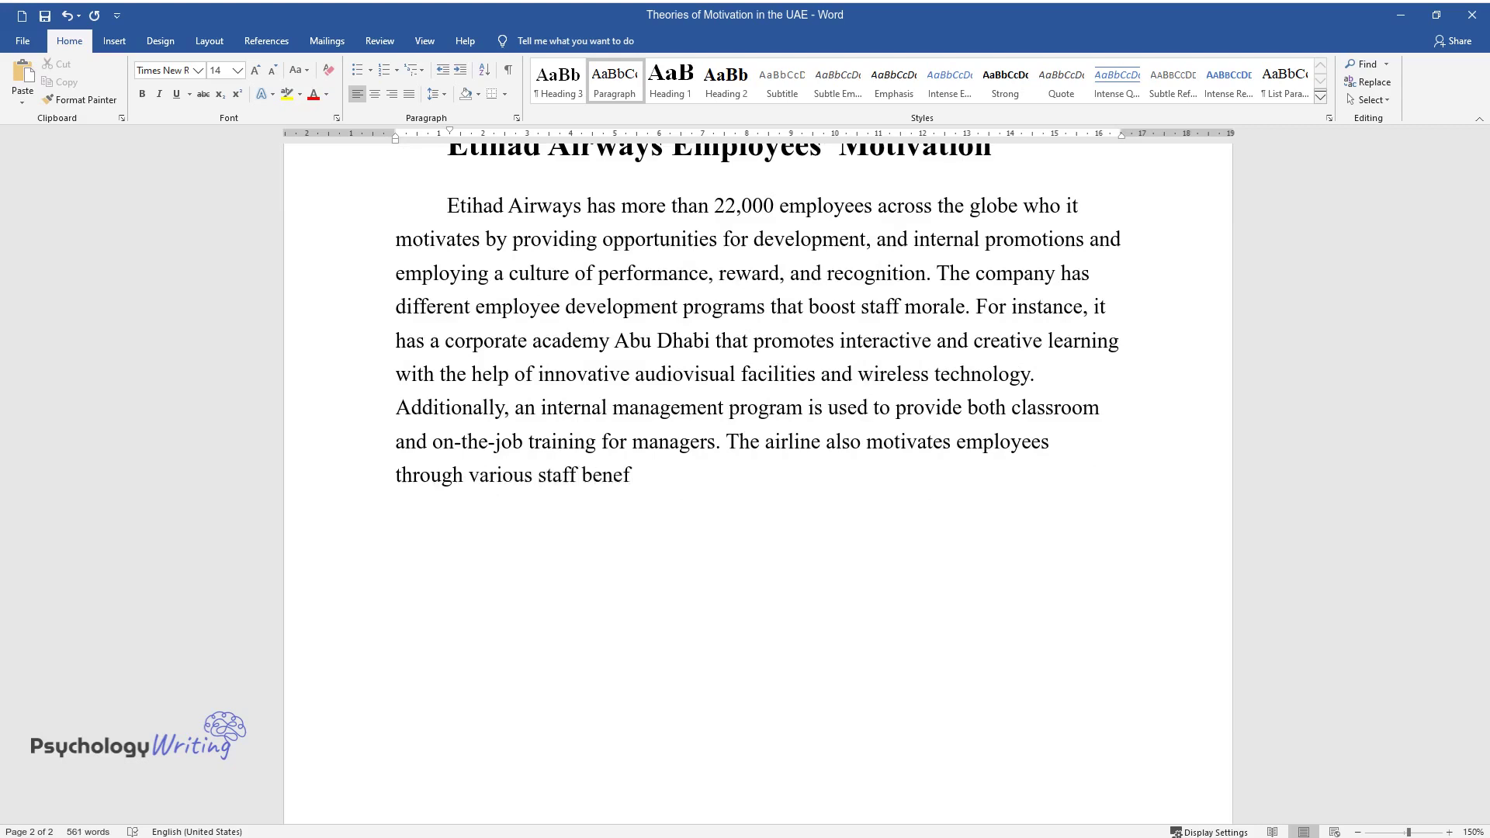
pyautogui.write('its. These consist of ambulance services, a workplace nurs')
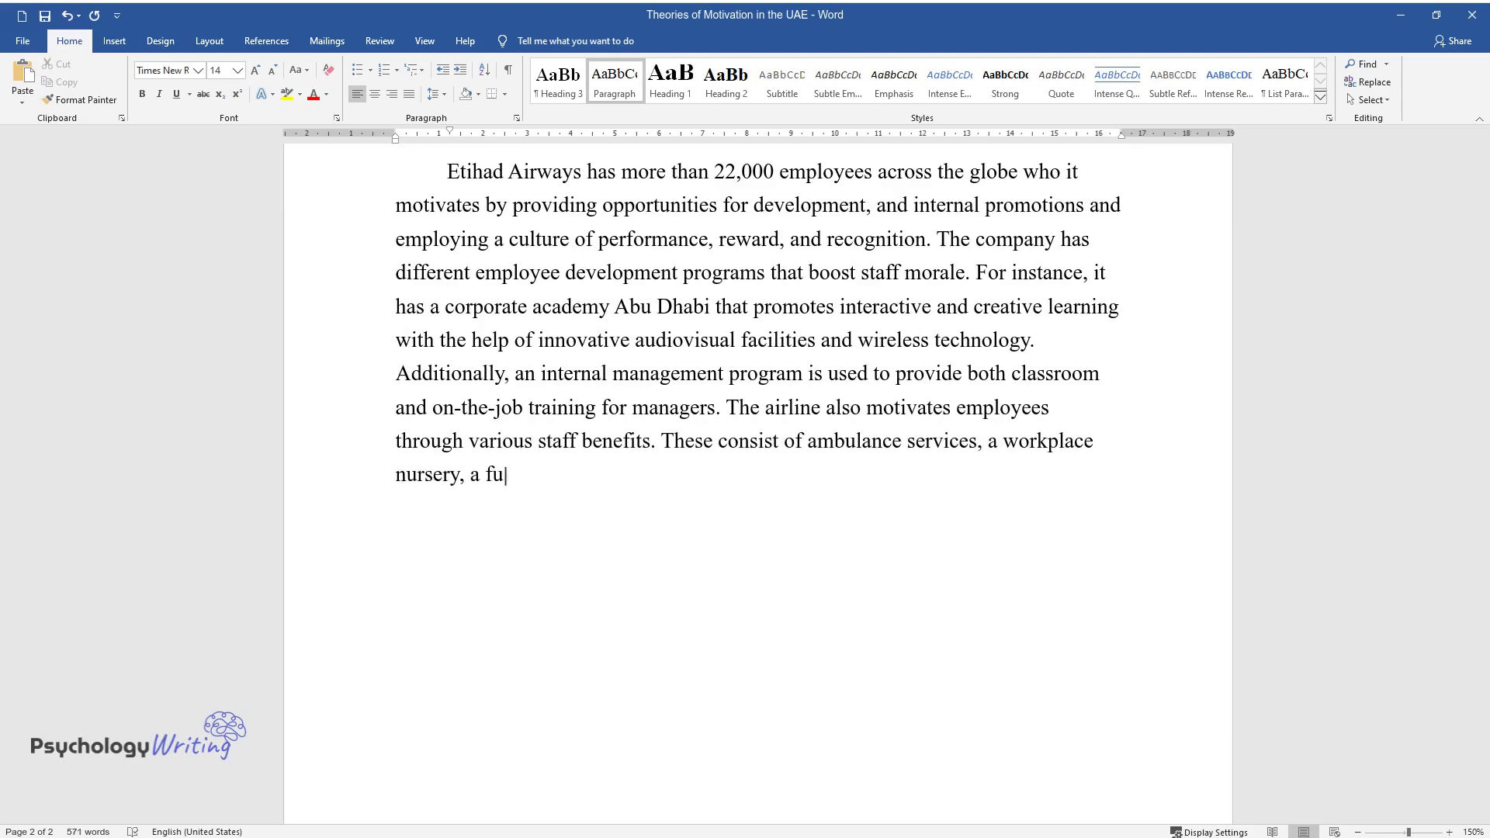
pyautogui.write('ery, a full-service medical center, accomm')
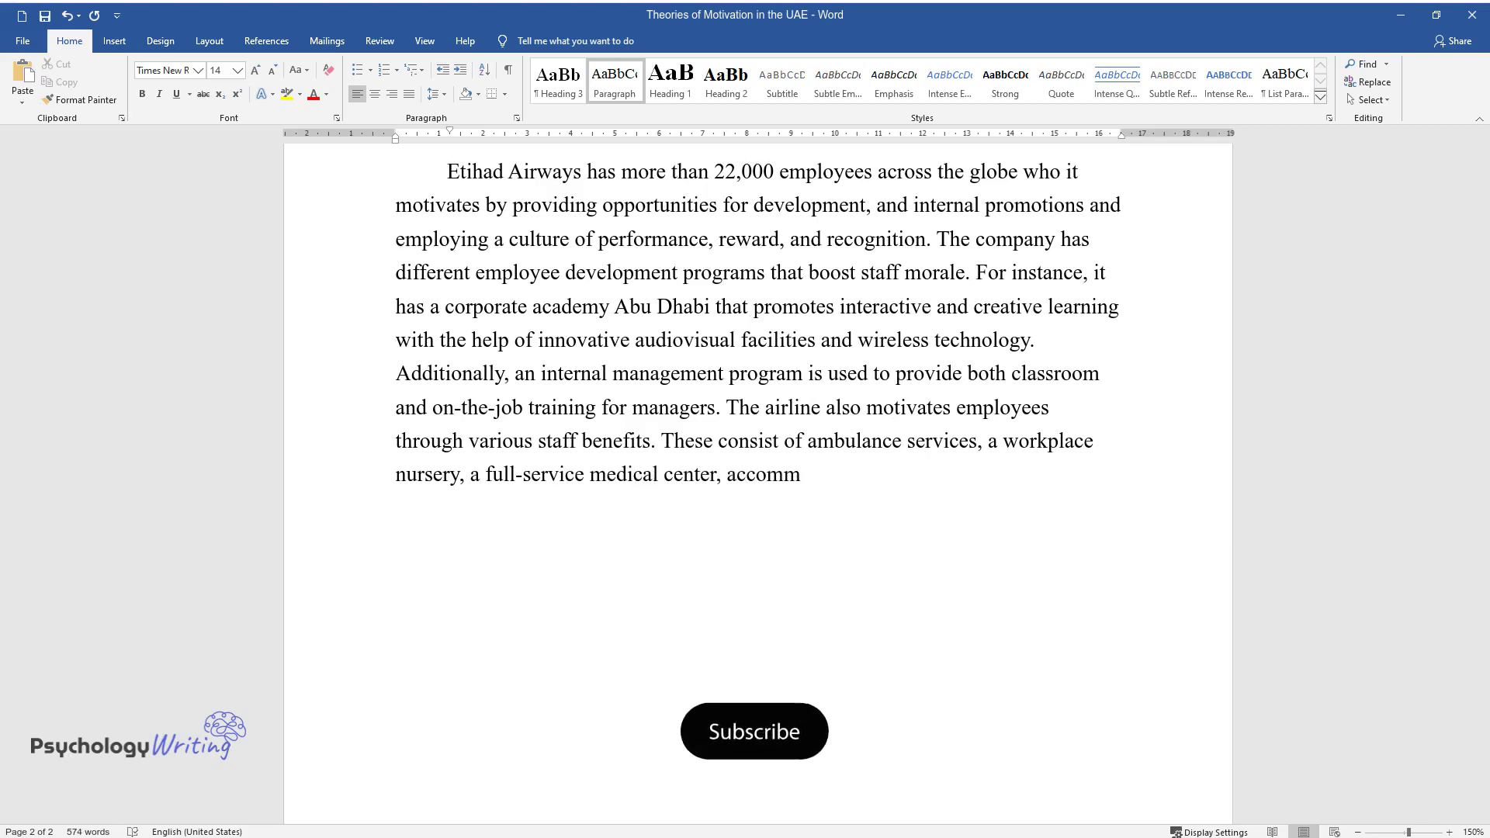
# Step: Finish the benefits list with "accommodation help, flight benefits, education assistance, and discounted offers for leisure facilities both in UAE and across the globe."
pyautogui.write('odation help, flight benefits, ed')
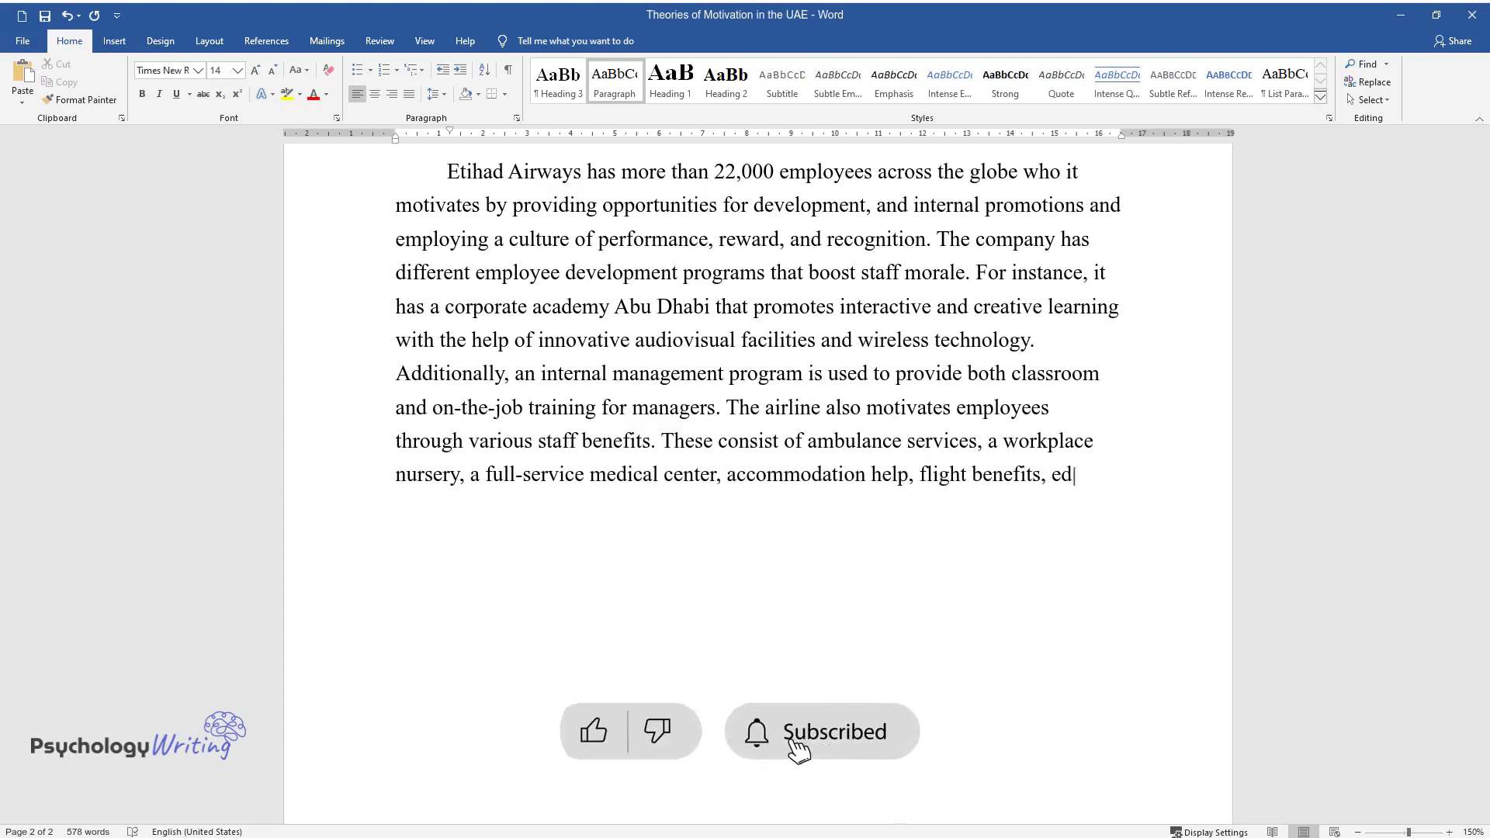
pyautogui.write('ucation assistance, and discounted')
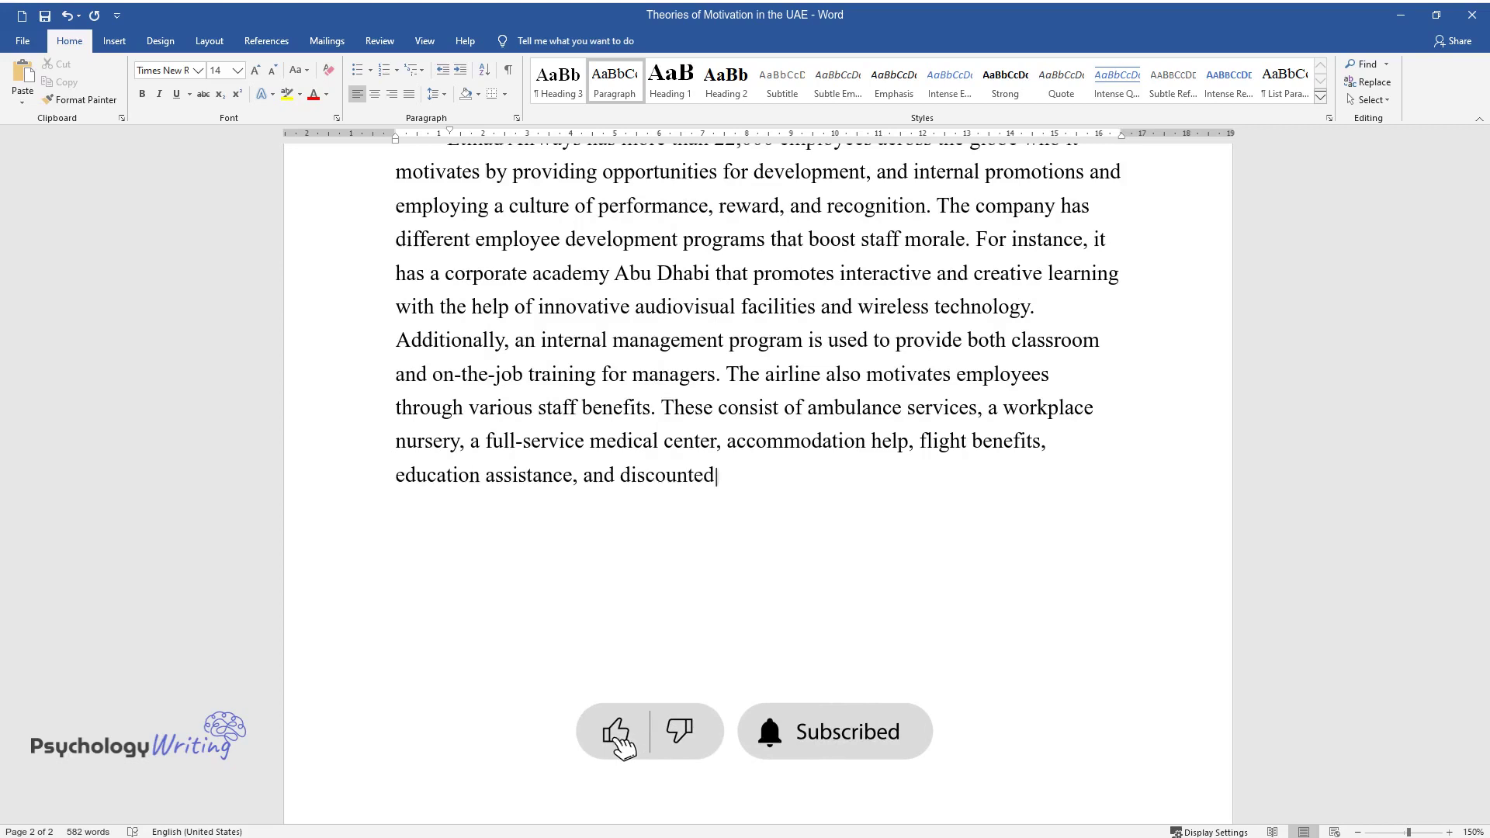
pyautogui.write(' offers for leisure facilities bo')
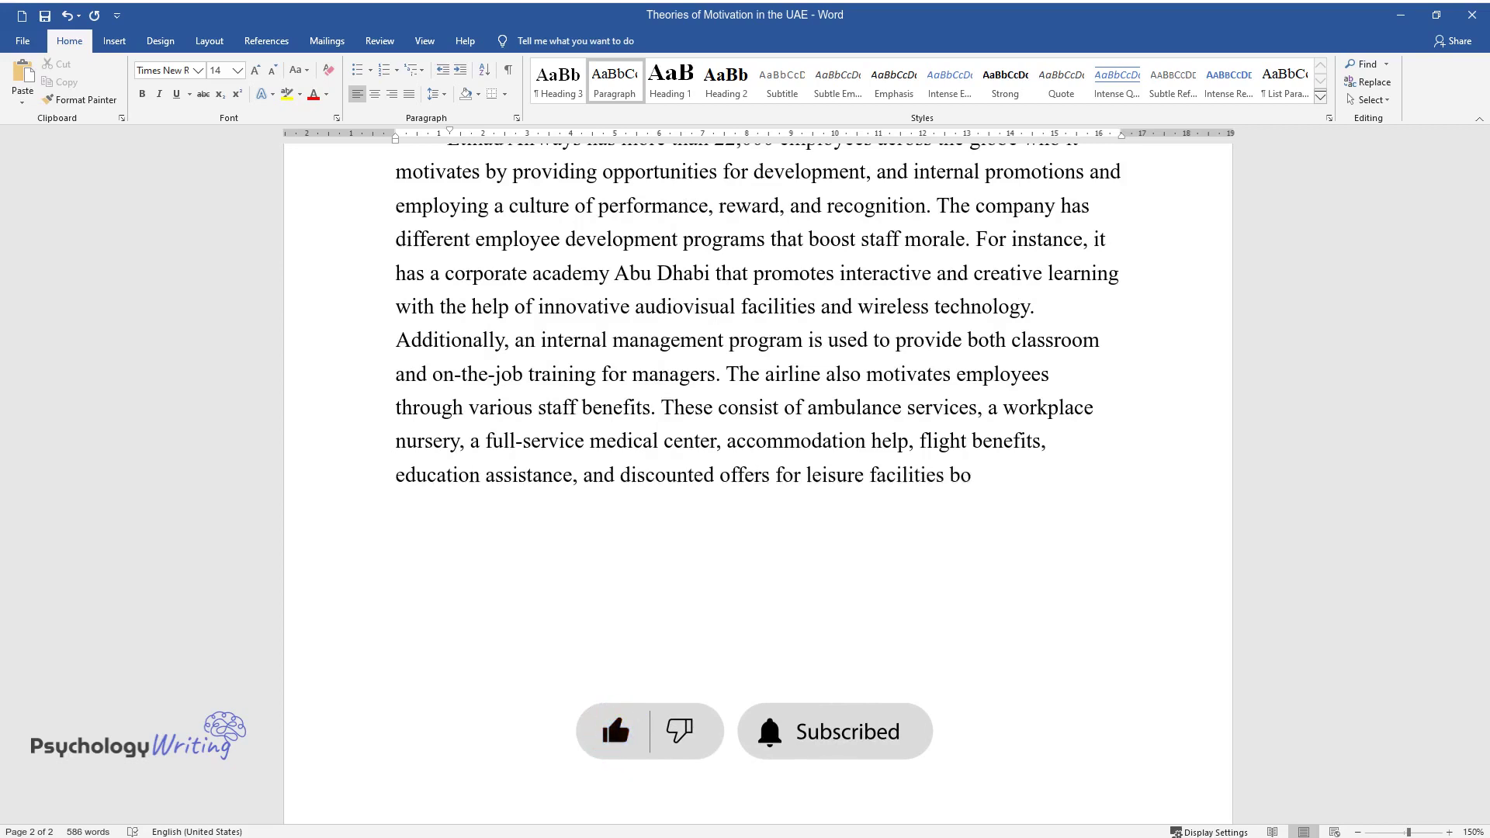
pyautogui.write('th in UAE and across the globe.')
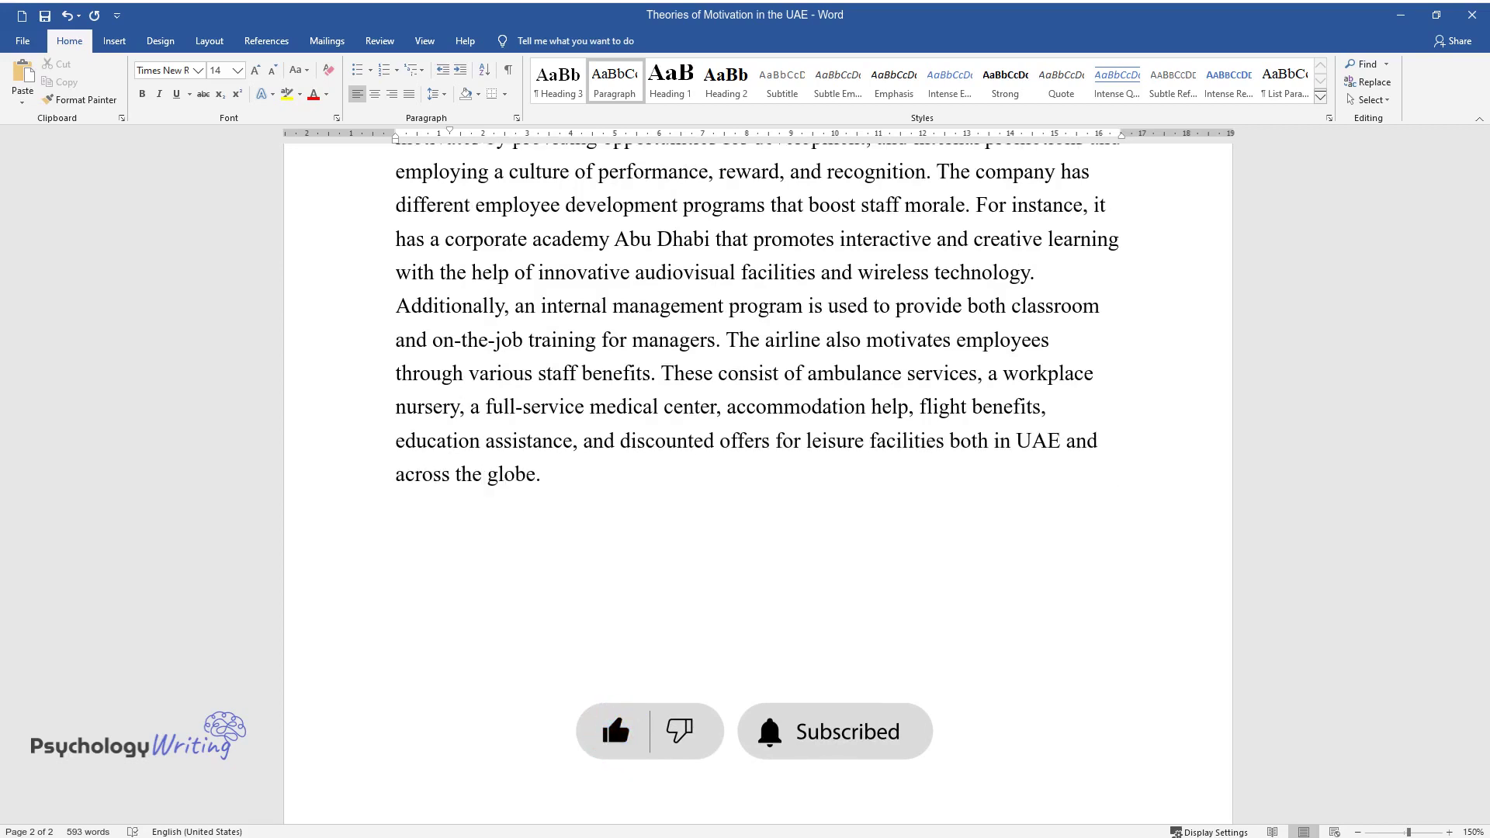